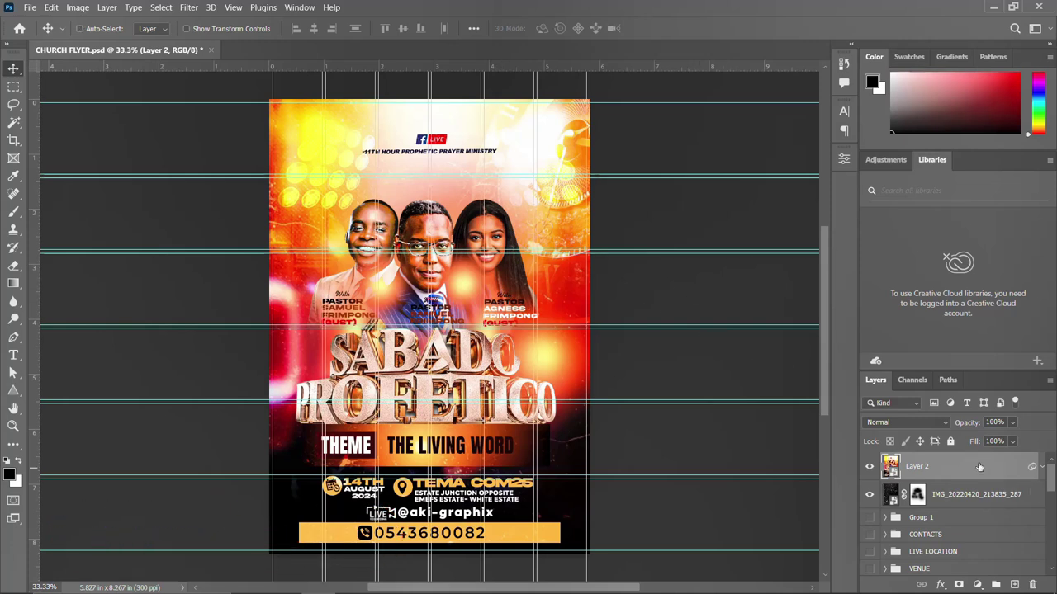
Step: Open the New Document dialog over the finished CHURCH FLYER.psd using Ctrl+N
key("ctrl+n")
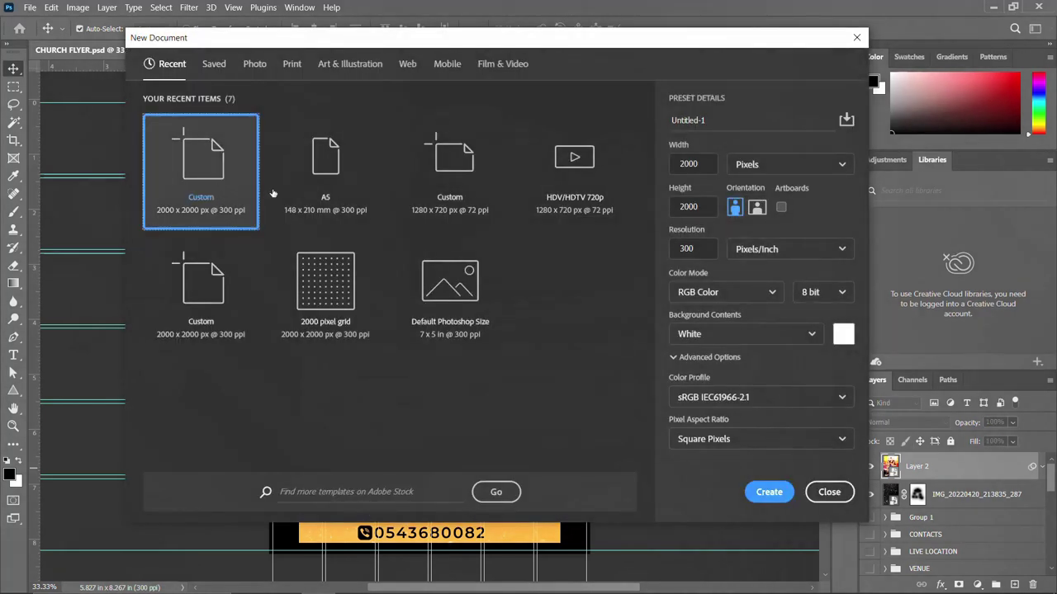
Step: Create an A5 portrait document (148 x 210 mm, 300 ppi) named CHURCH FLYER
left_click(323, 177)
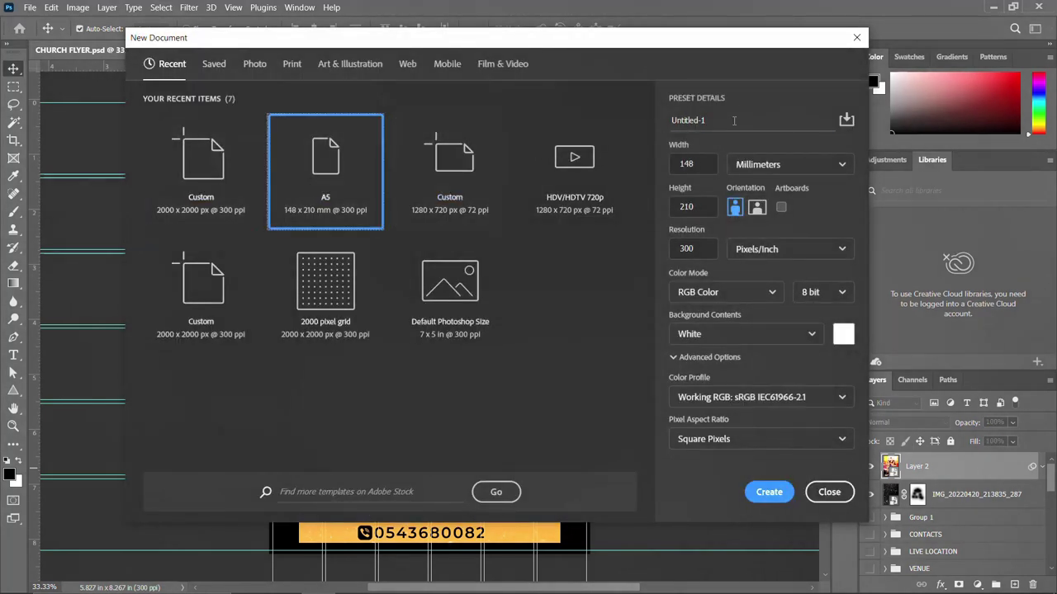
left_click_drag(733, 120, 654, 122)
type("CH")
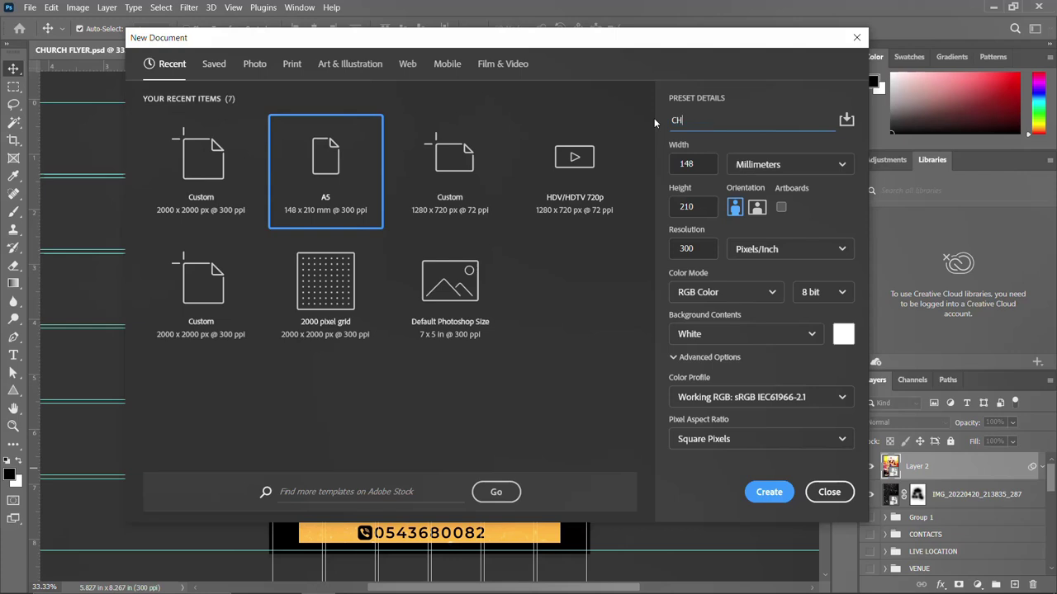
type("URCH FLYER")
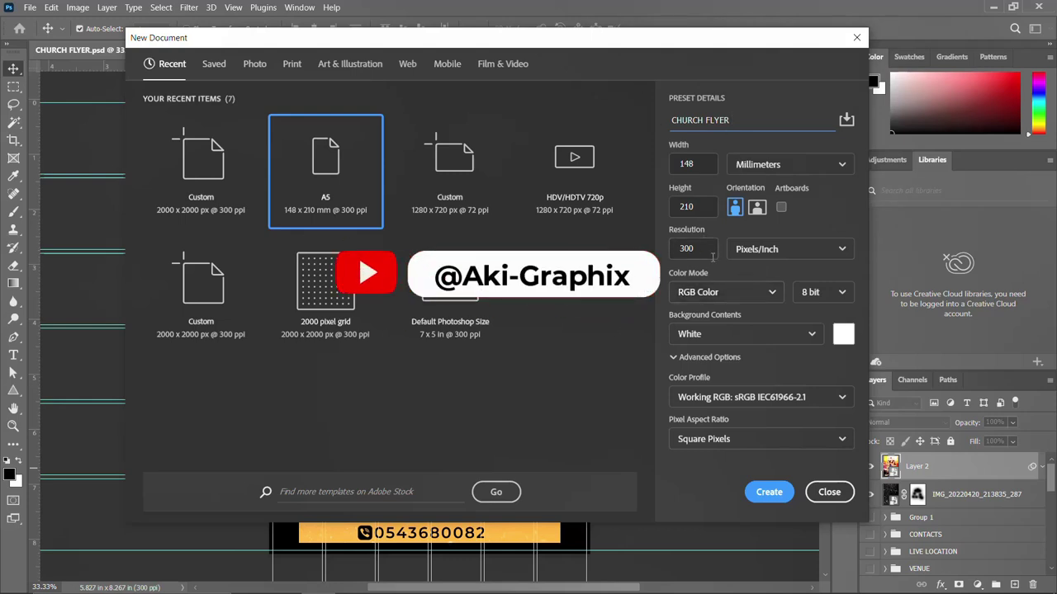
left_click(769, 492)
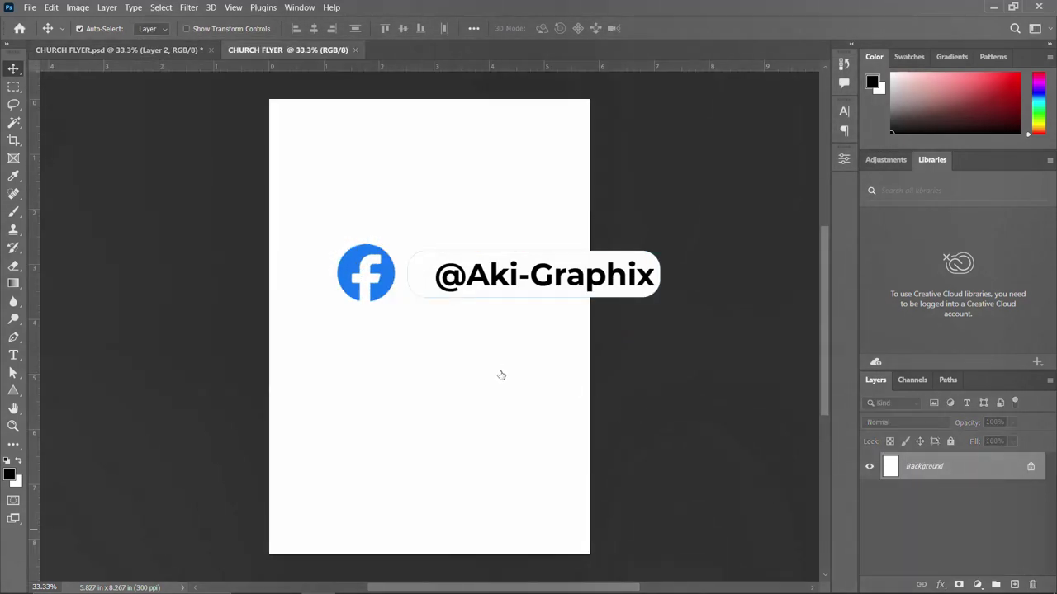
Step: Unlock the Background and scale the blue church image to cover the whole page
left_click_drag(501, 375, 501, 377)
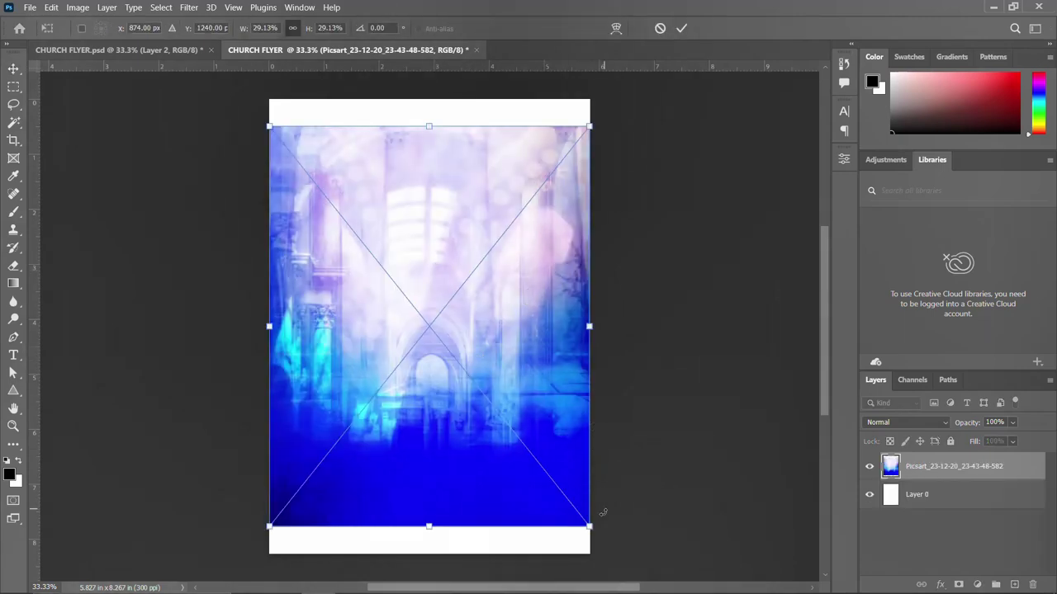
left_click_drag(593, 526, 641, 547)
key("Return")
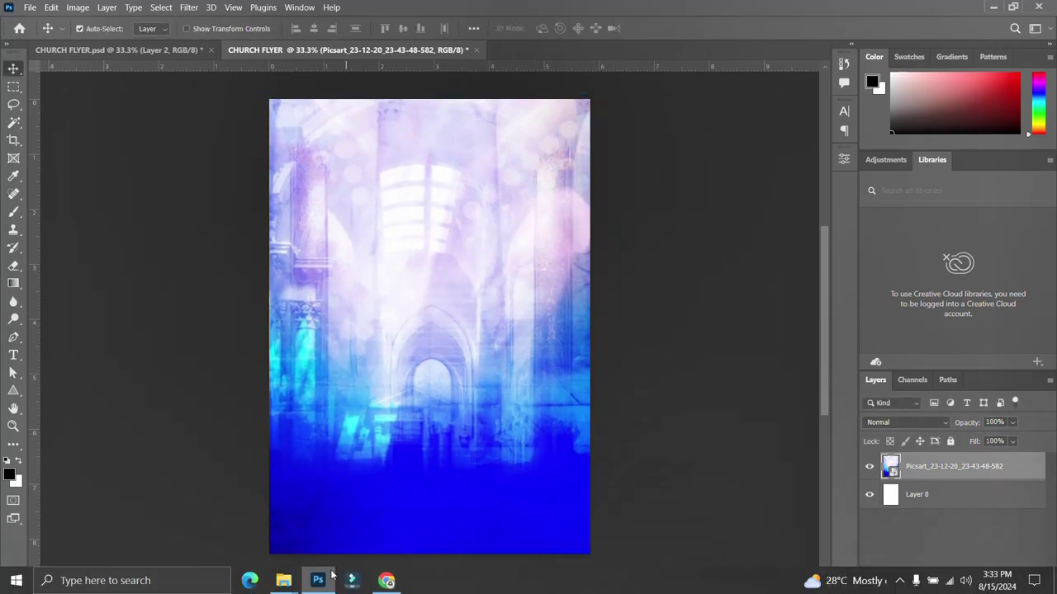
Step: Place the pngwing.com (33) stage lights, enlarged slightly, across the top of the flyer
mouse_move(285, 579)
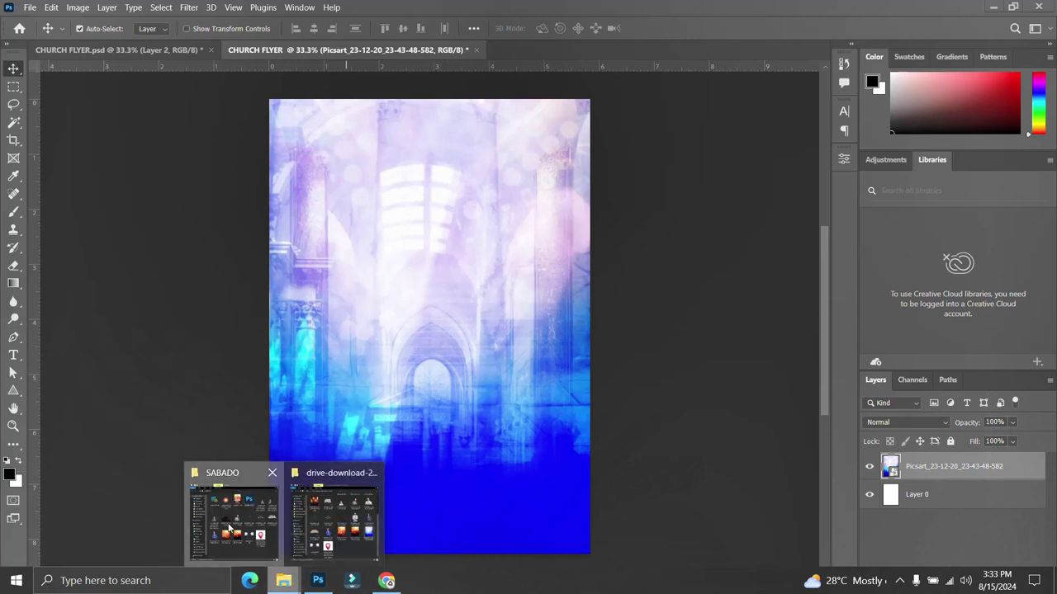
left_click(234, 516)
left_click_drag(789, 376, 358, 297)
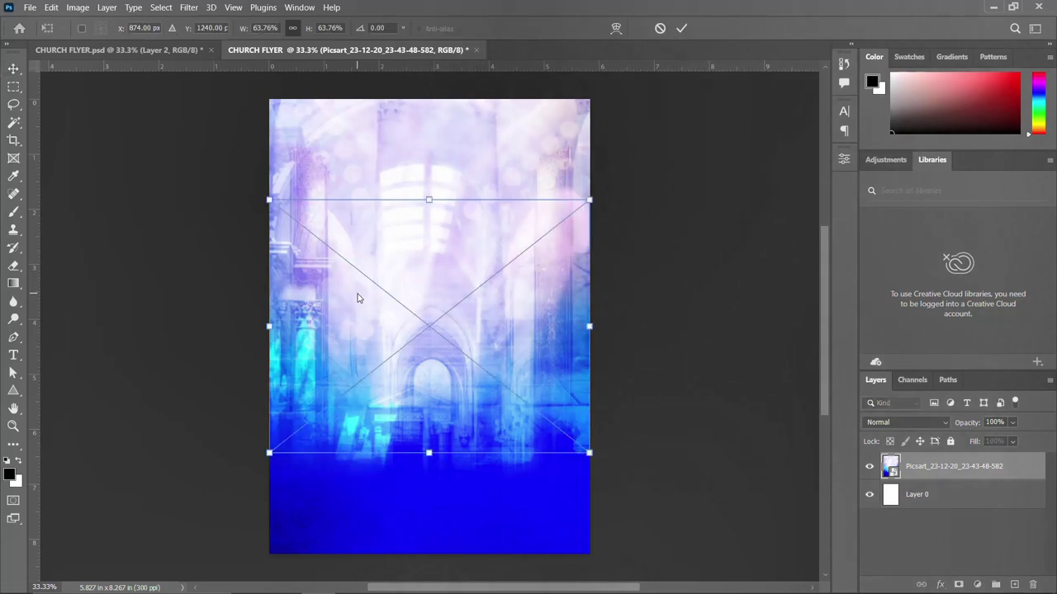
left_click_drag(422, 323, 431, 200)
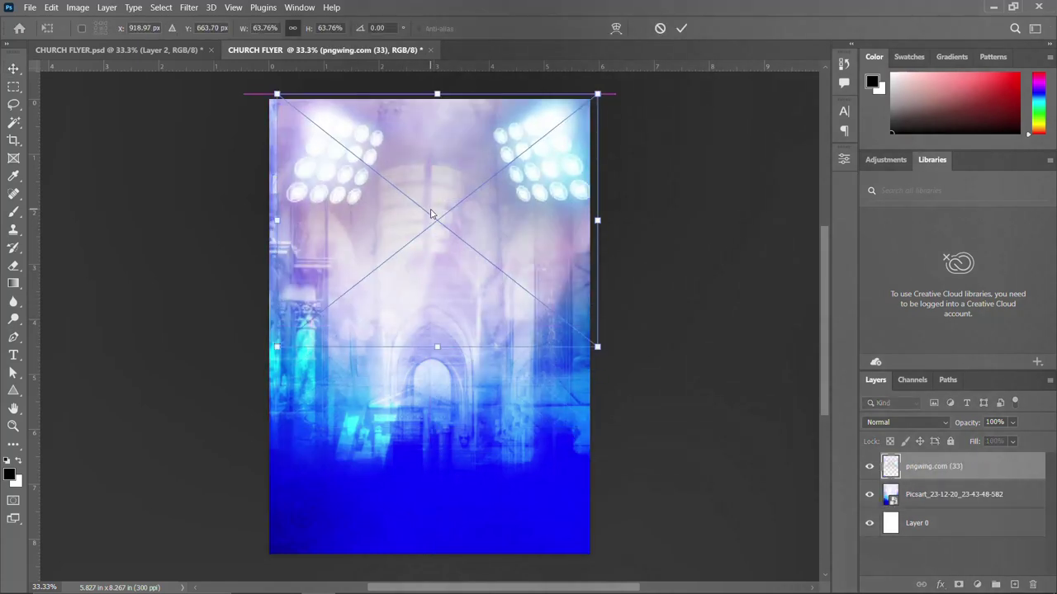
left_click_drag(595, 344, 608, 351)
left_click_drag(519, 285, 512, 295)
key("Return")
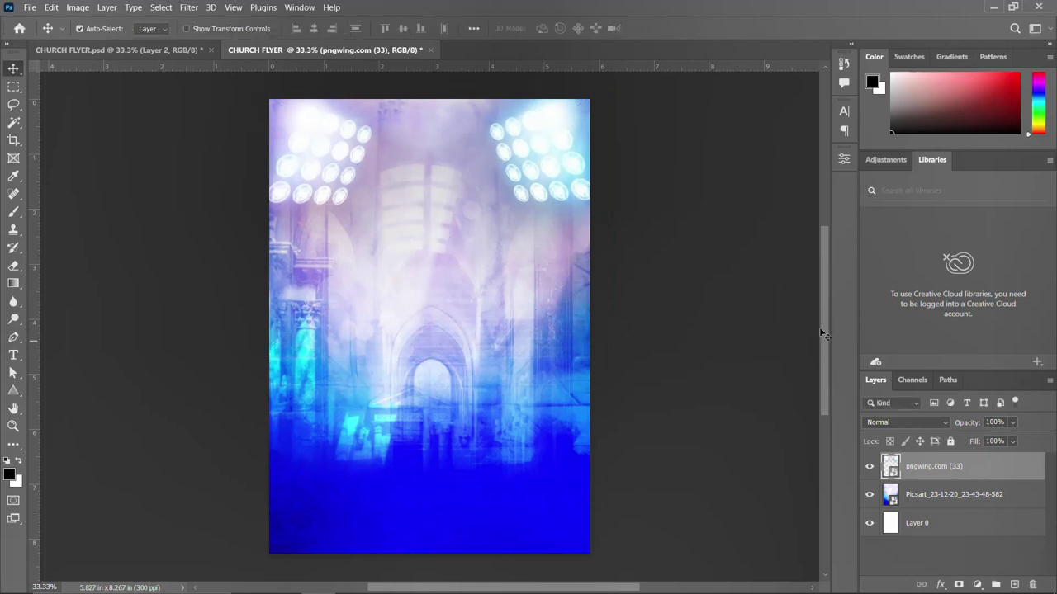
Step: Set the stage lights layer's blend mode to Lighten
left_click(897, 421)
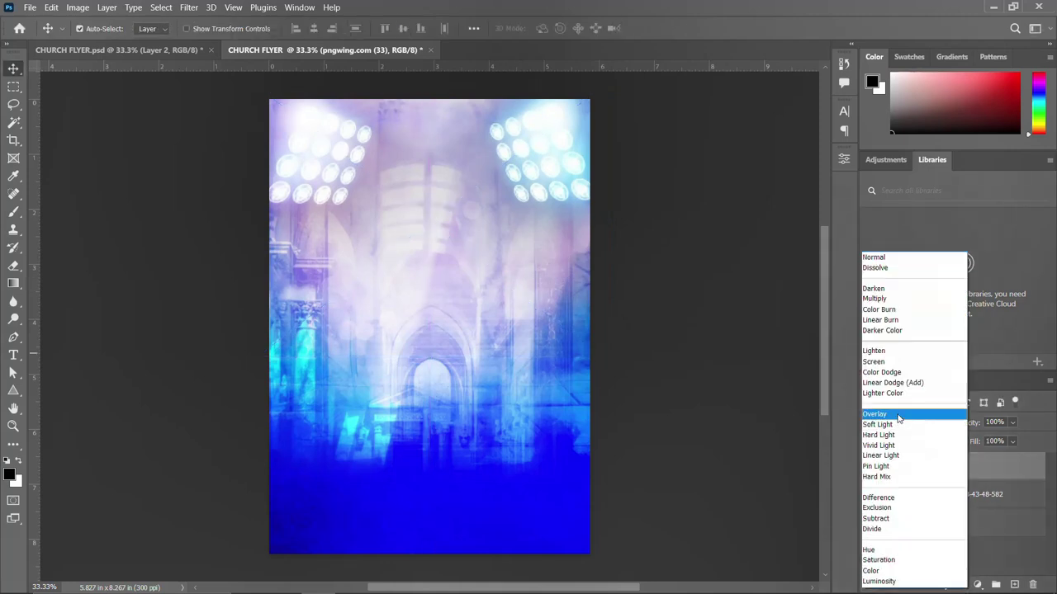
left_click(900, 352)
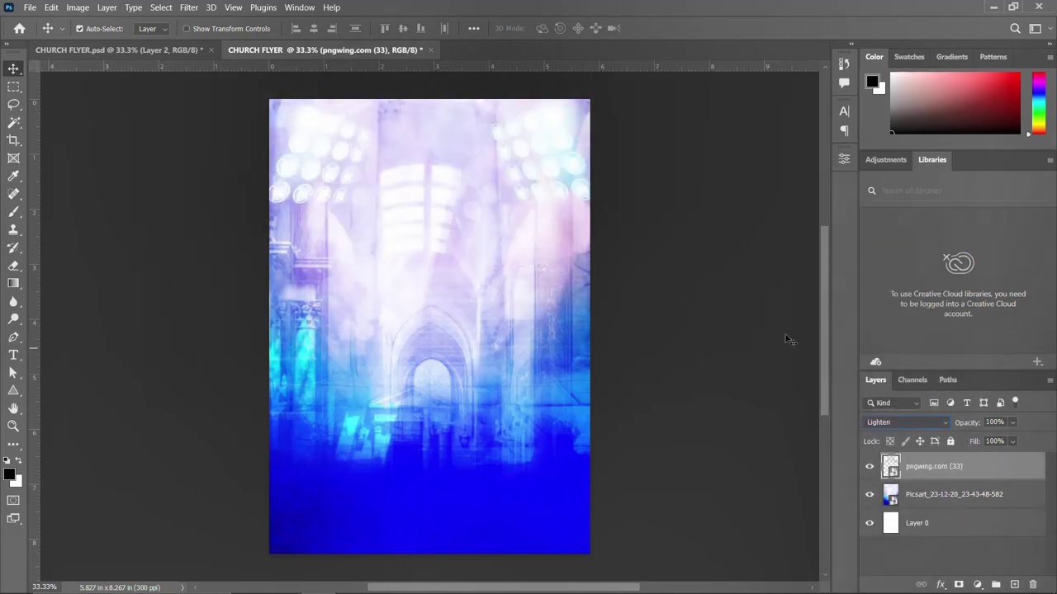
mouse_move(283, 580)
left_click(242, 511)
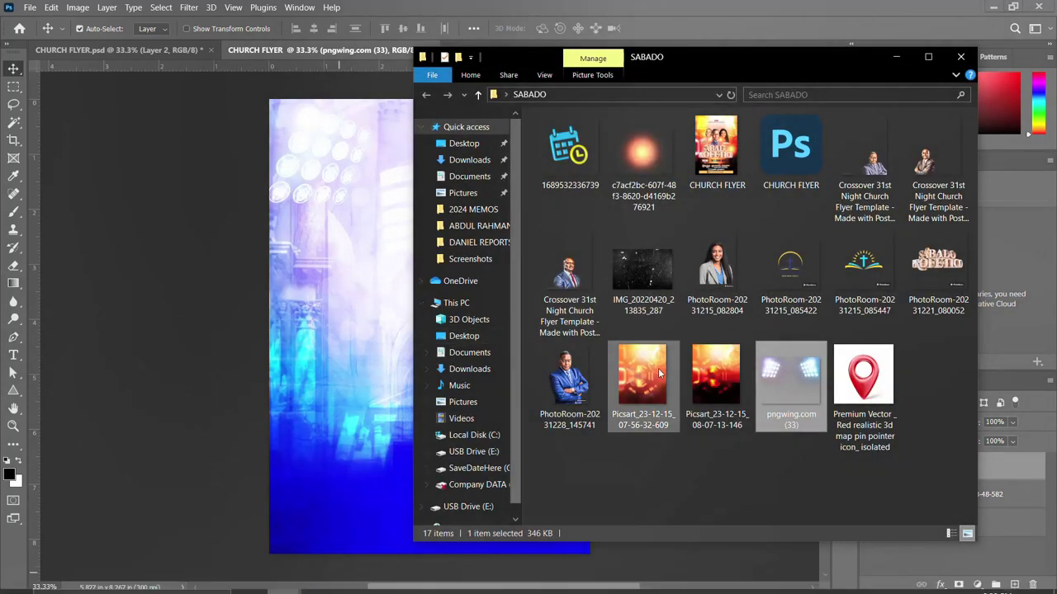
Step: Place the orange clock image Picsart_23-12-15 over the full page in Linear Burn mode
left_click_drag(640, 380, 347, 361)
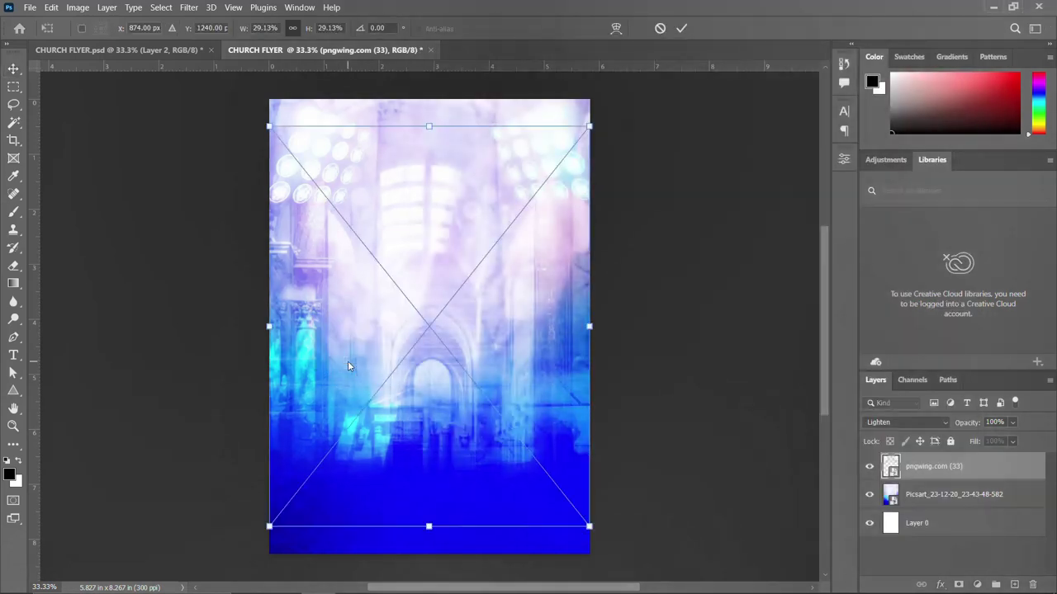
left_click_drag(589, 526, 613, 555)
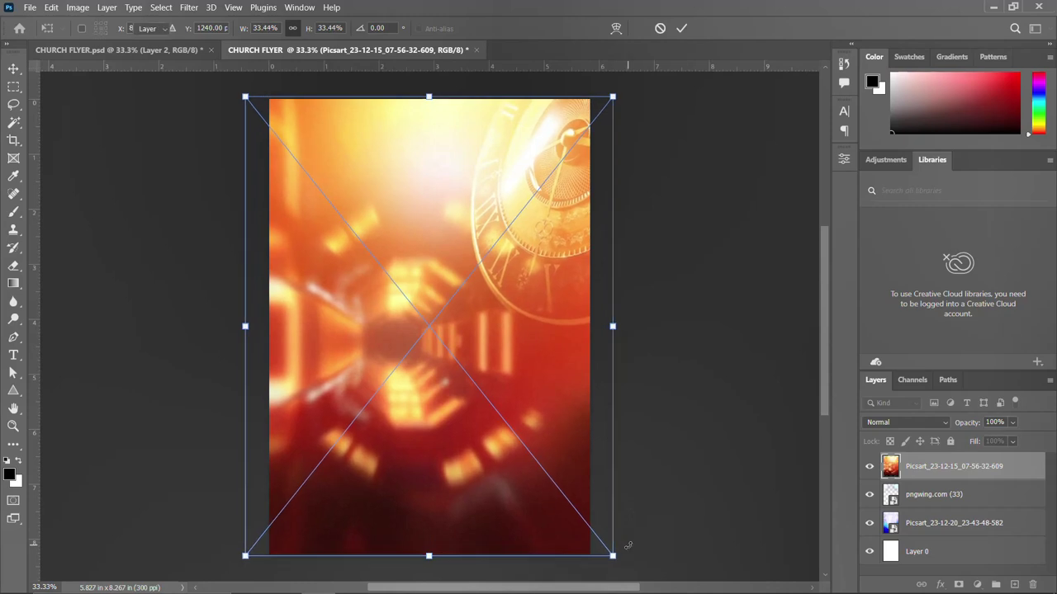
key("Return")
left_click(926, 420)
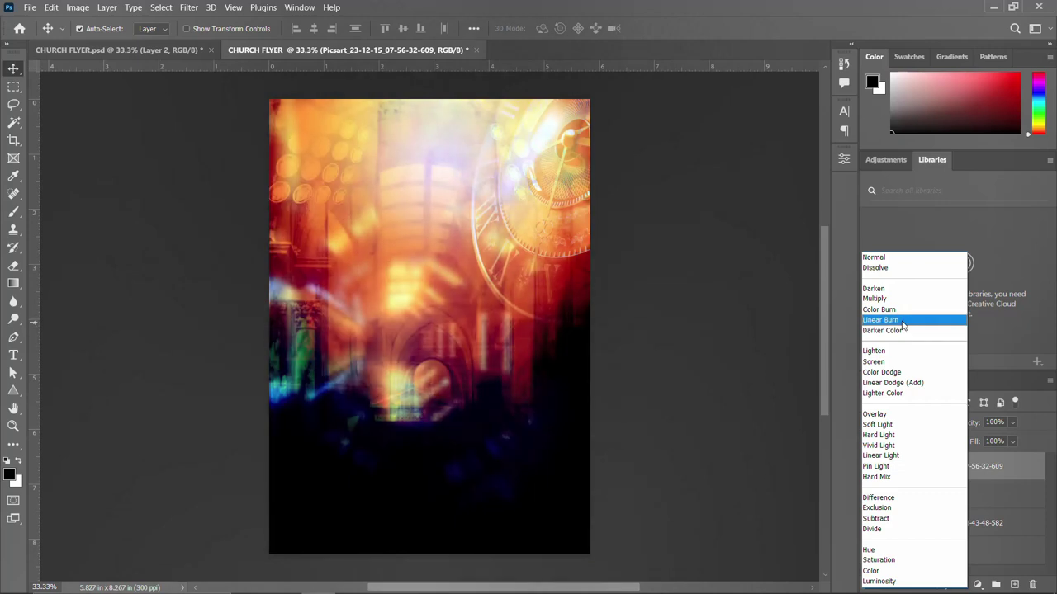
left_click(903, 325)
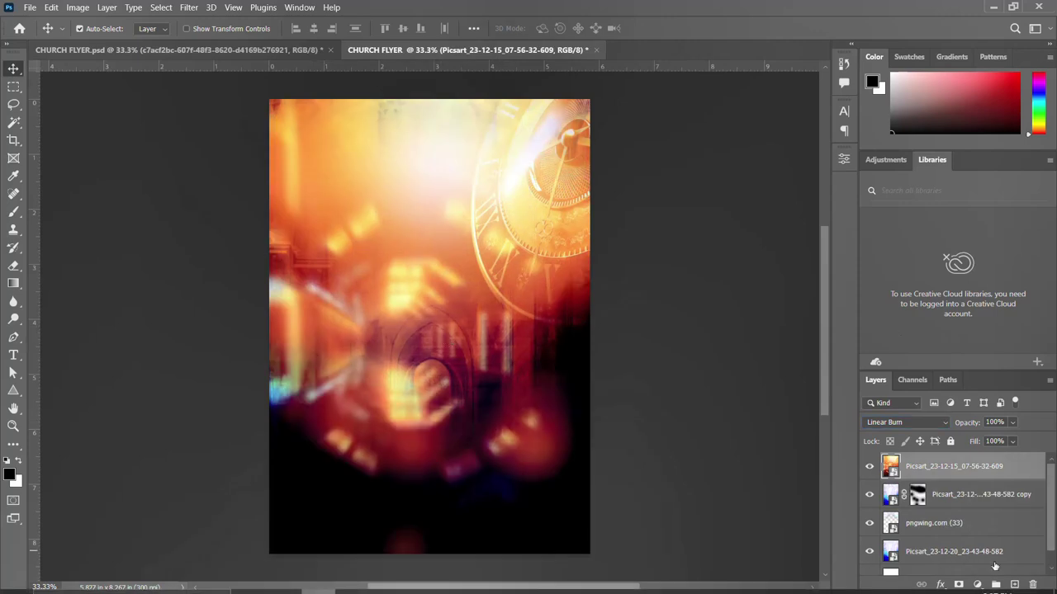
scroll(919, 521, "down", 1)
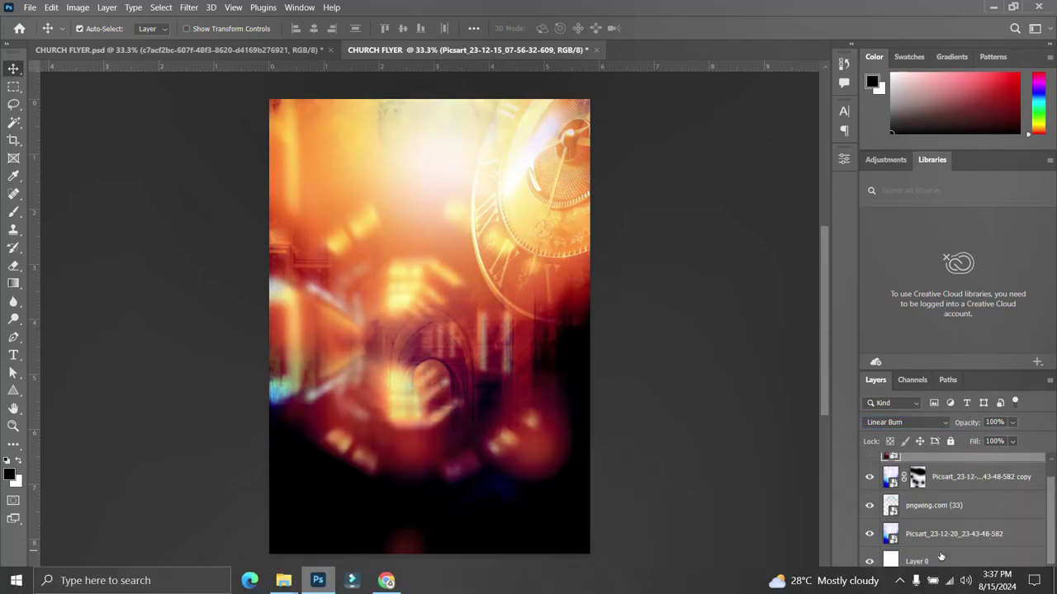
left_click(925, 535)
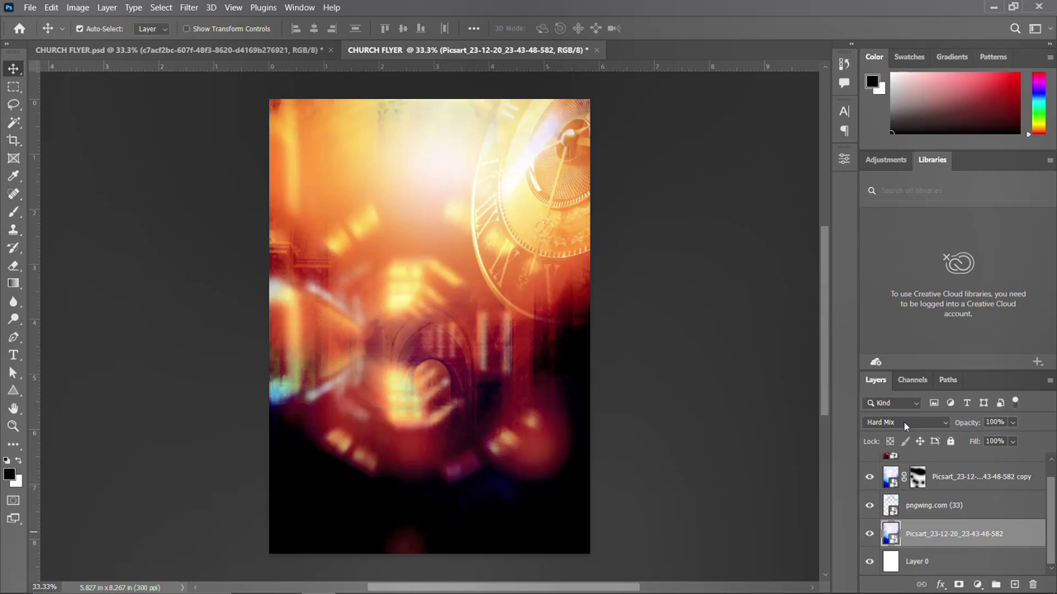
left_click(910, 506)
scroll(867, 475, "up", 1)
left_click(868, 466)
left_click(869, 494)
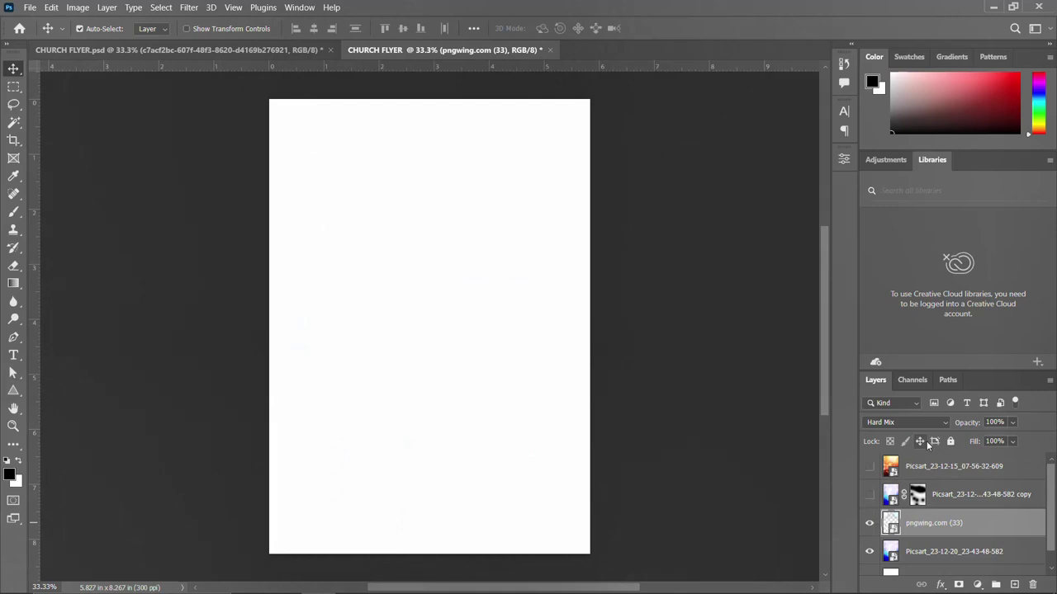
scroll(871, 553, "down", 1)
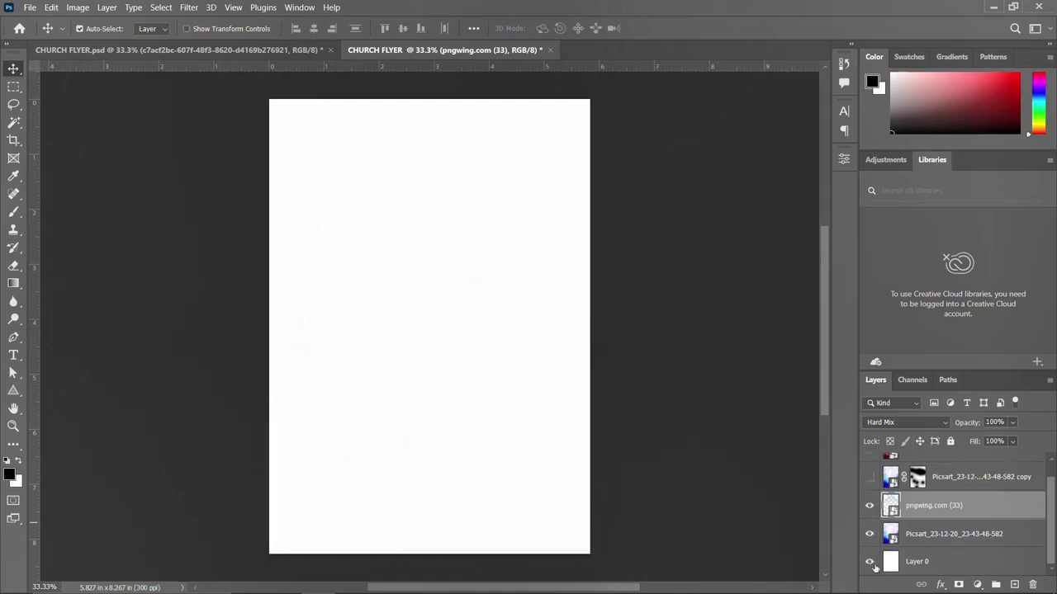
scroll(867, 510, "up", 1)
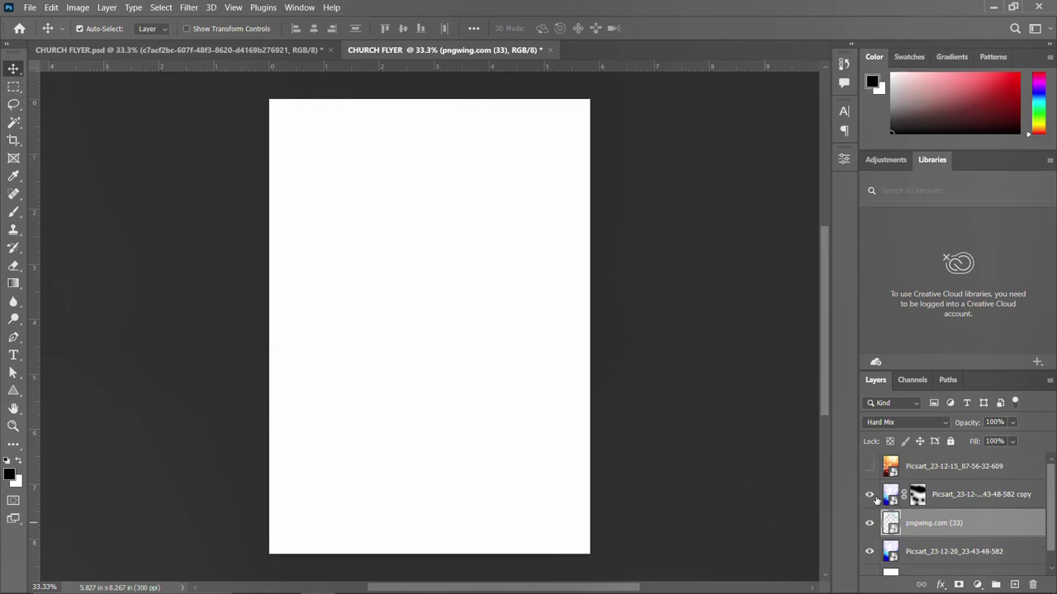
left_click(869, 495)
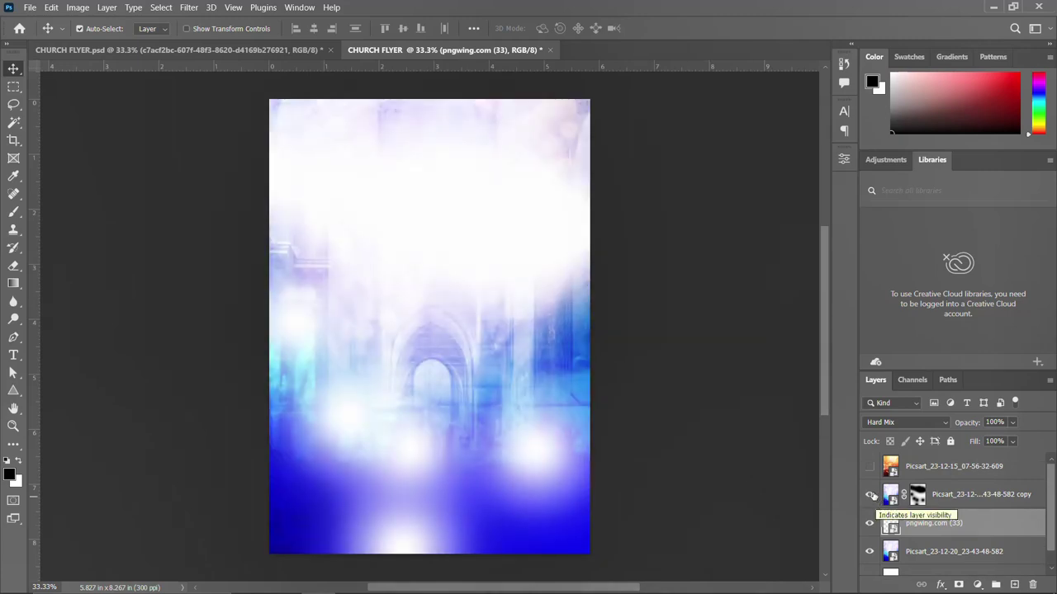
left_click(869, 466)
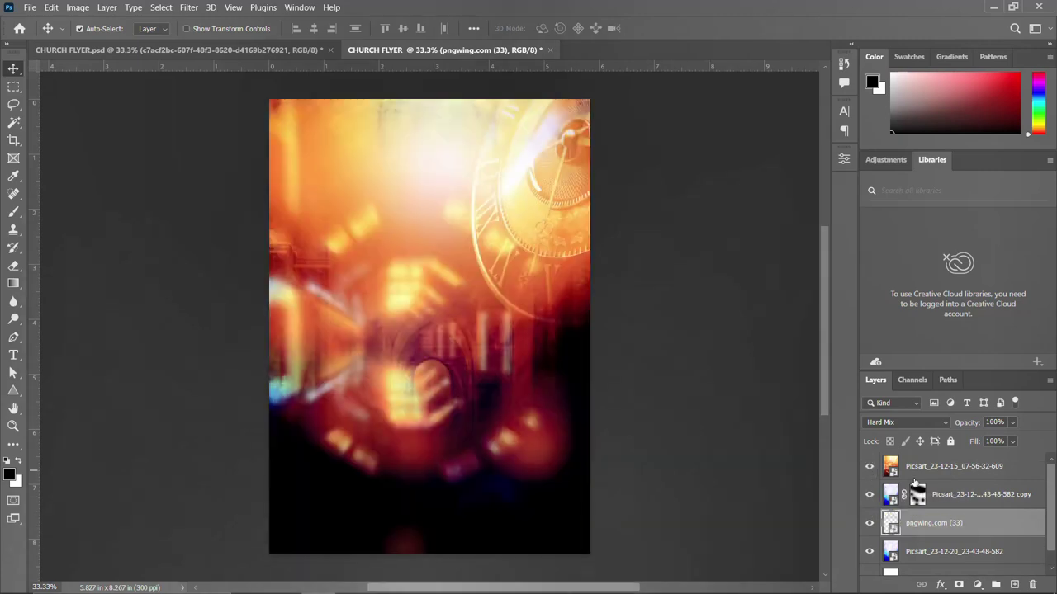
left_click(959, 495)
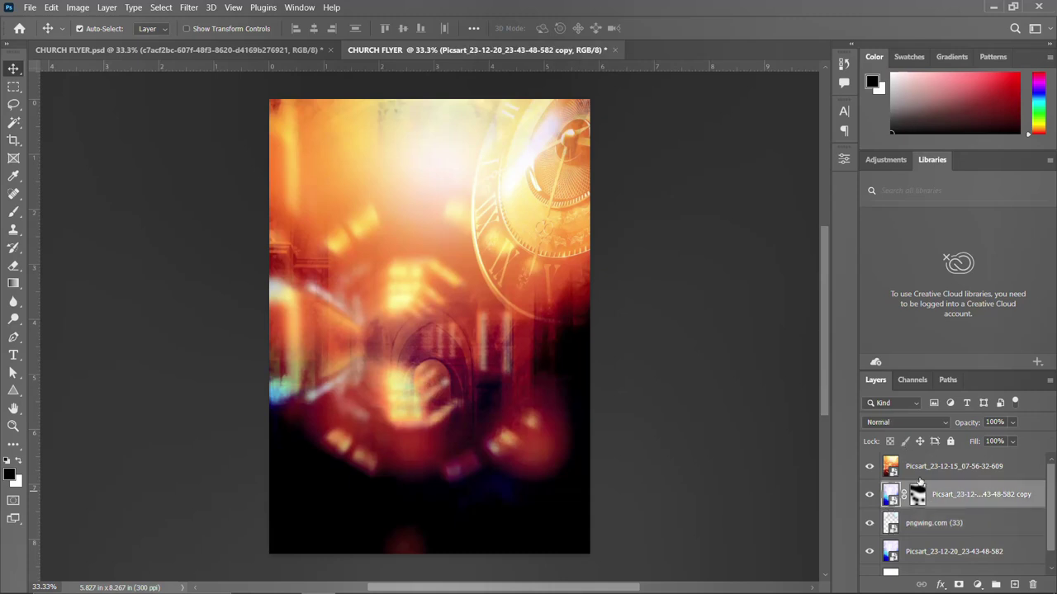
left_click(925, 468)
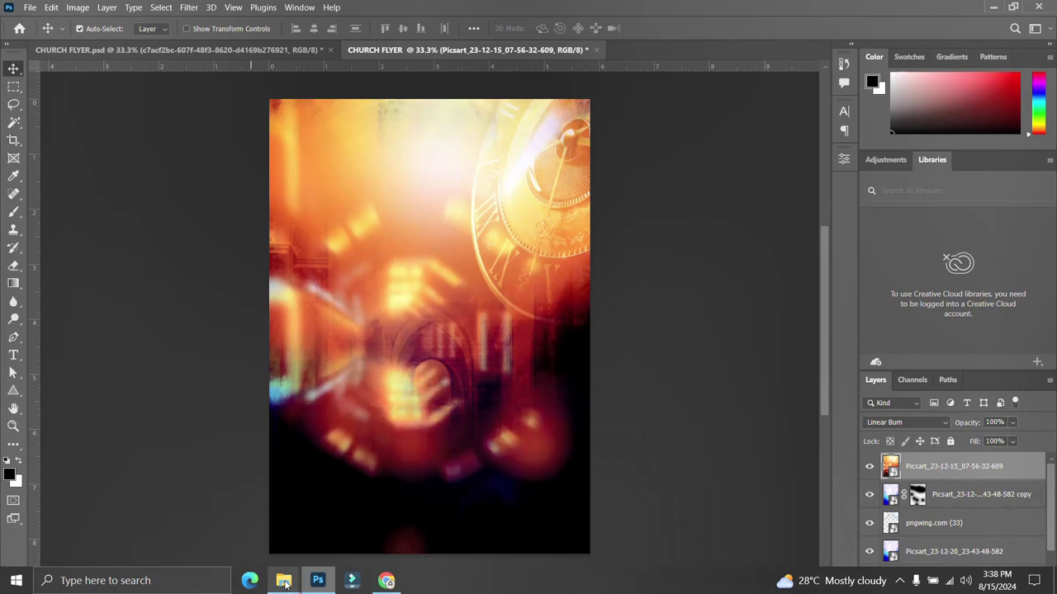
mouse_move(284, 581)
left_click(234, 520)
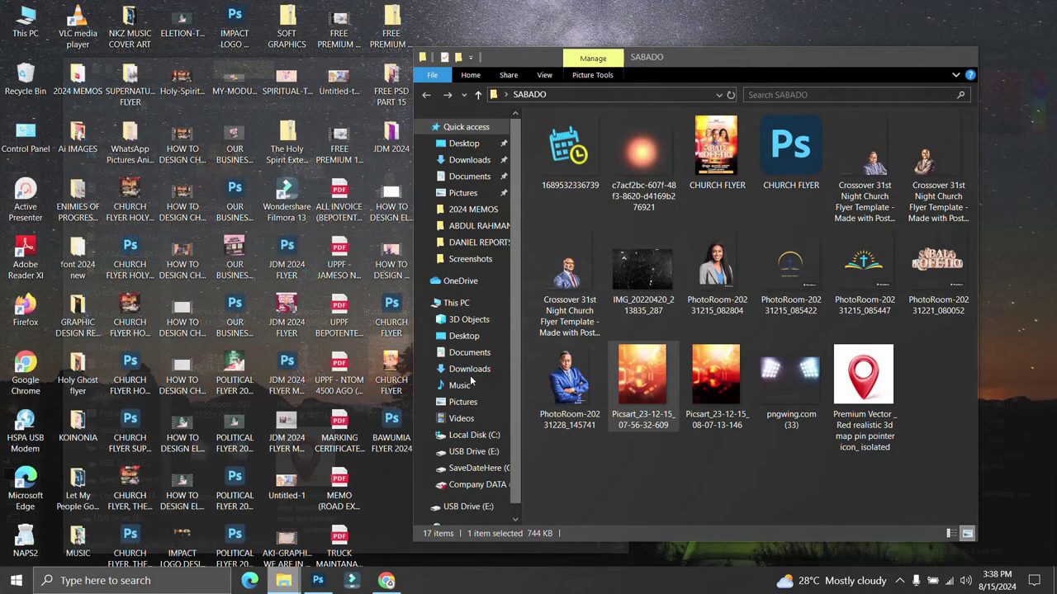
left_click(377, 501)
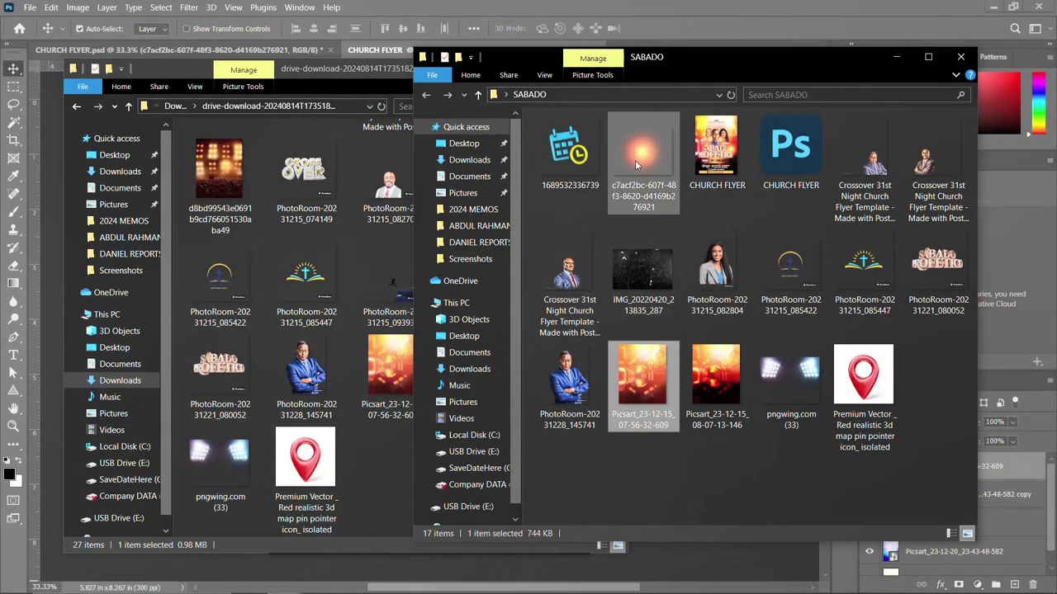
Step: Place the orange glow image on the flyer, enlarged evenly around its centre
left_click(330, 425)
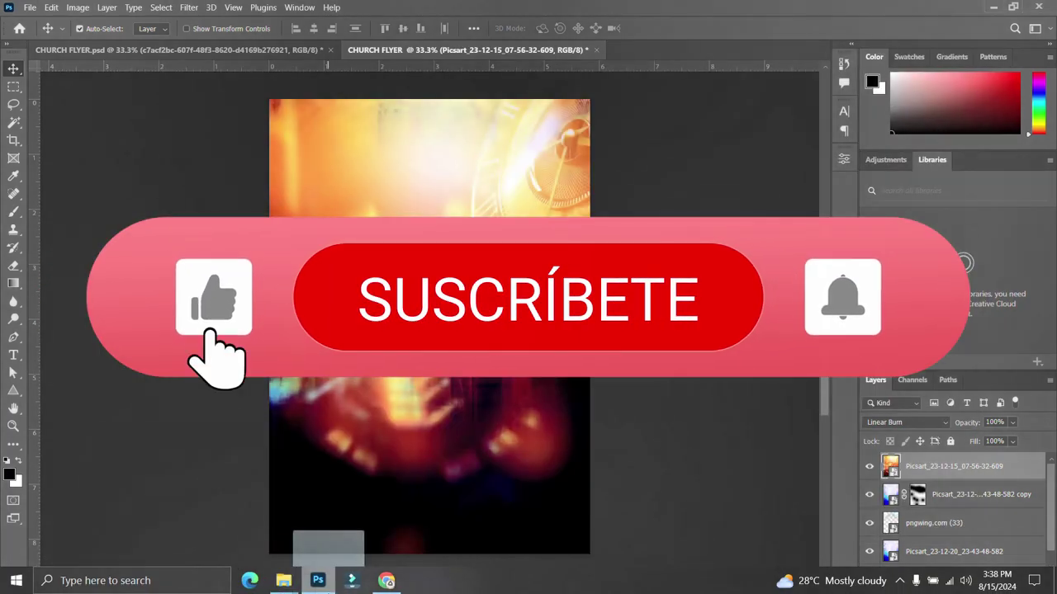
left_click_drag(330, 425, 425, 212)
left_click_drag(590, 358, 615, 378)
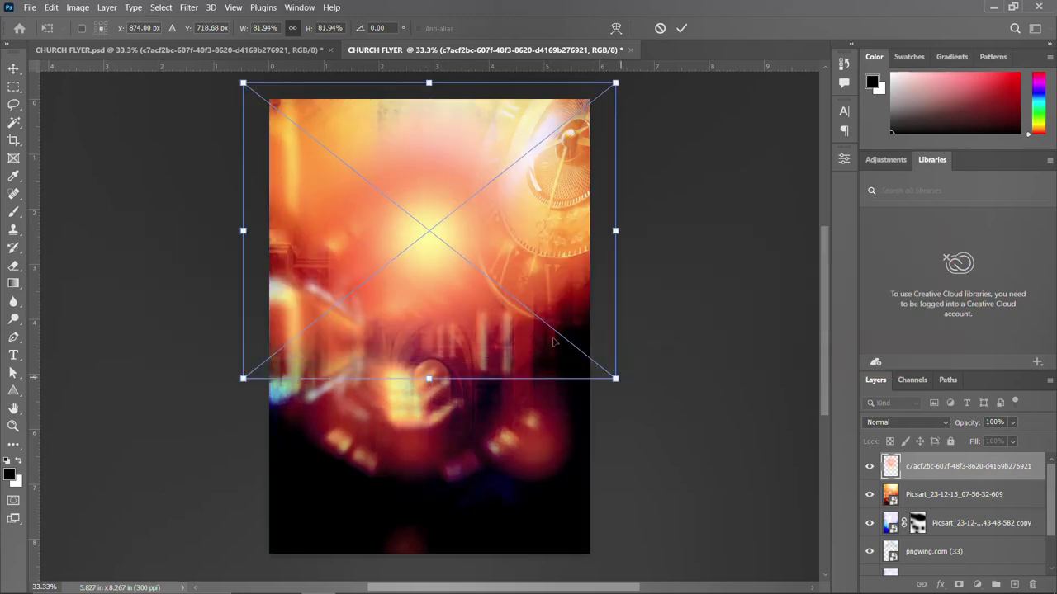
key("Return")
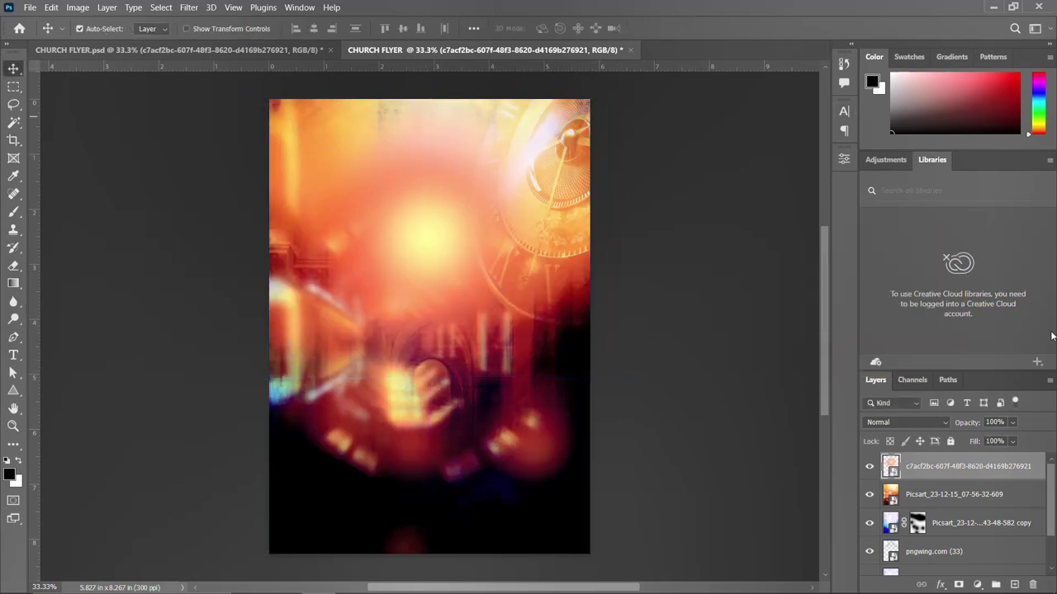
Step: Select all the background layers and group them into a group named BG
scroll(963, 468, "down", 2)
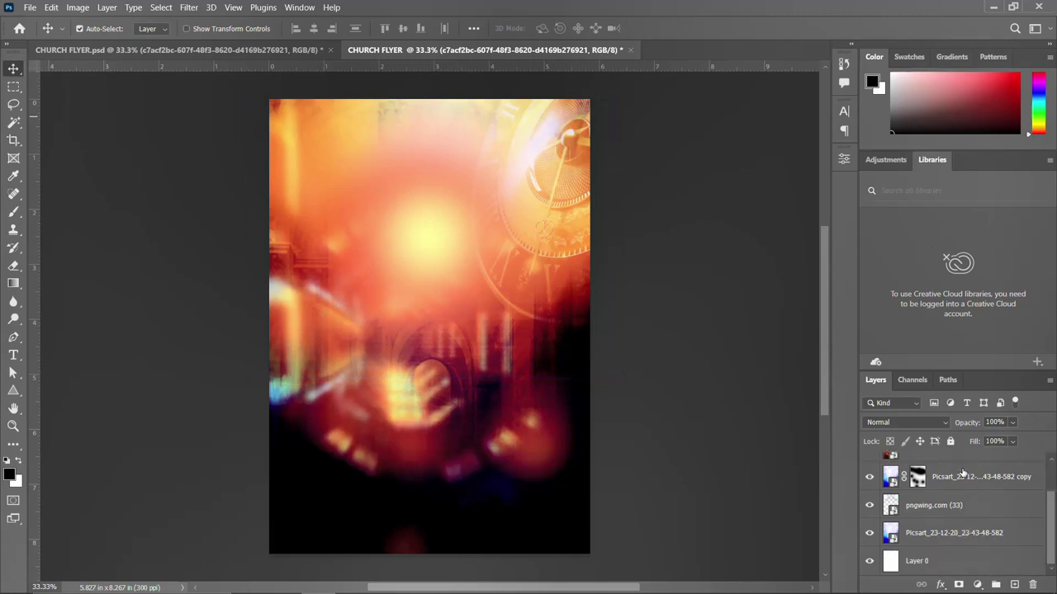
left_click(948, 556, "shift")
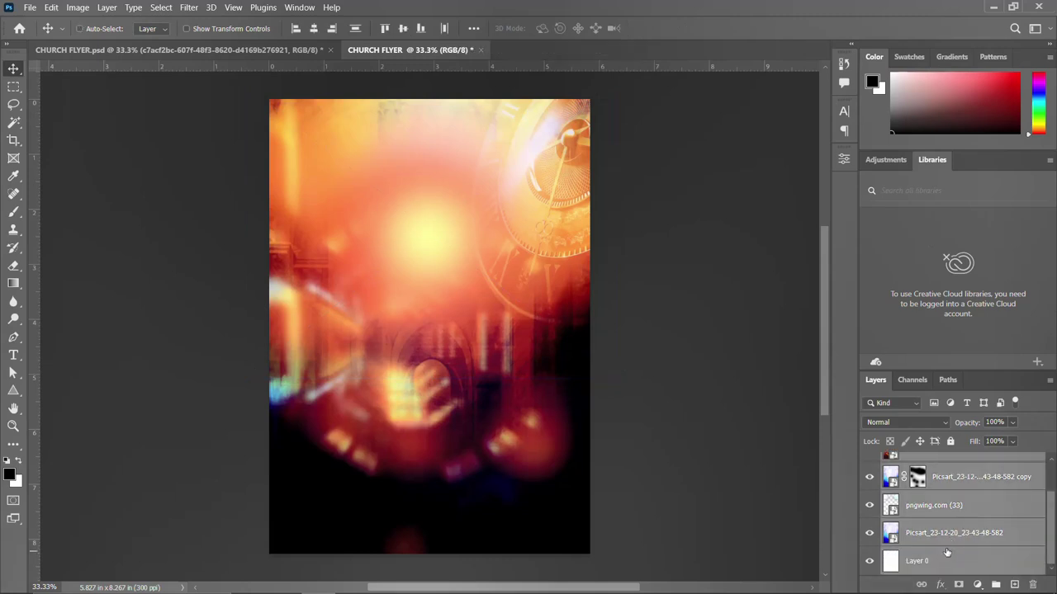
key("ctrl+g")
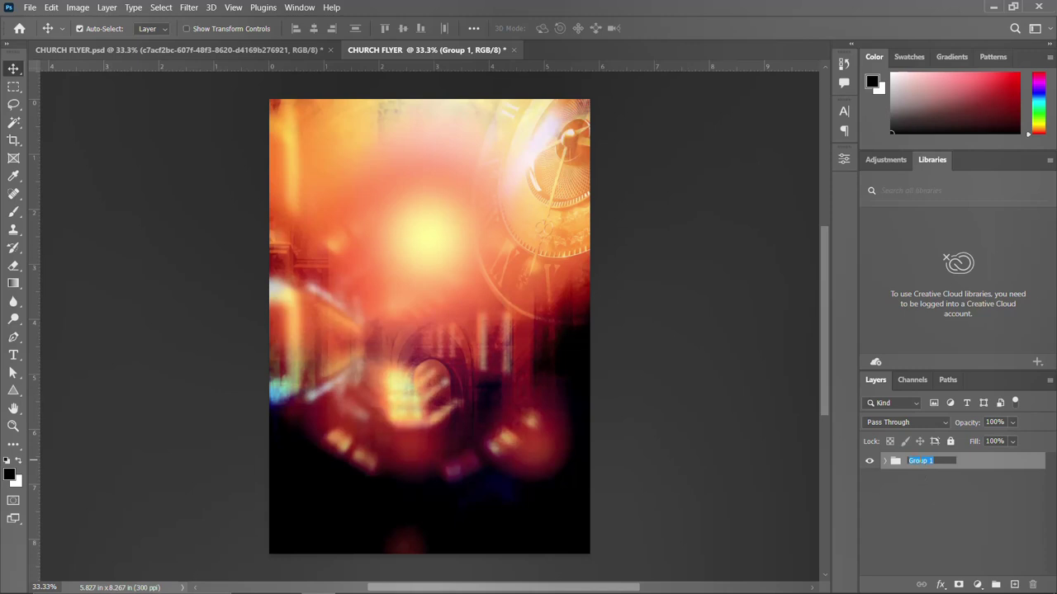
key("Return")
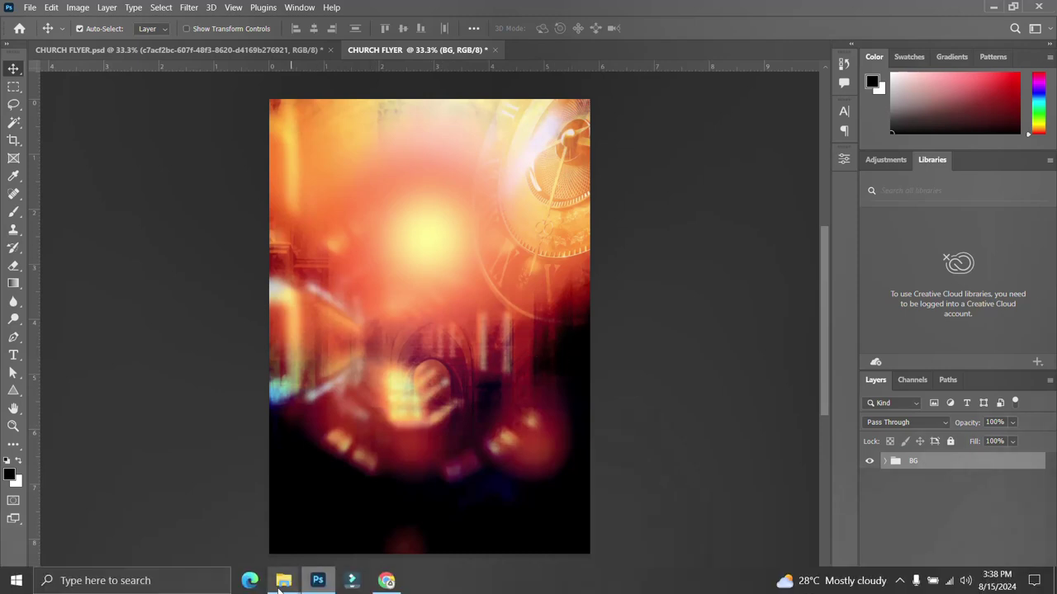
mouse_move(283, 580)
left_click(334, 542)
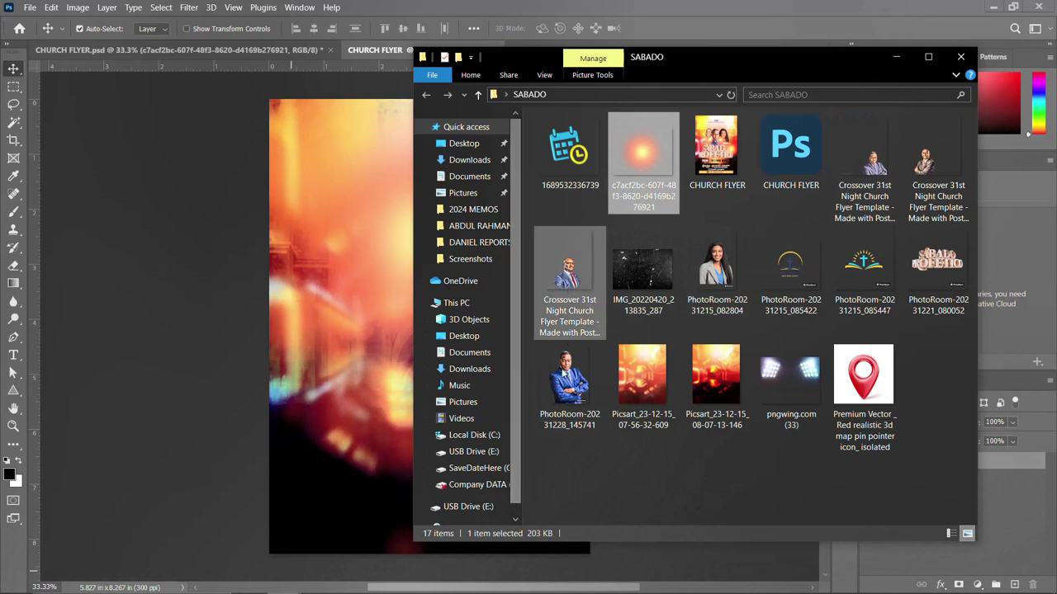
Step: Place the three portrait photos (crossed-arms man, bald man, woman) onto the flyer
left_click(570, 376)
left_click(577, 294, "ctrl")
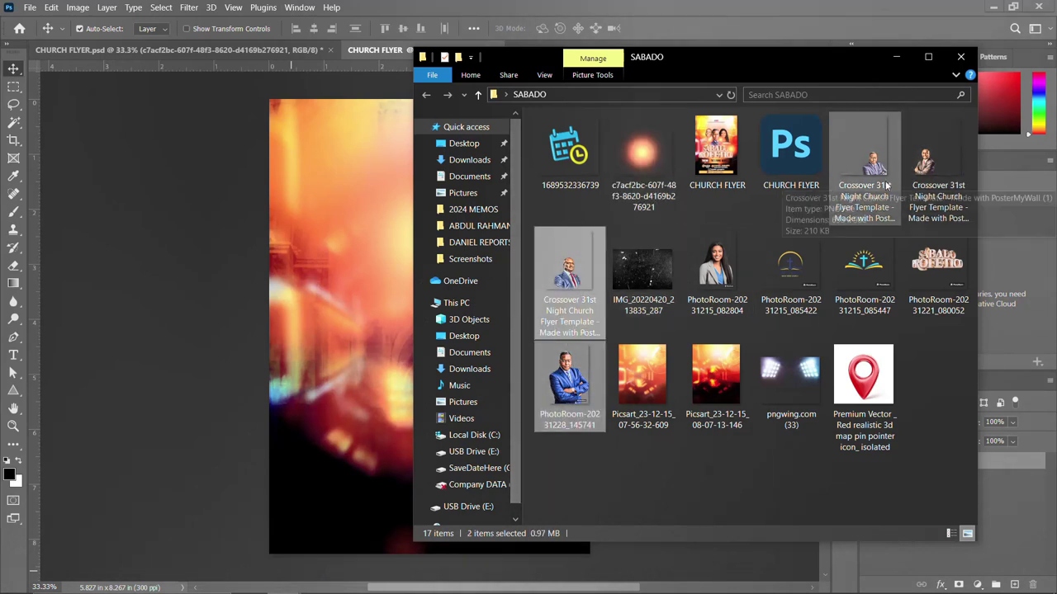
left_click(709, 291, "ctrl")
left_click_drag(710, 290, 339, 317)
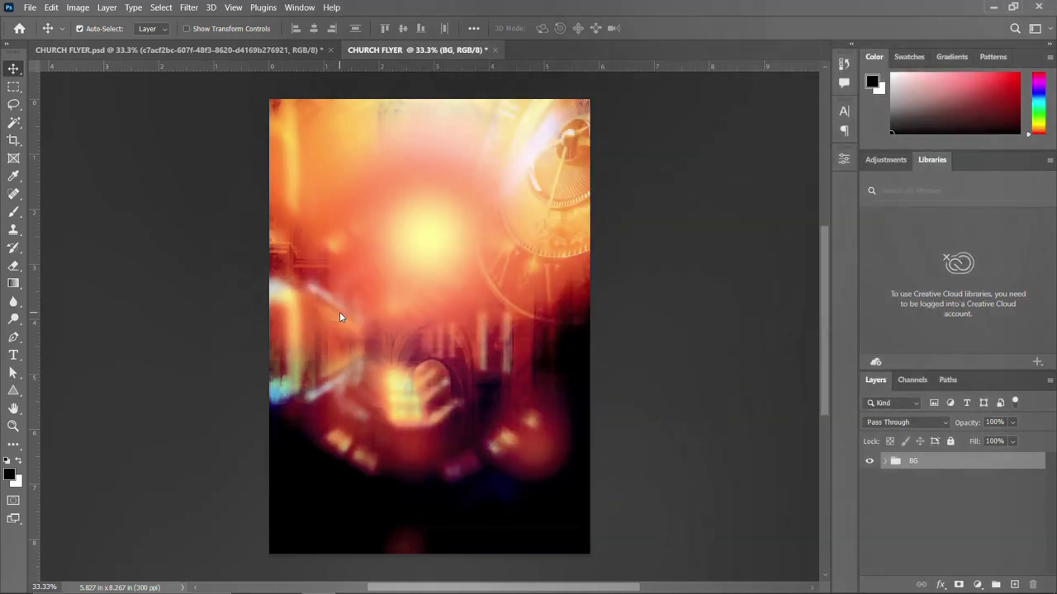
key("Return")
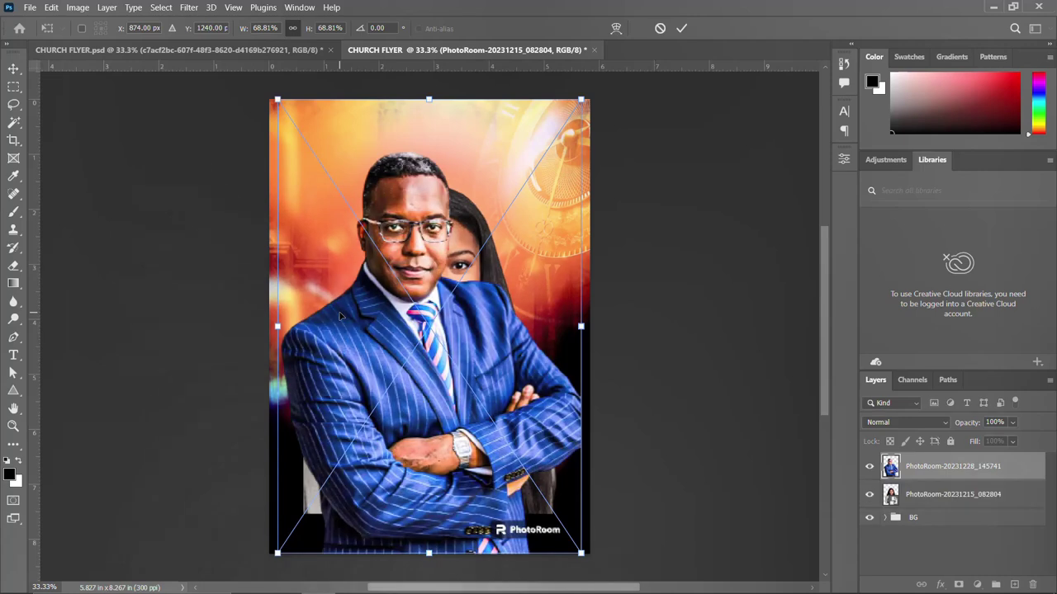
key("Return")
key("Return")
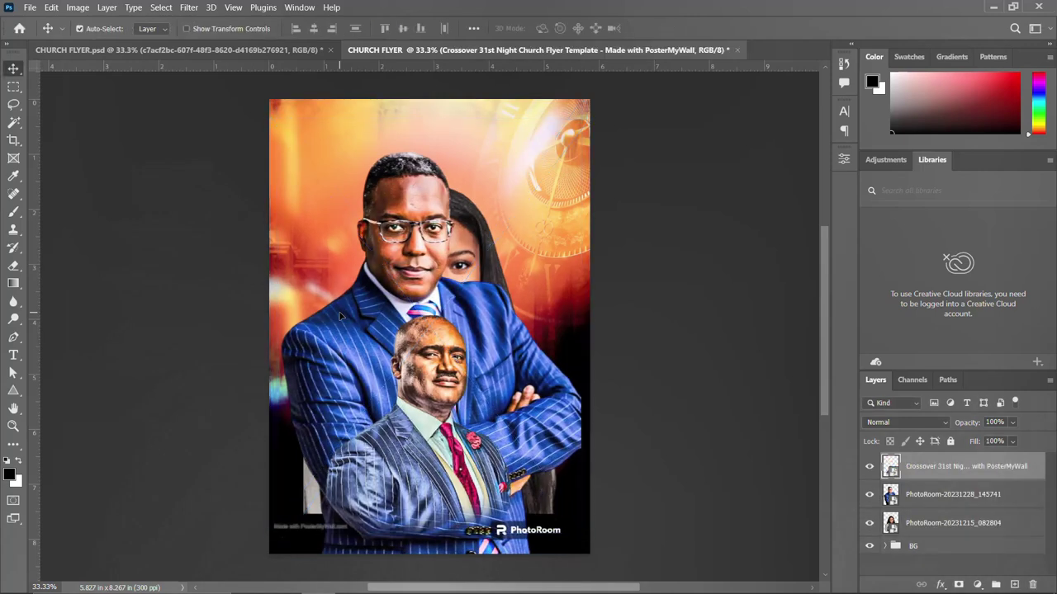
Step: Spread the two men apart and shrink the crossed-arms man to about 40%
left_click_drag(425, 373, 498, 264)
left_click_drag(423, 248, 398, 252)
key("ctrl+t")
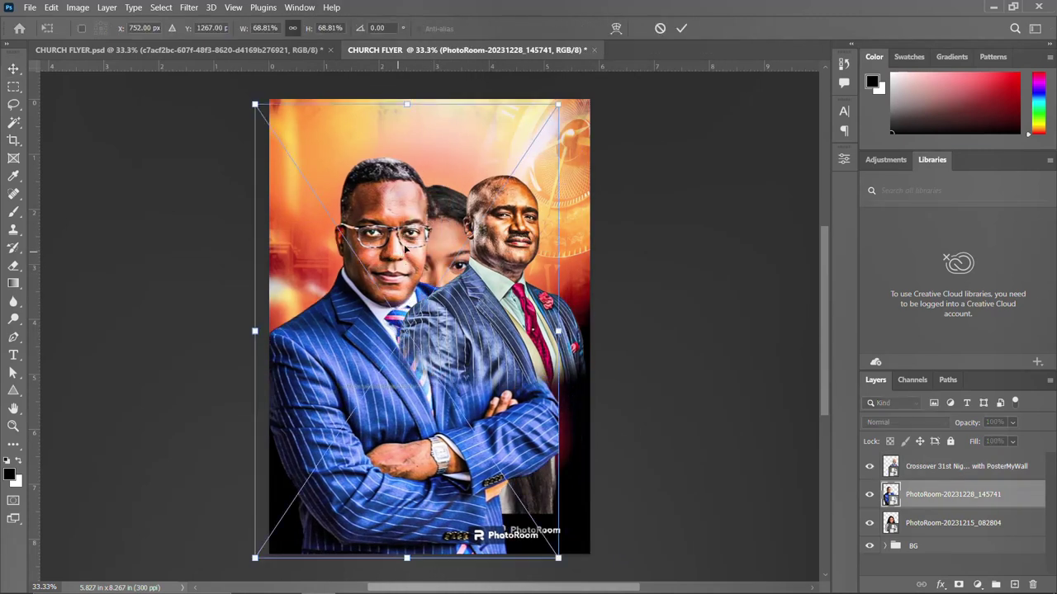
left_click_drag(559, 103, 489, 183)
left_click_drag(391, 302, 372, 270)
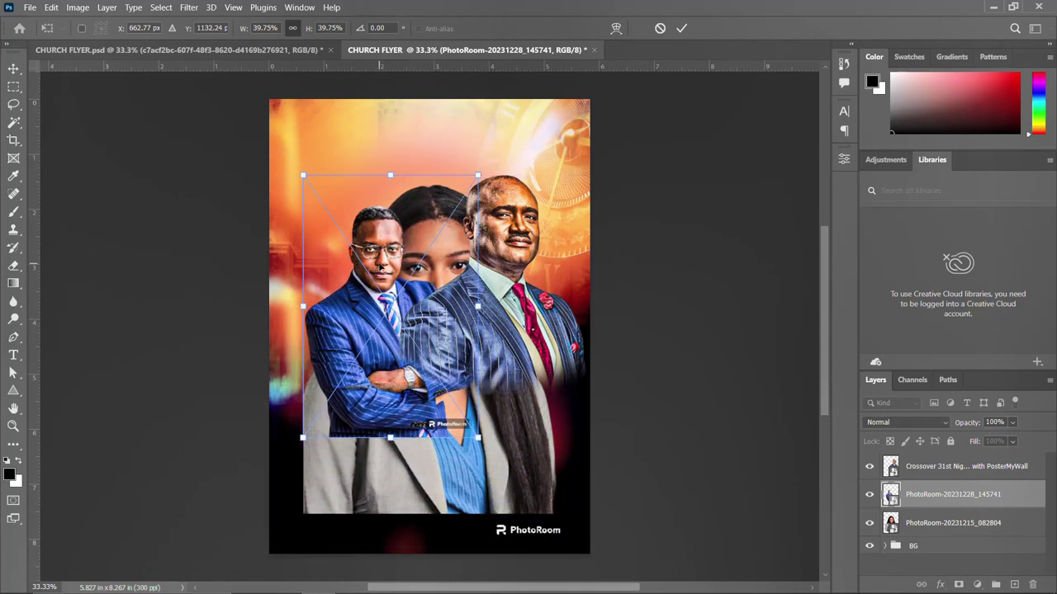
key("Return")
Step: Shrink the bald man's photo and move it down-left beside the woman
left_click(502, 250)
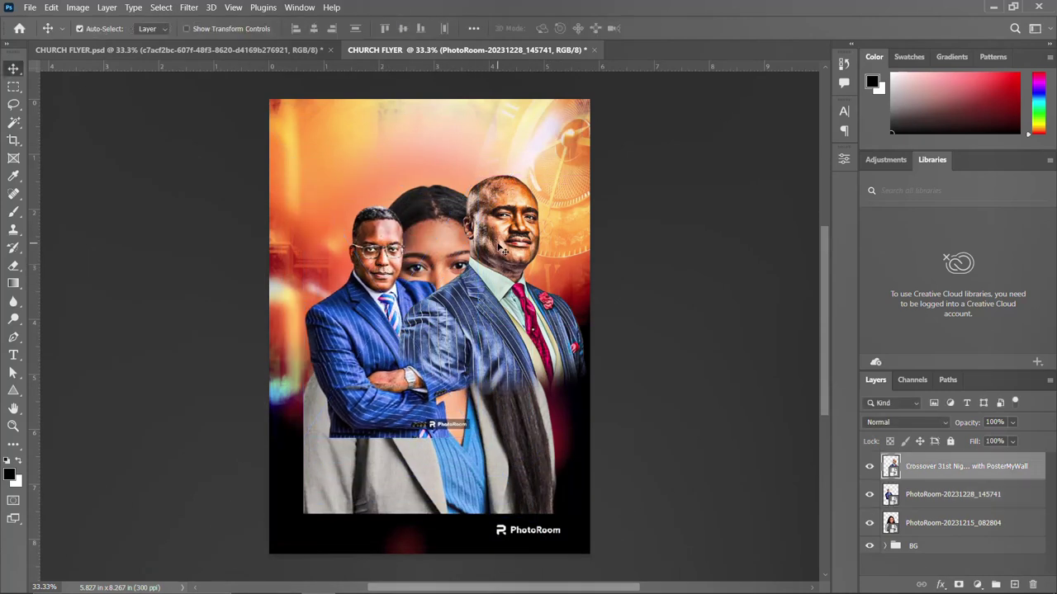
key("ctrl+t")
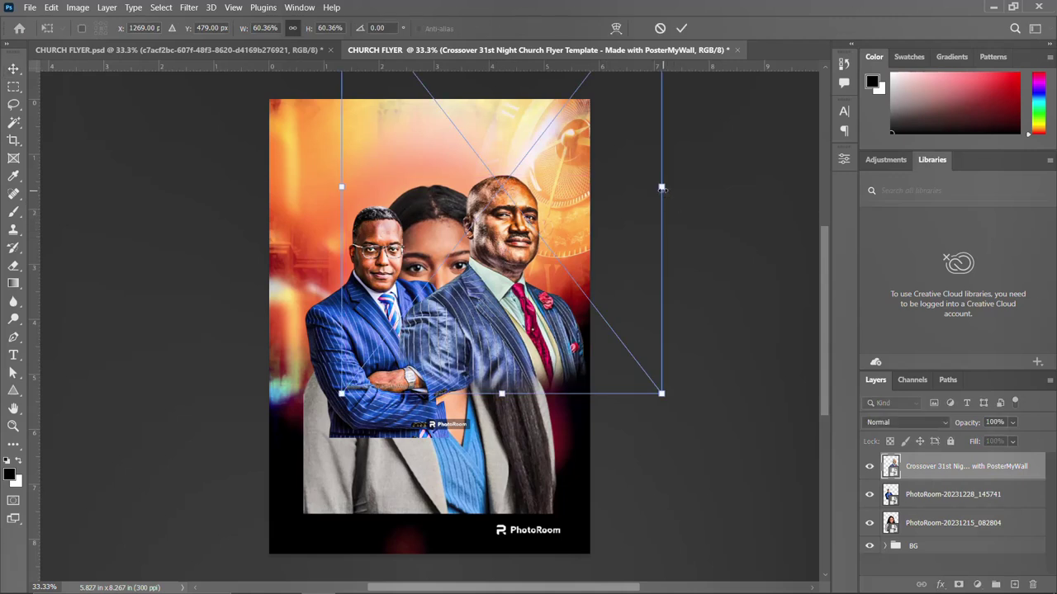
left_click_drag(661, 188, 615, 190)
left_click_drag(530, 216, 480, 283)
left_click_drag(584, 365, 609, 386)
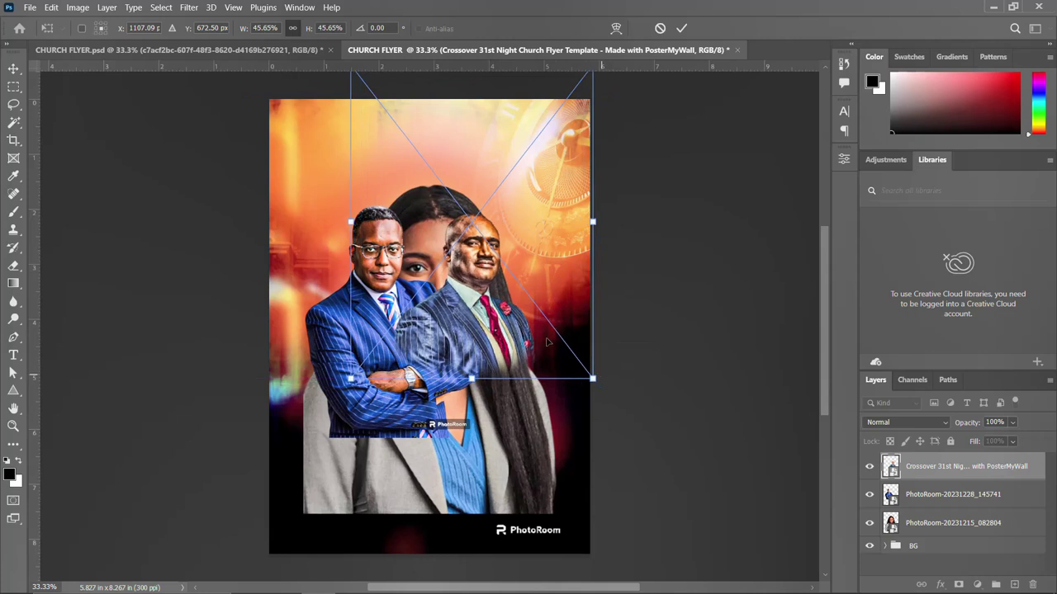
key("Return")
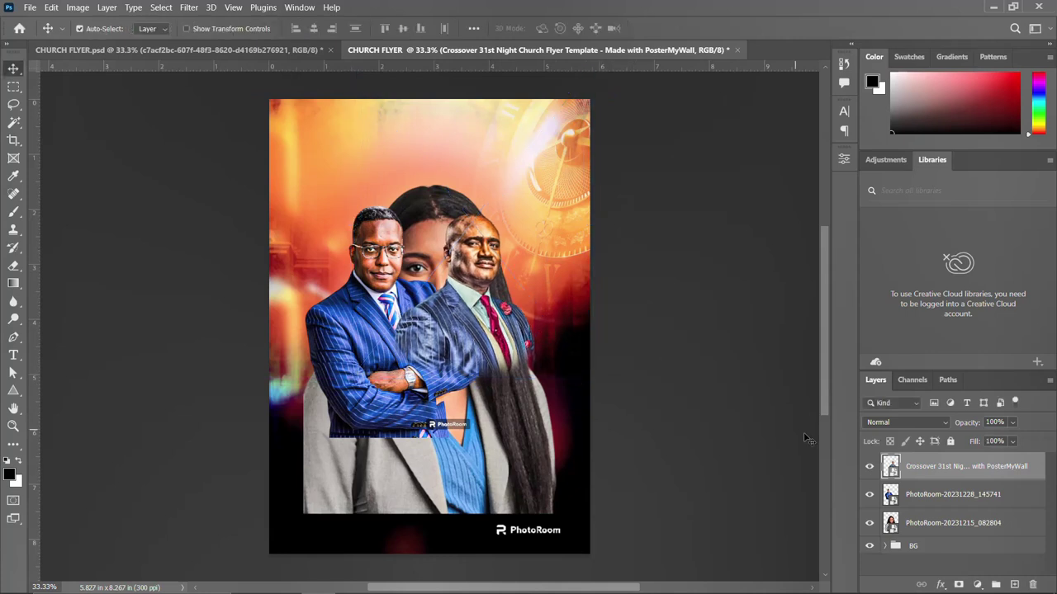
Step: Raise the woman above the crossed-arms man and shrink her to about 70%, moved up
left_click(929, 529)
left_click(948, 547)
left_click_drag(949, 523, 958, 467)
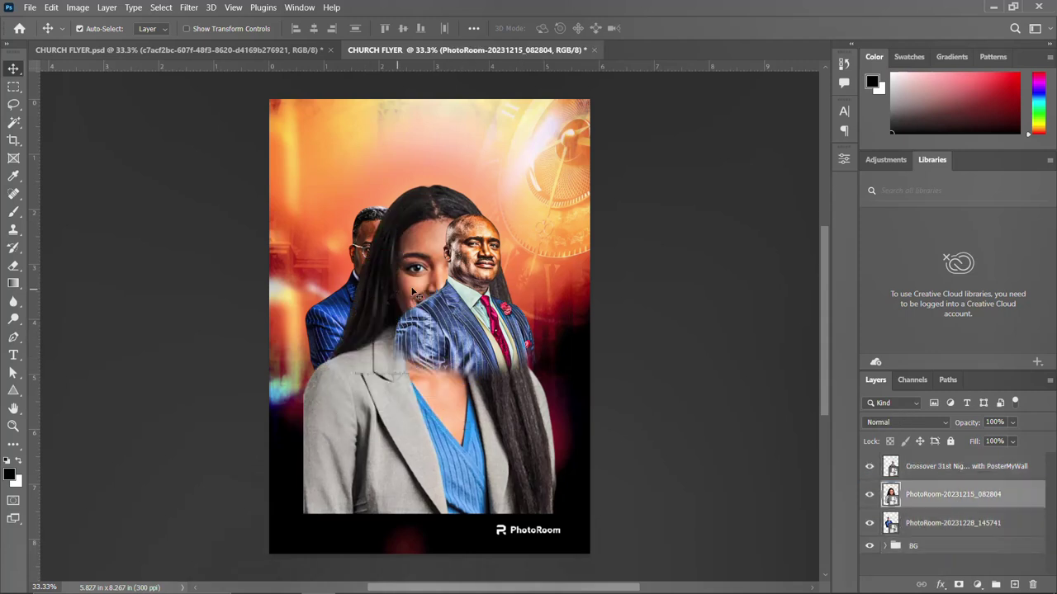
key("ctrl+t")
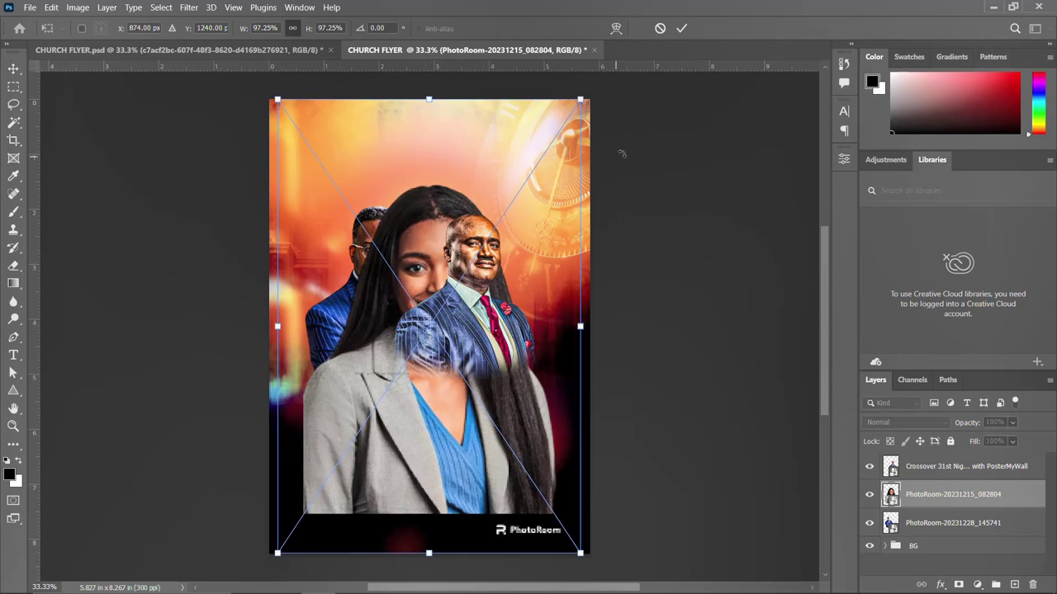
left_click_drag(583, 325, 540, 326)
left_click_drag(428, 281, 431, 241)
key("Return")
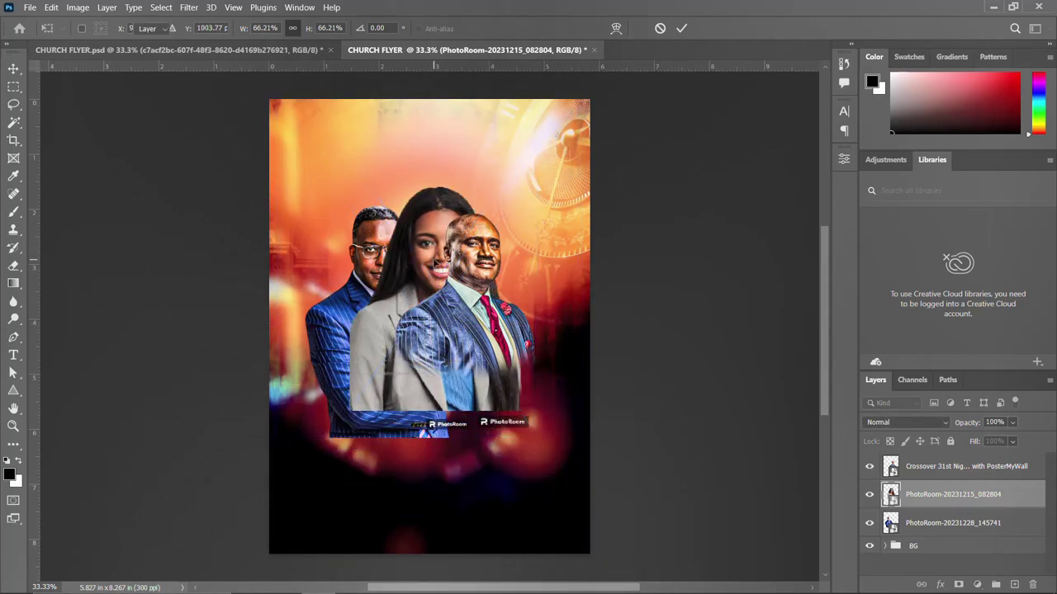
Step: Put the bald man behind the woman on her right and shrink her to about 56%
left_click(474, 321)
mouse_move(475, 321)
left_mouse_down()
mouse_move(528, 314)
mouse_move(493, 312)
left_mouse_up()
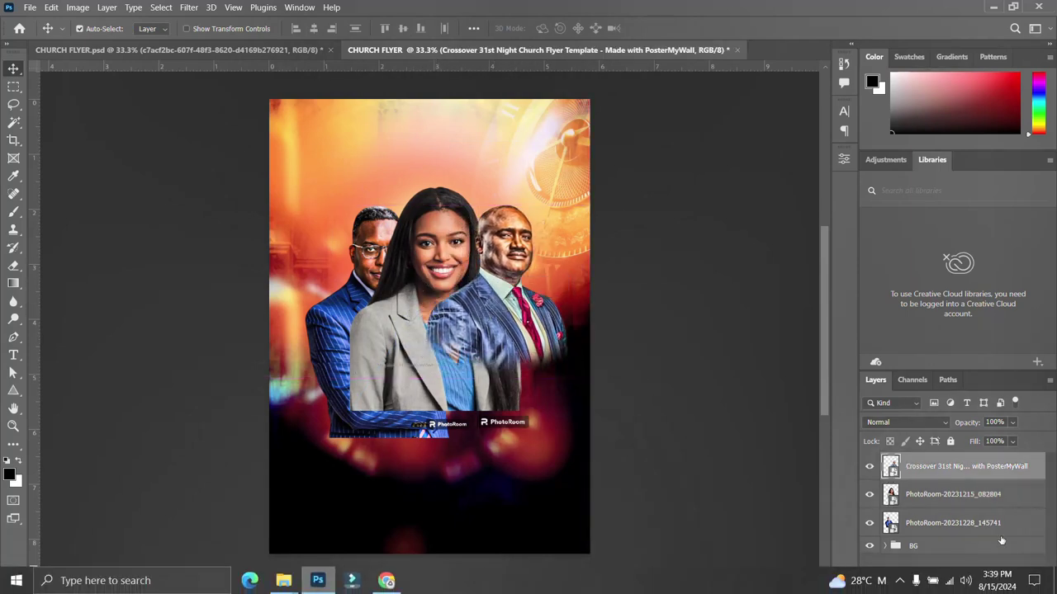
left_click_drag(949, 472, 947, 500)
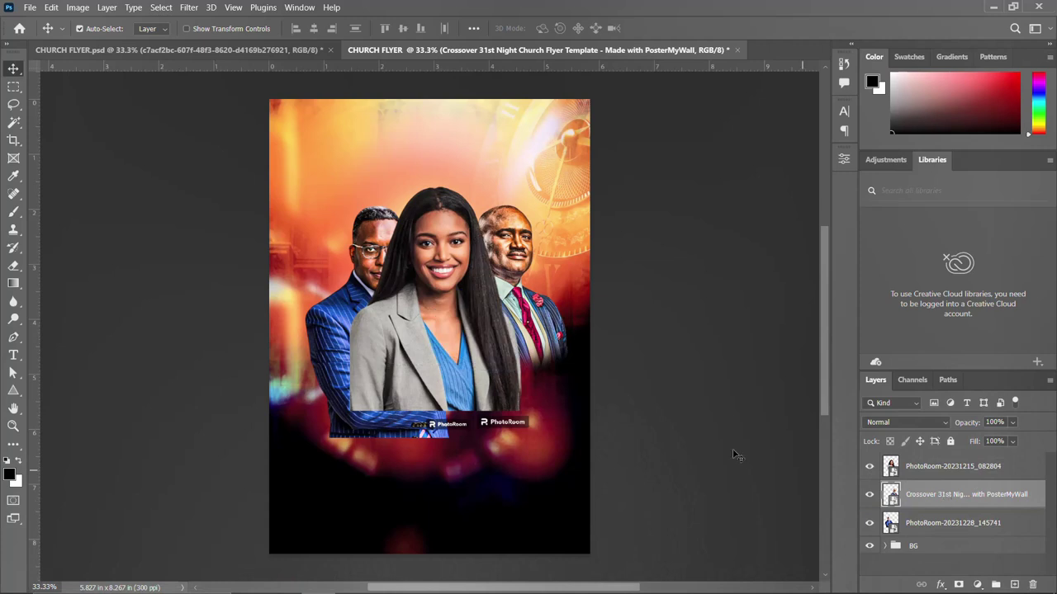
left_click(462, 306)
key("ctrl+t")
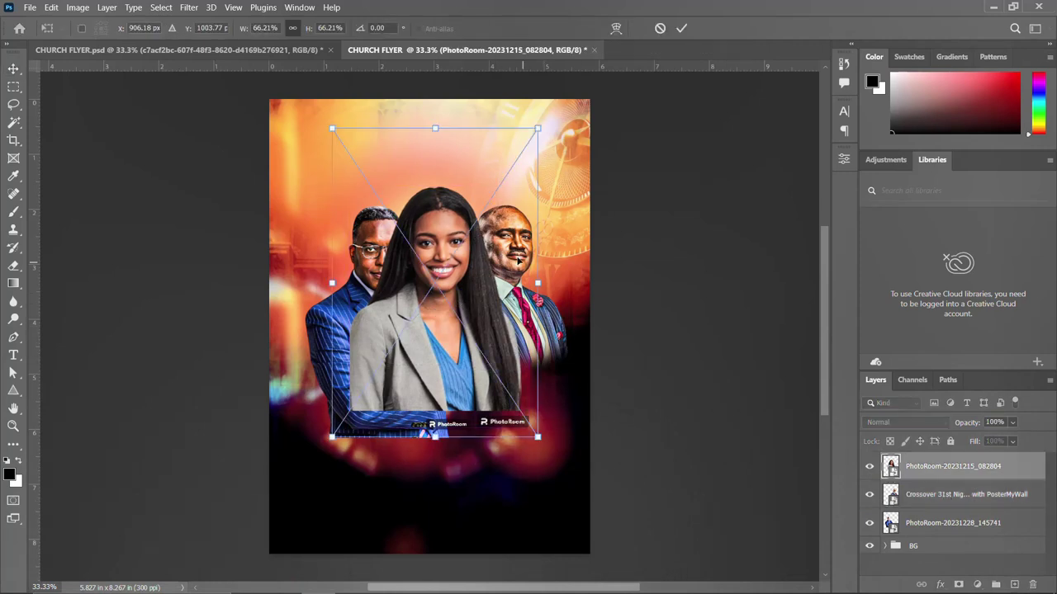
left_click_drag(536, 283, 523, 285)
left_click_drag(424, 293, 422, 299)
key("Return")
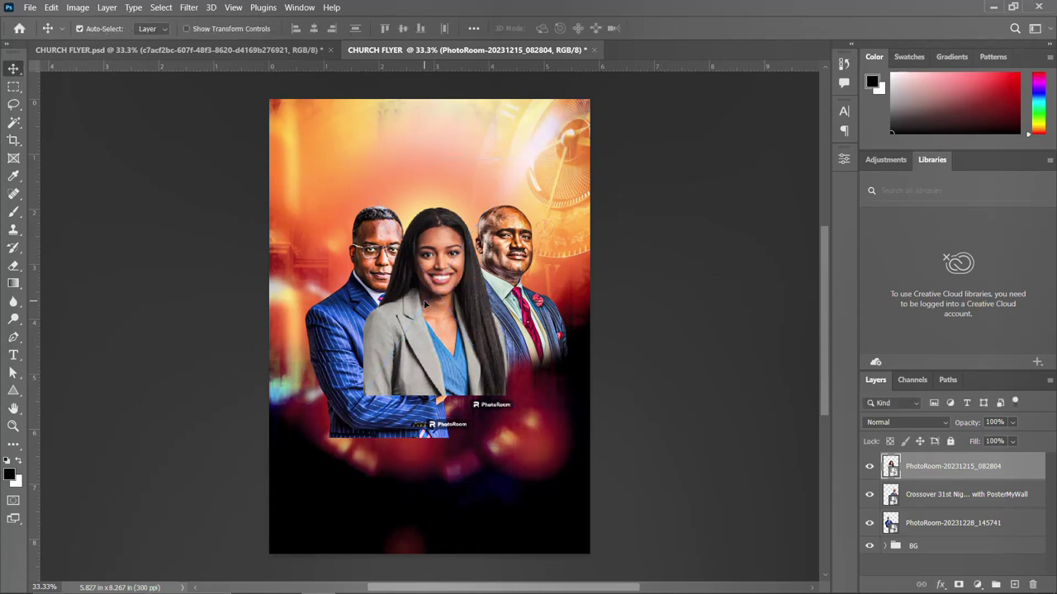
Step: Reorder the portrait layers so the woman sits in front between the two men
left_click_drag(920, 529, 929, 459)
left_click_drag(407, 369, 400, 359)
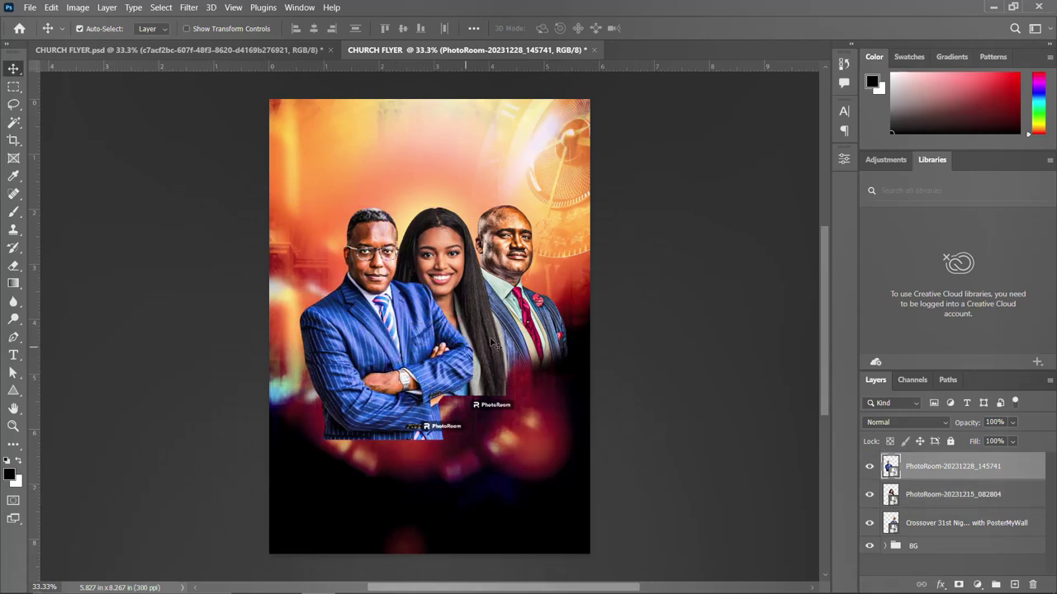
double_click(914, 524)
left_click_drag(947, 535, 949, 487)
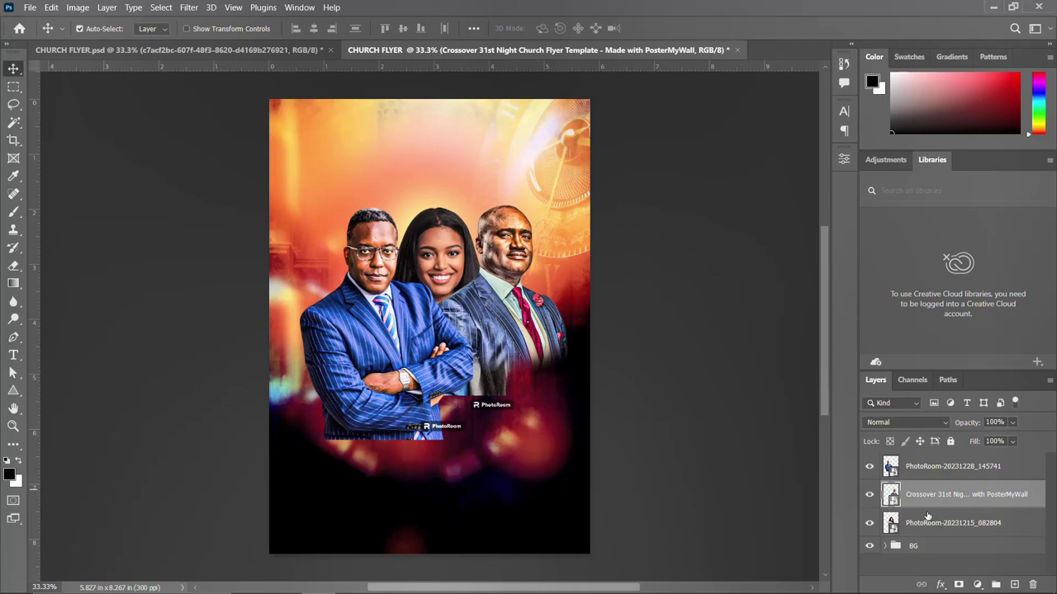
left_click(424, 275)
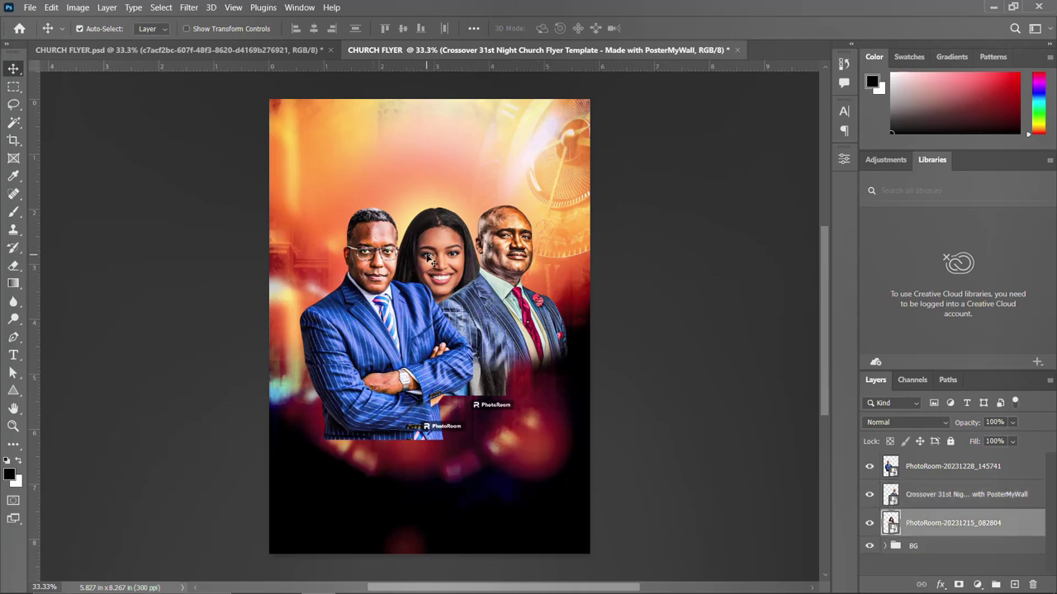
left_click_drag(942, 529, 946, 468)
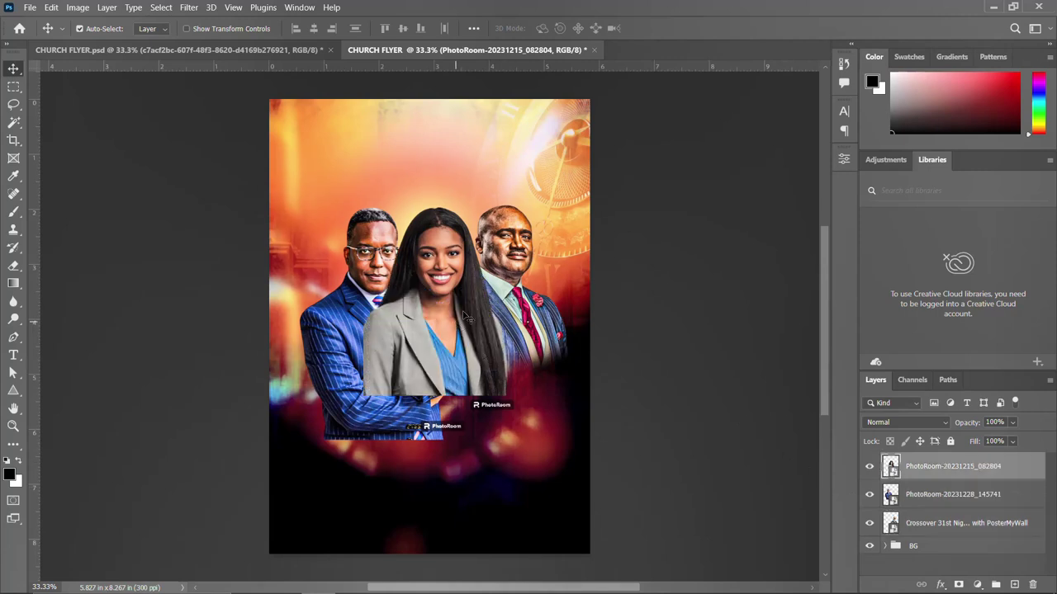
left_click_drag(490, 237, 484, 241)
left_click(383, 259)
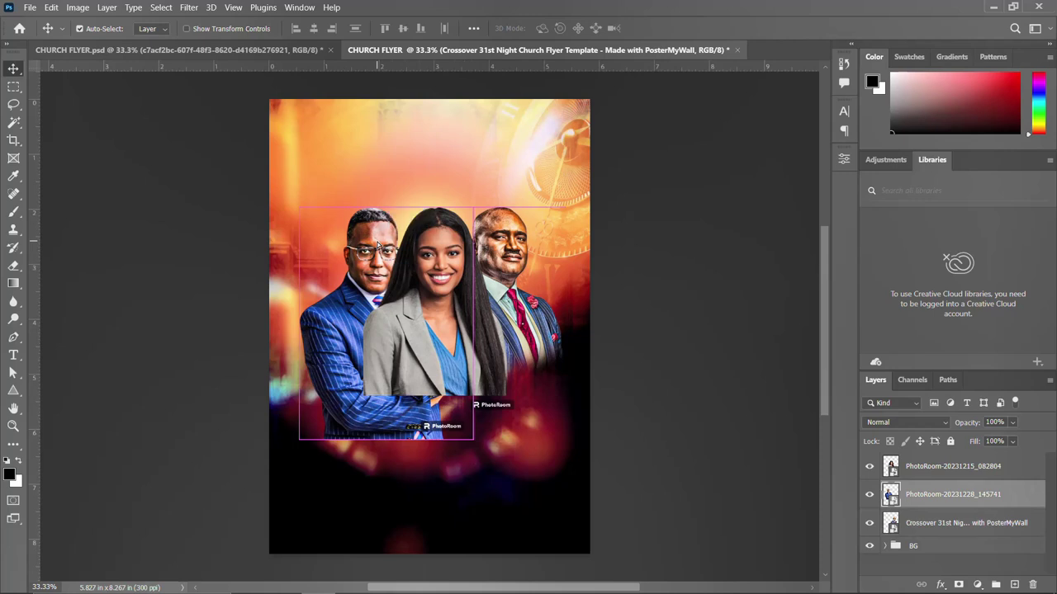
left_click(935, 466)
Step: Group the three portraits as Group 1 and add a white layer mask
left_click(935, 525, "shift")
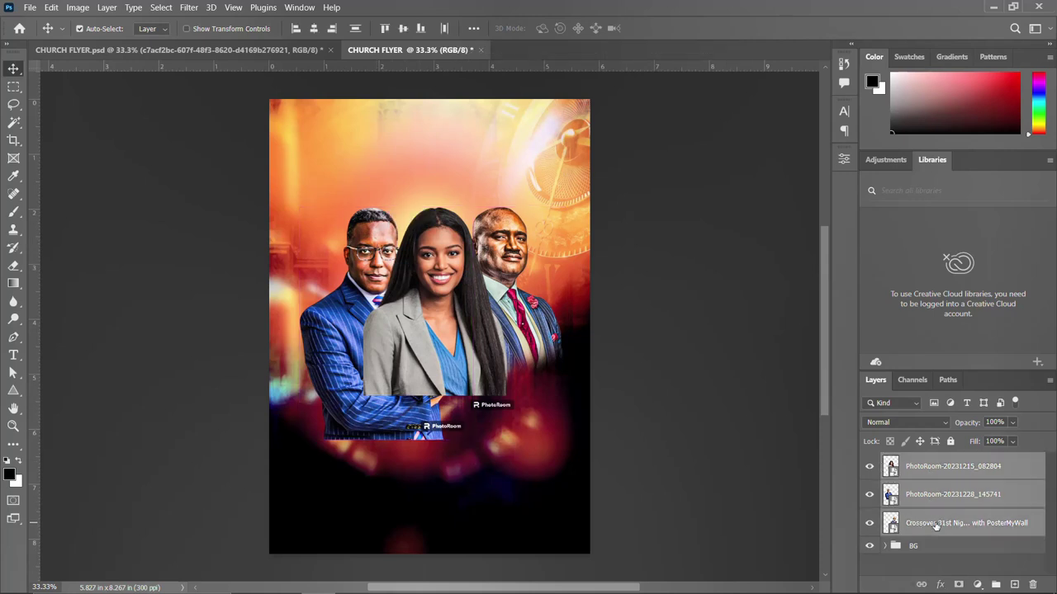
key("ctrl+g")
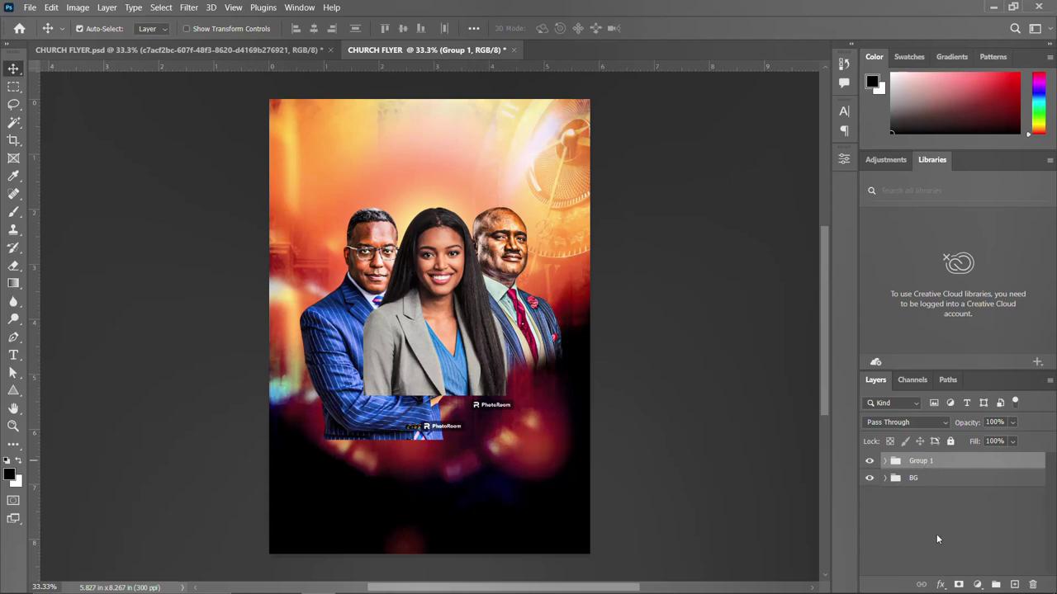
left_click(977, 585)
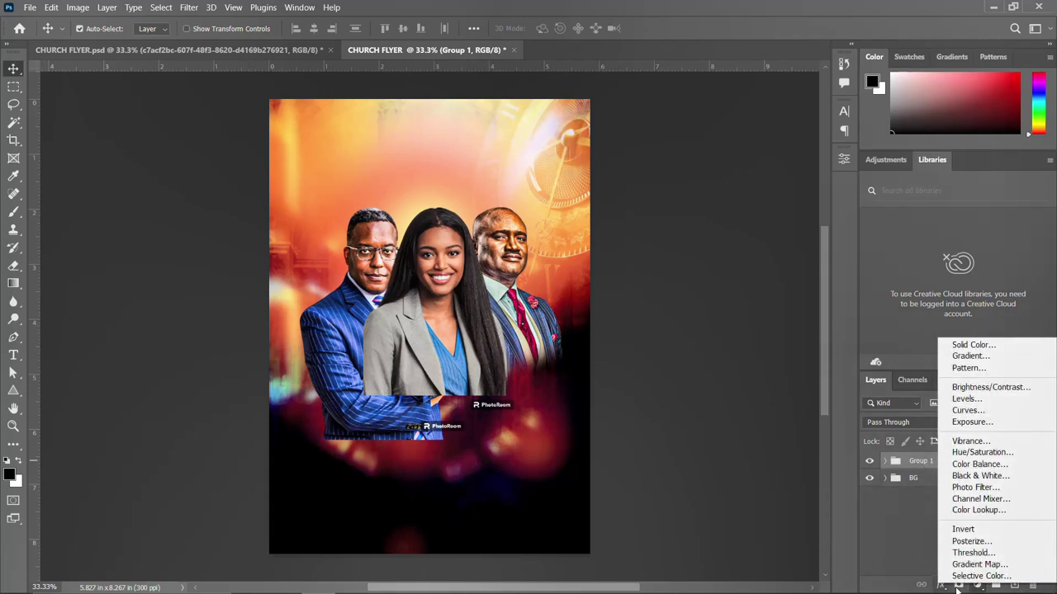
left_click(960, 583)
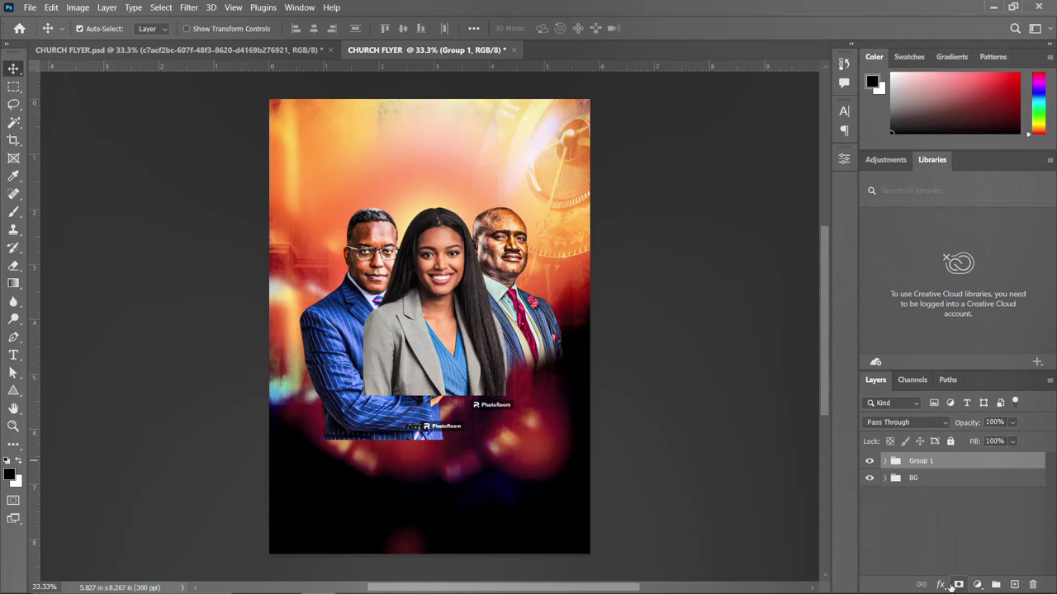
left_click(958, 585)
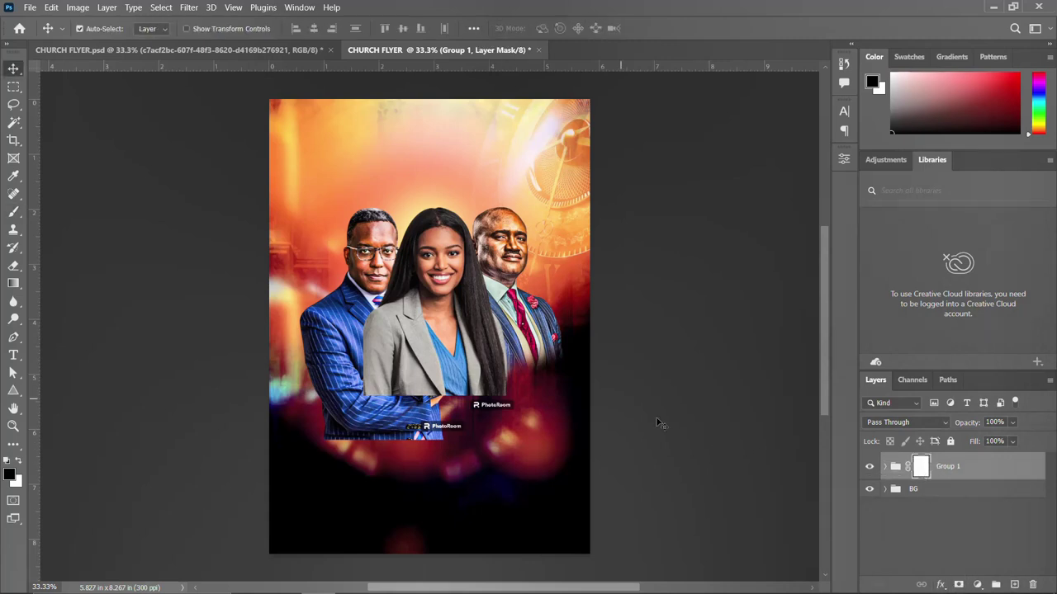
Step: Paint black with a large soft brush on the mask over the people's lower bodies
mouse_move(588, 586)
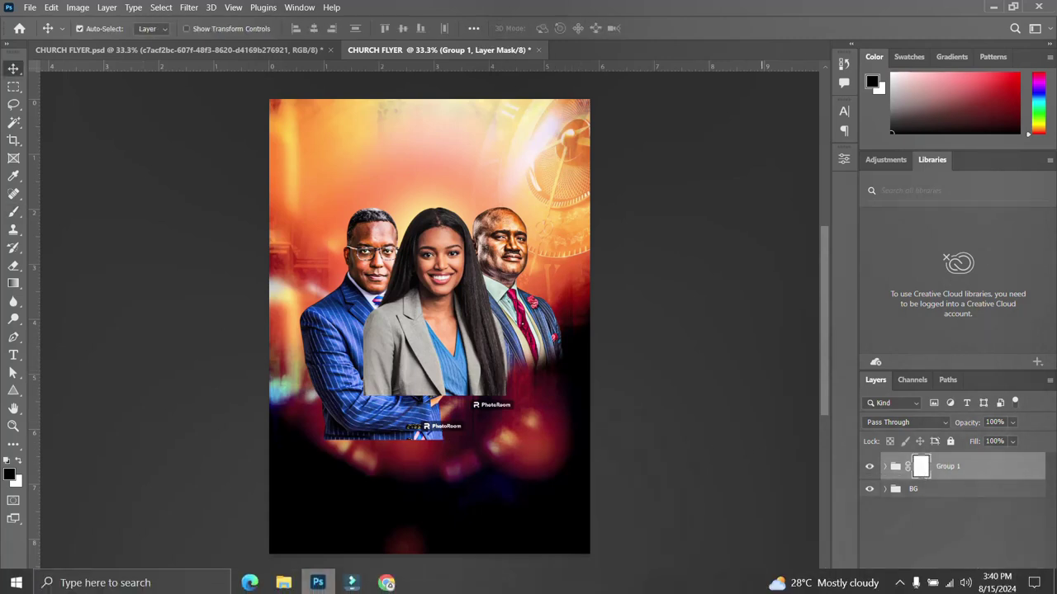
key("b")
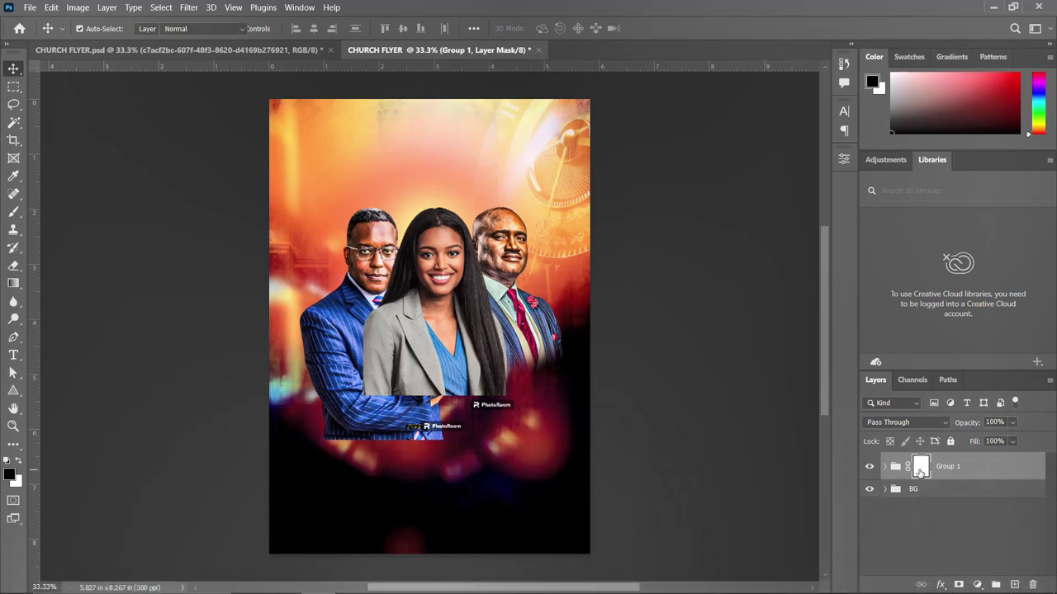
mouse_move(520, 355)
left_mouse_down()
mouse_move(561, 384)
mouse_move(569, 337)
mouse_move(342, 401)
mouse_move(305, 401)
left_mouse_up()
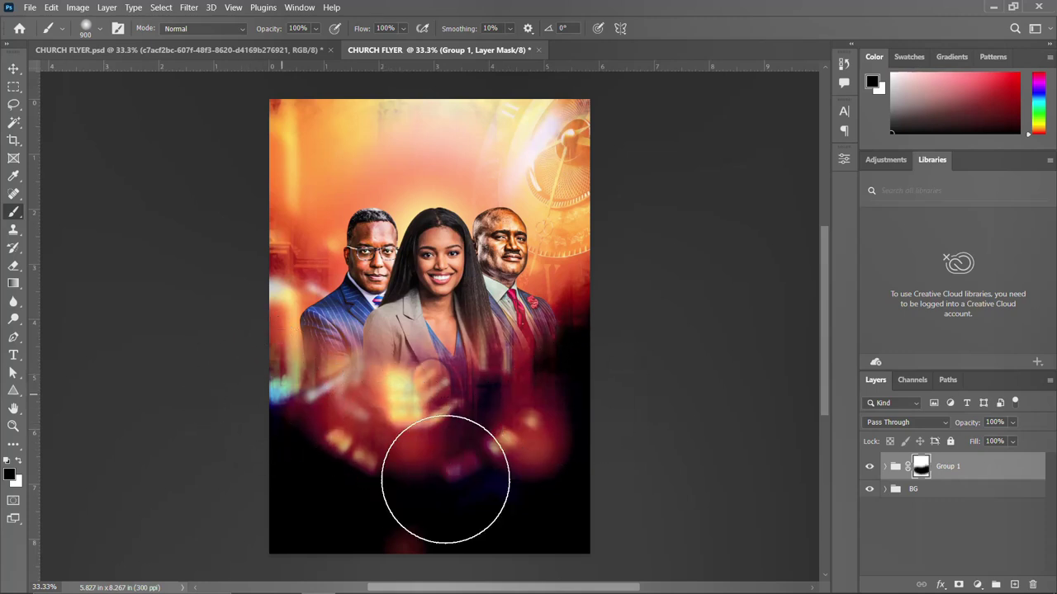
left_click(13, 68)
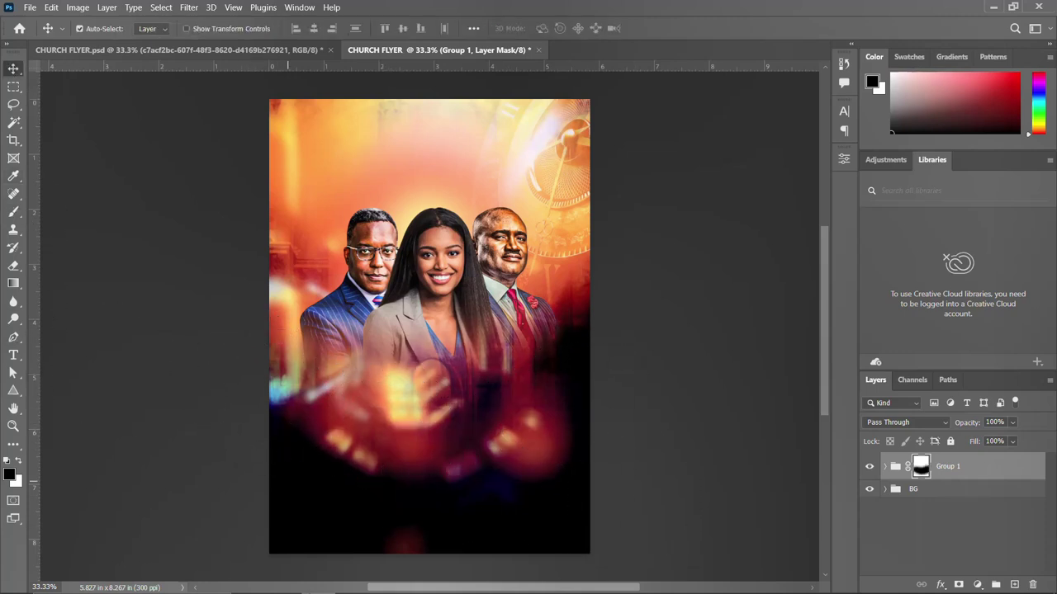
Step: Place the flare image as a narrow vertical streak over the people on the right
mouse_move(283, 581)
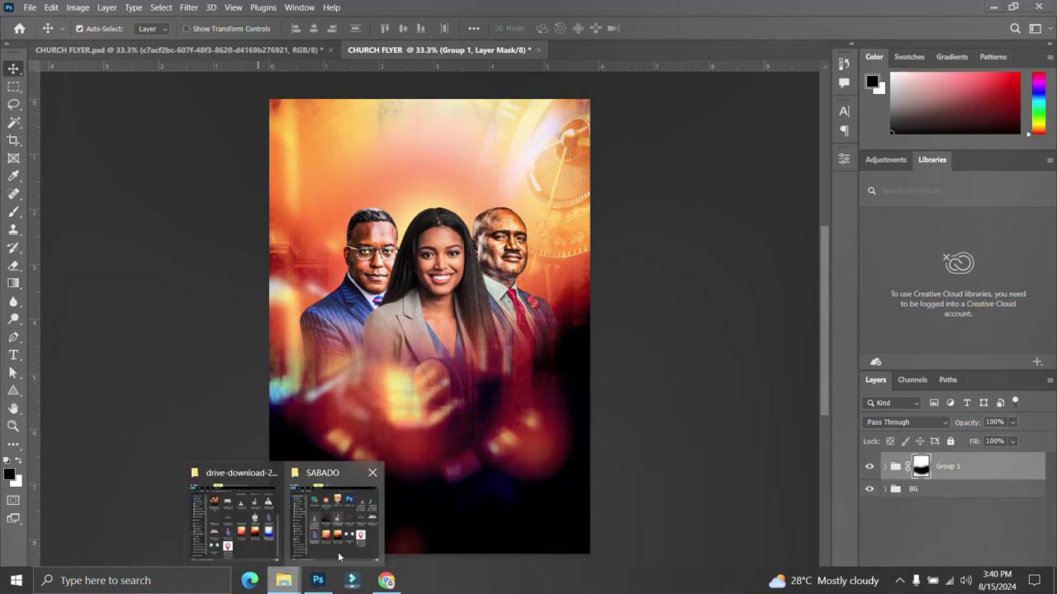
left_click(330, 516)
left_click_drag(653, 155, 339, 394)
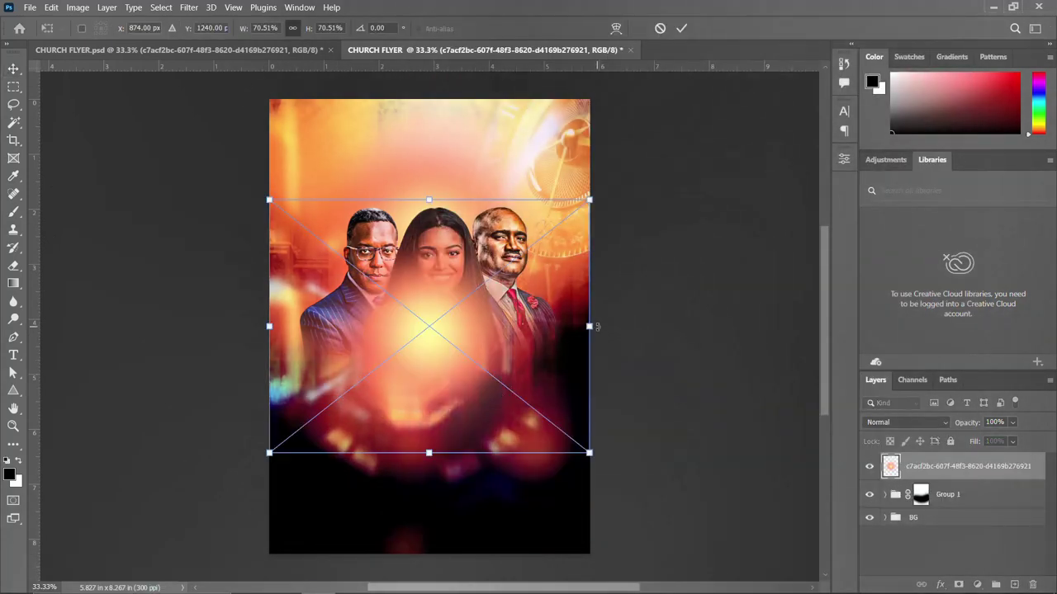
left_click_drag(429, 199, 376, 359)
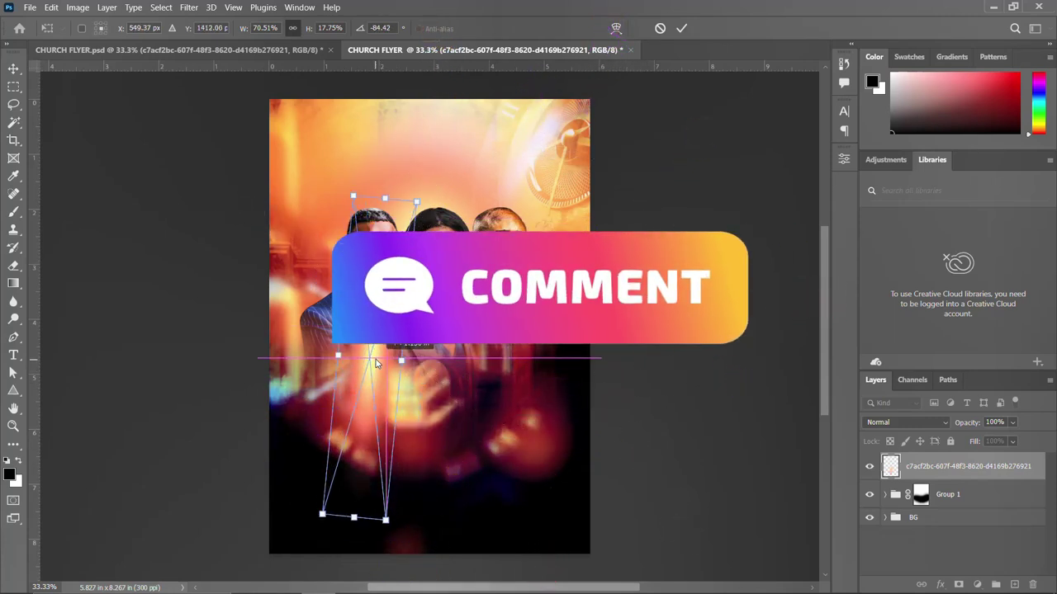
key("Return")
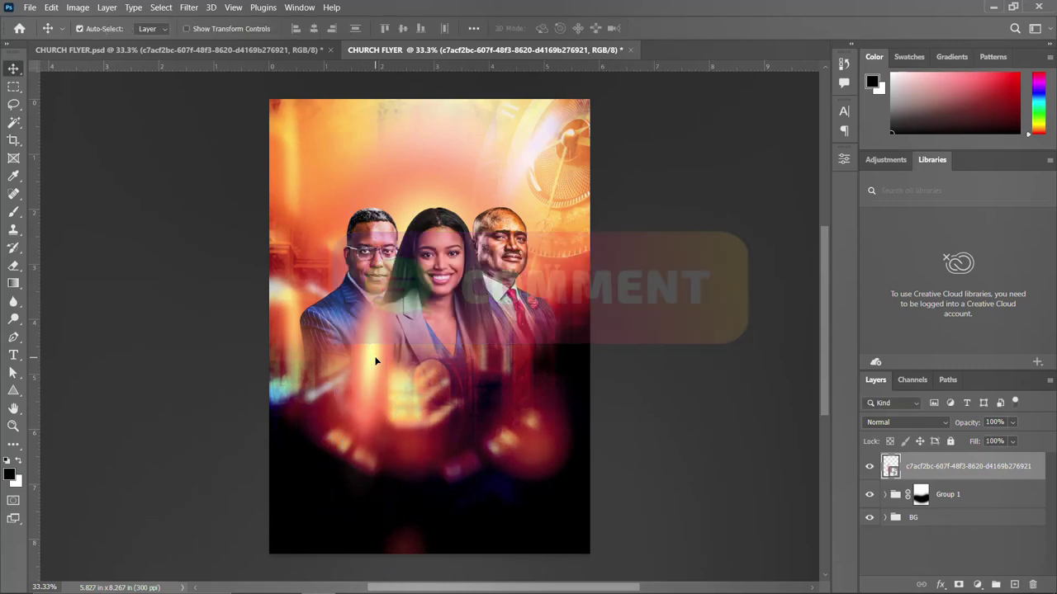
left_click_drag(375, 361, 498, 361)
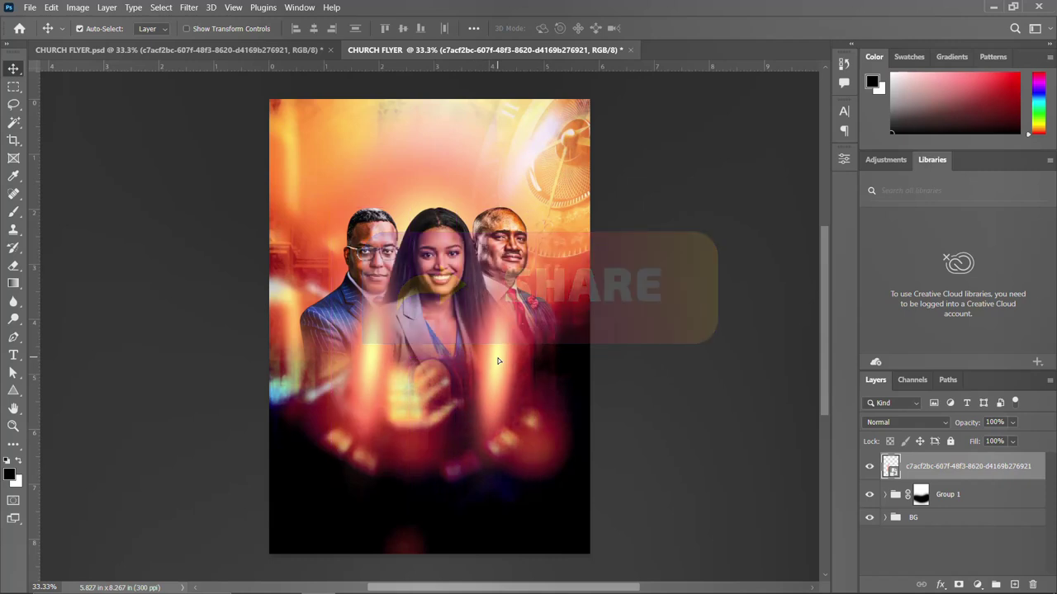
Step: Duplicate the flare streak and group both with Group 1 as IMAGES
key("ctrl+j")
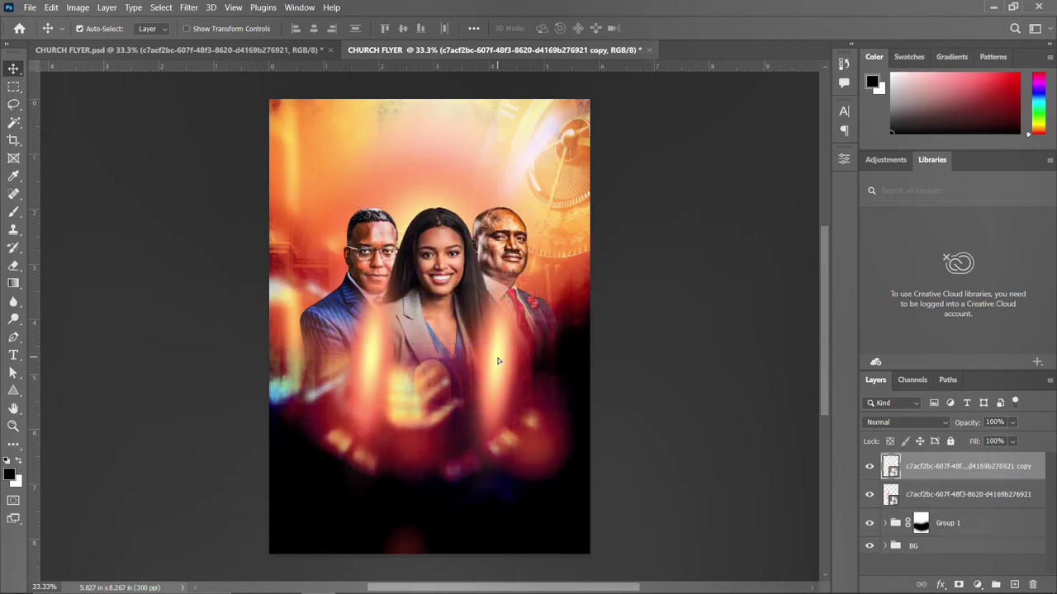
left_click(954, 533, "shift")
key("ctrl+g")
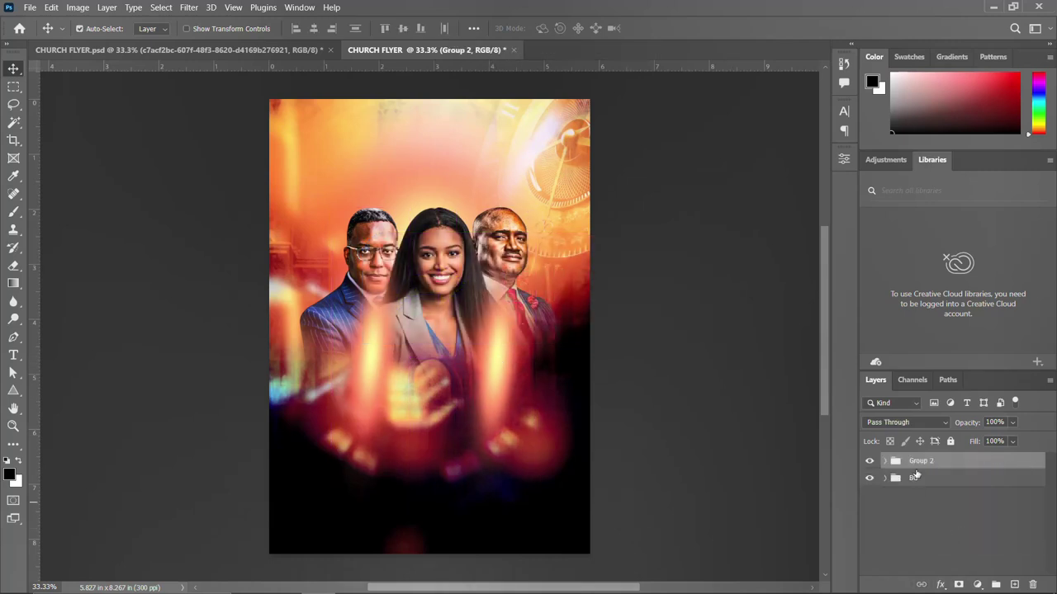
type("IMAGES")
key("Return")
Step: Place the FACEBOOK copy banner at the top of the flyer
left_click(870, 462)
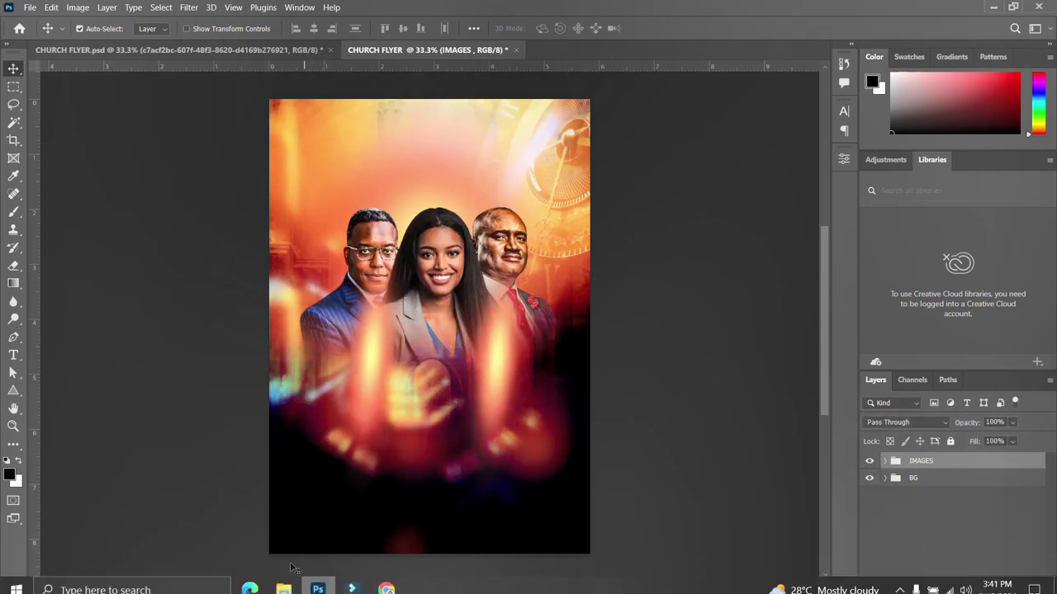
mouse_move(283, 581)
left_click(363, 533)
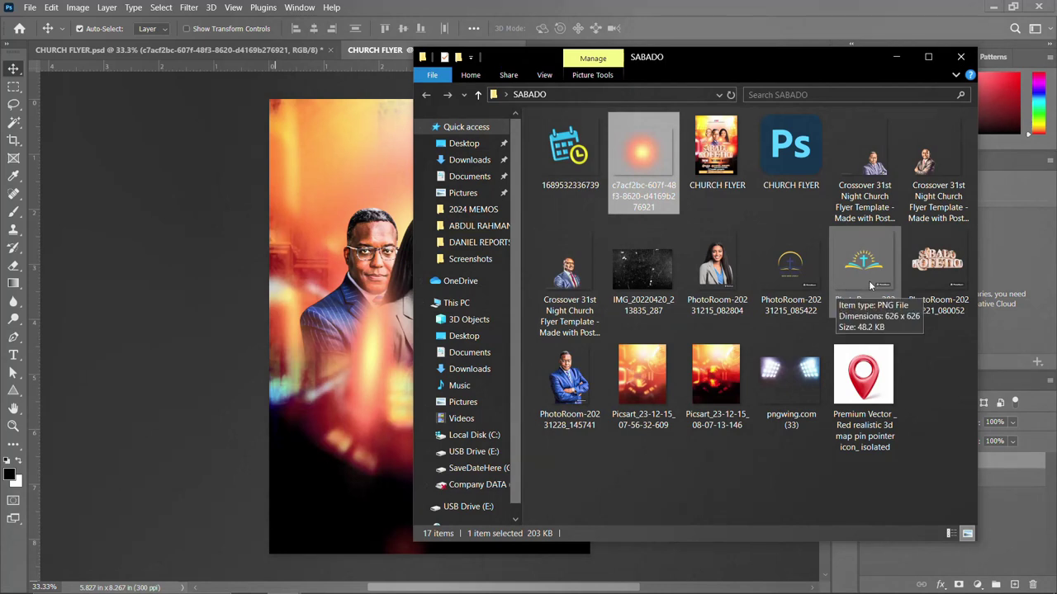
left_click(379, 213)
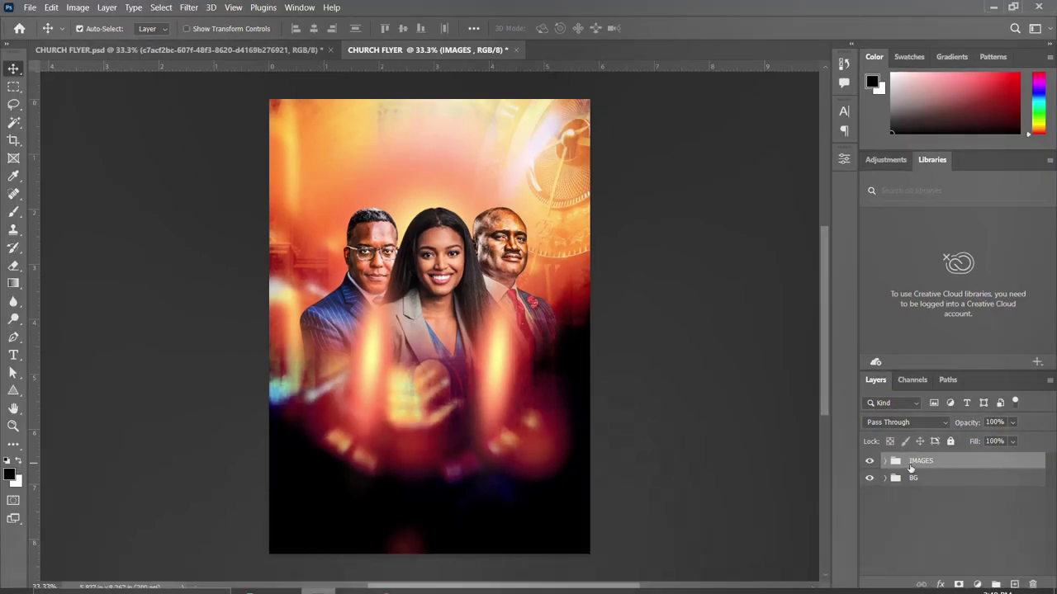
left_click(283, 580)
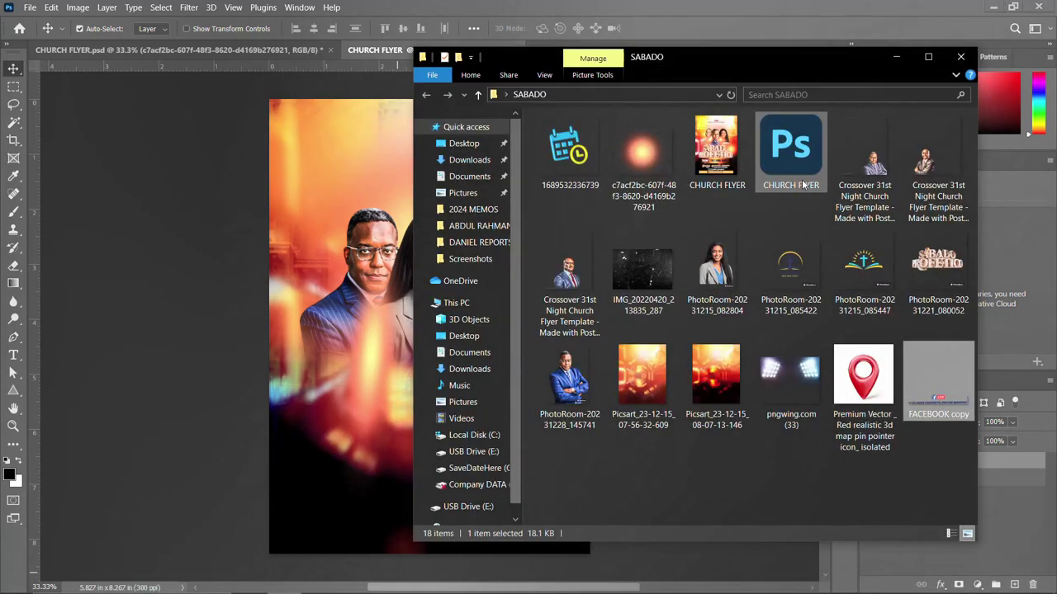
left_click_drag(941, 371, 367, 190)
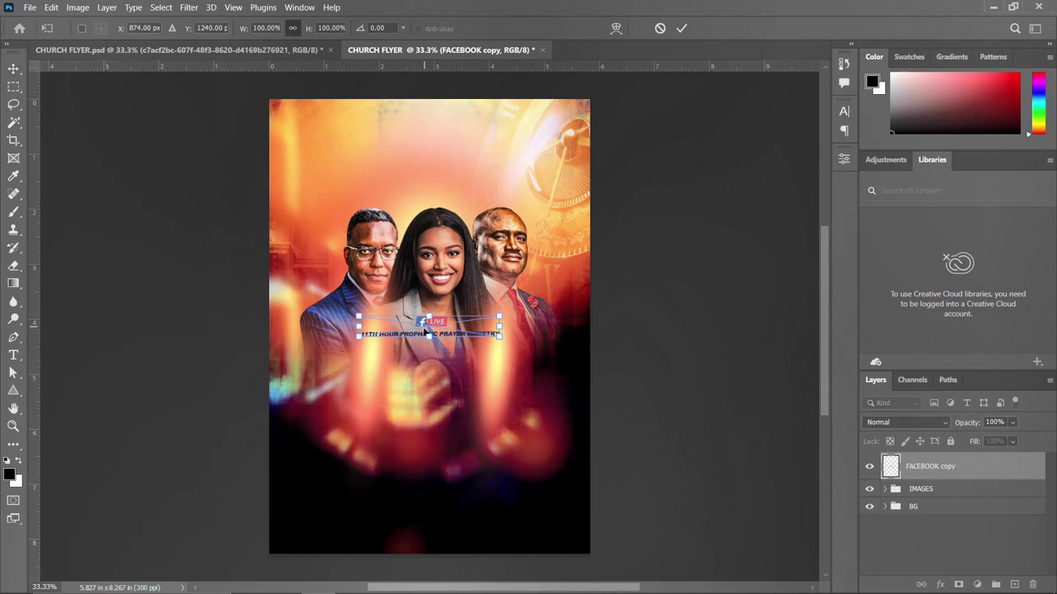
left_click_drag(435, 330, 435, 134)
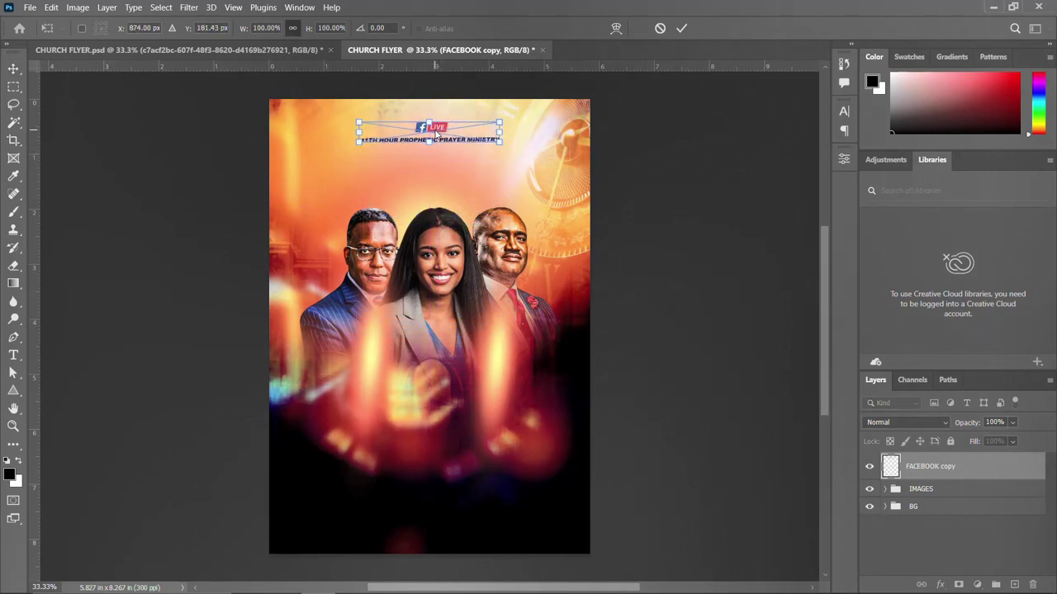
key("Return")
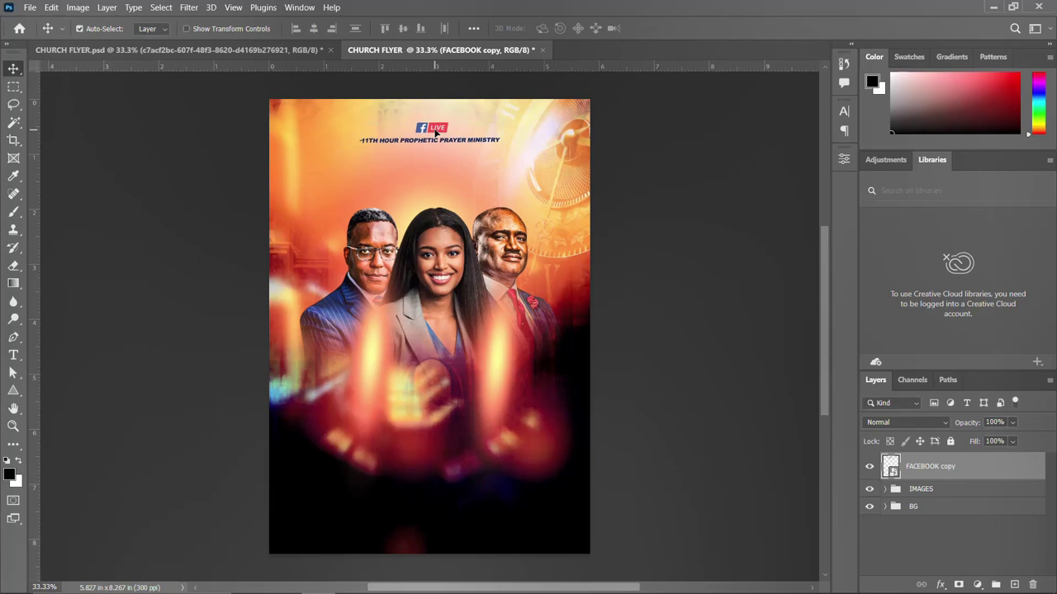
Step: Nudge the banner slightly down and put it in its own group, LOGO
key("shift+Down")
key("shift+Down")
key("shift+Down")
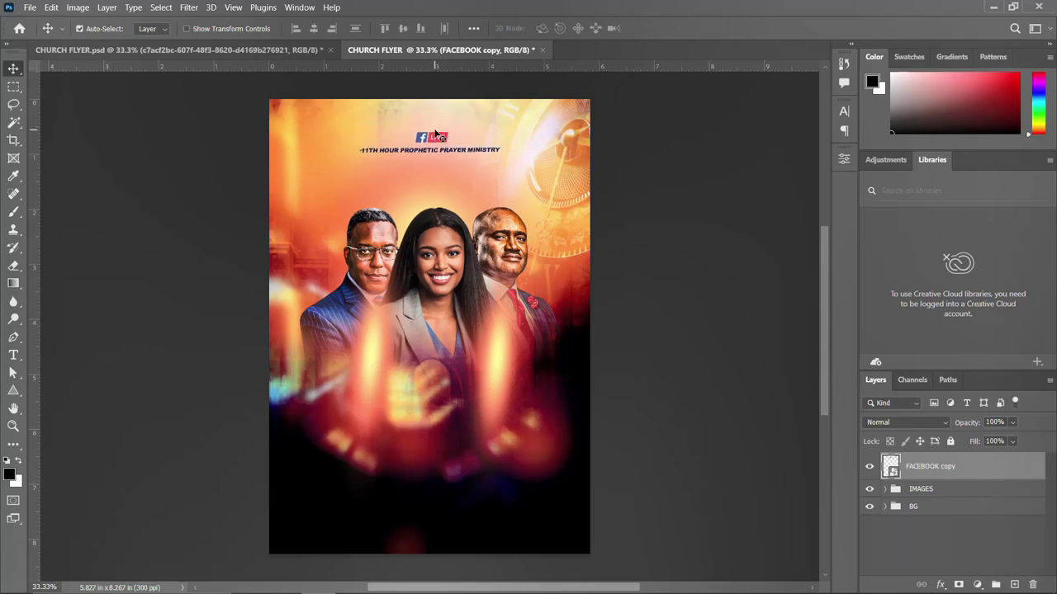
key("ctrl+g")
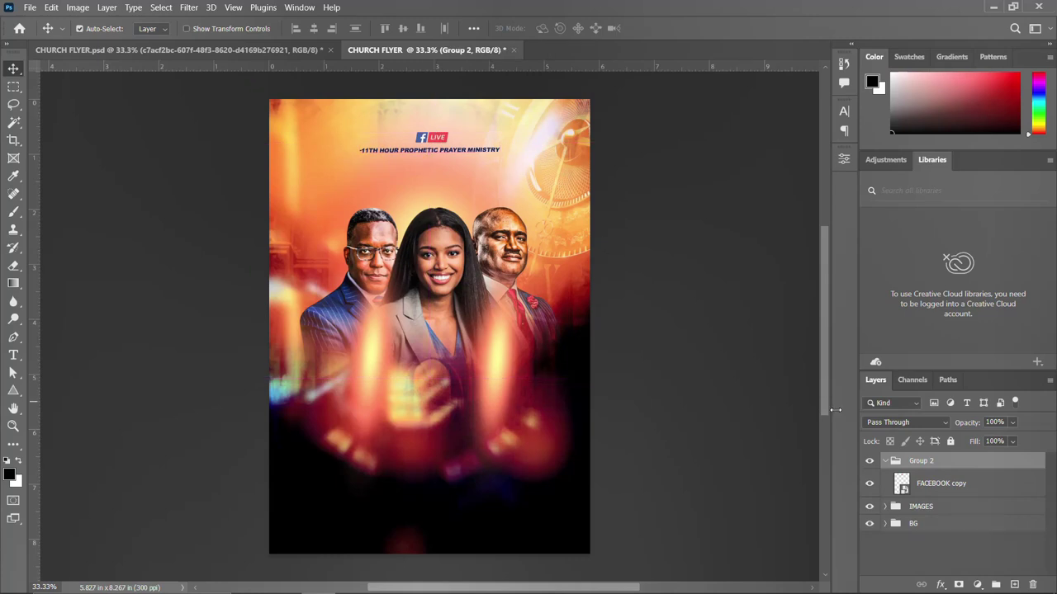
left_click(884, 462)
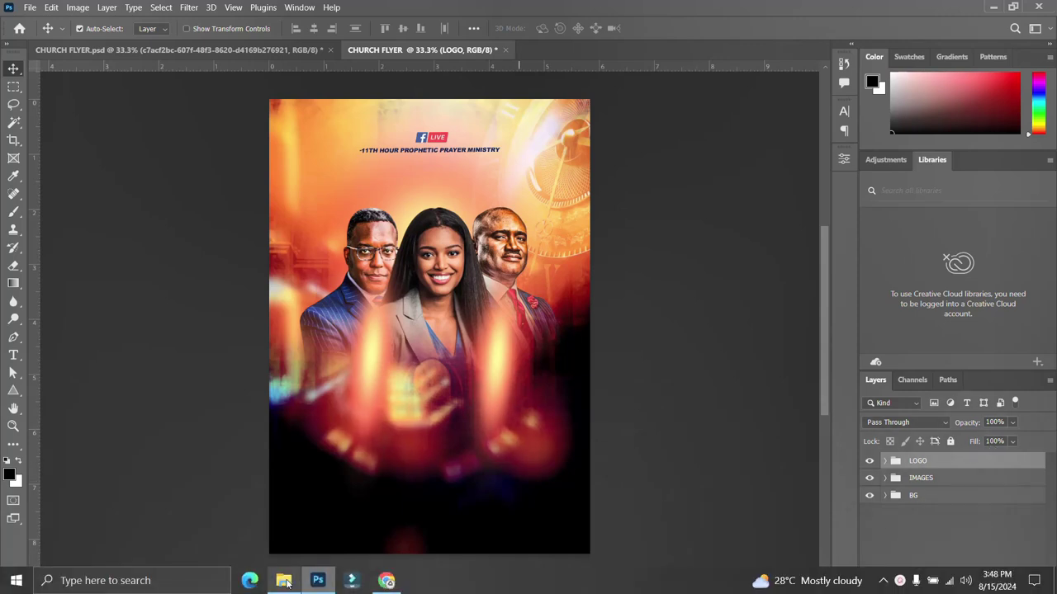
left_click(301, 579)
Step: Place the PhotoRoom-20231221_080052 3D title, slightly shrunk, on the centre guide below the people
left_click(927, 282)
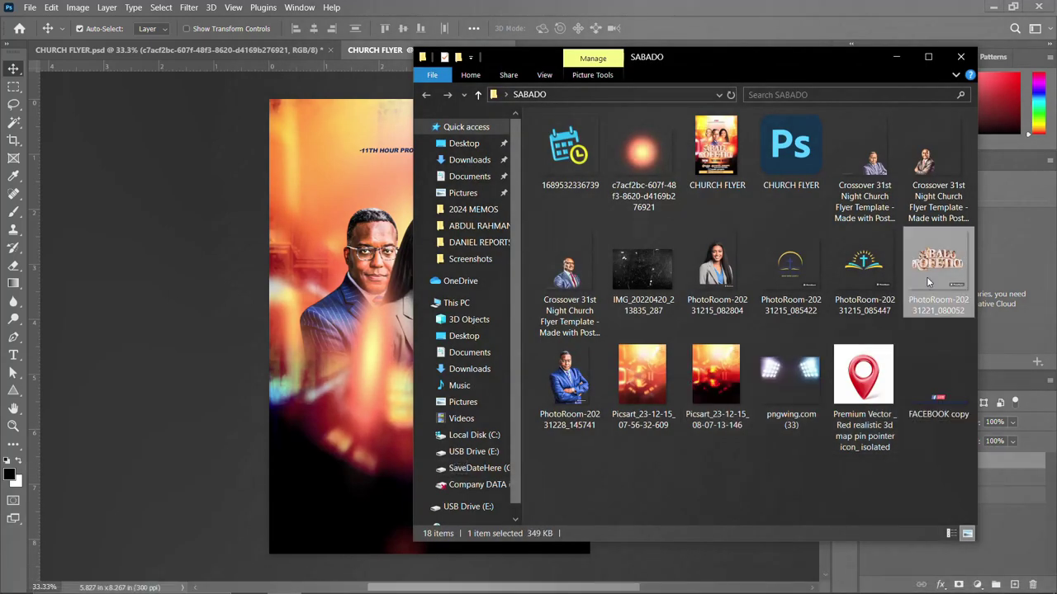
left_click_drag(933, 269, 339, 346)
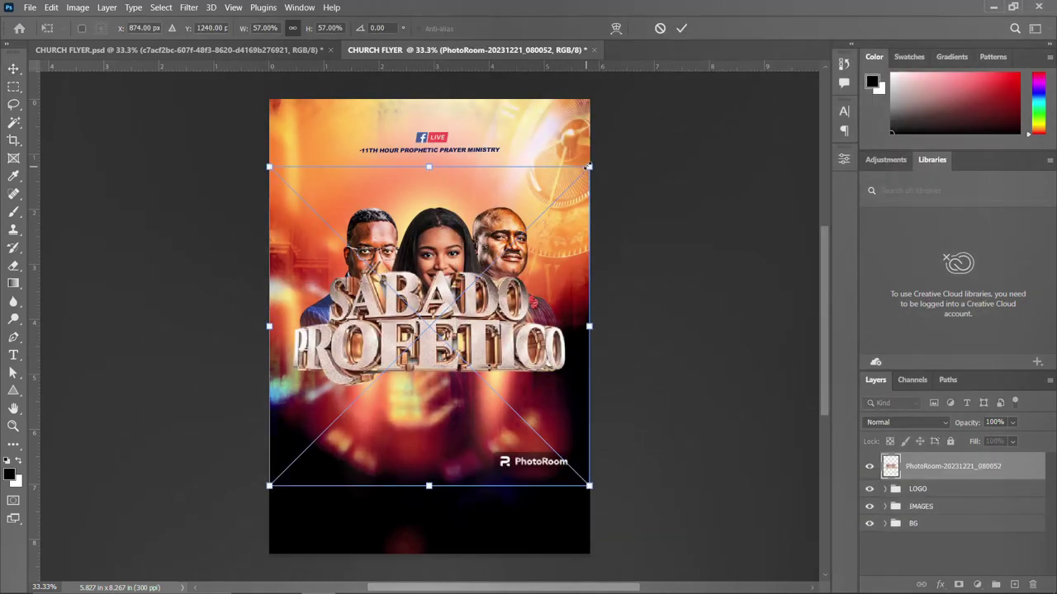
left_click_drag(589, 165, 573, 182)
left_click_drag(446, 291, 451, 373)
key("Return")
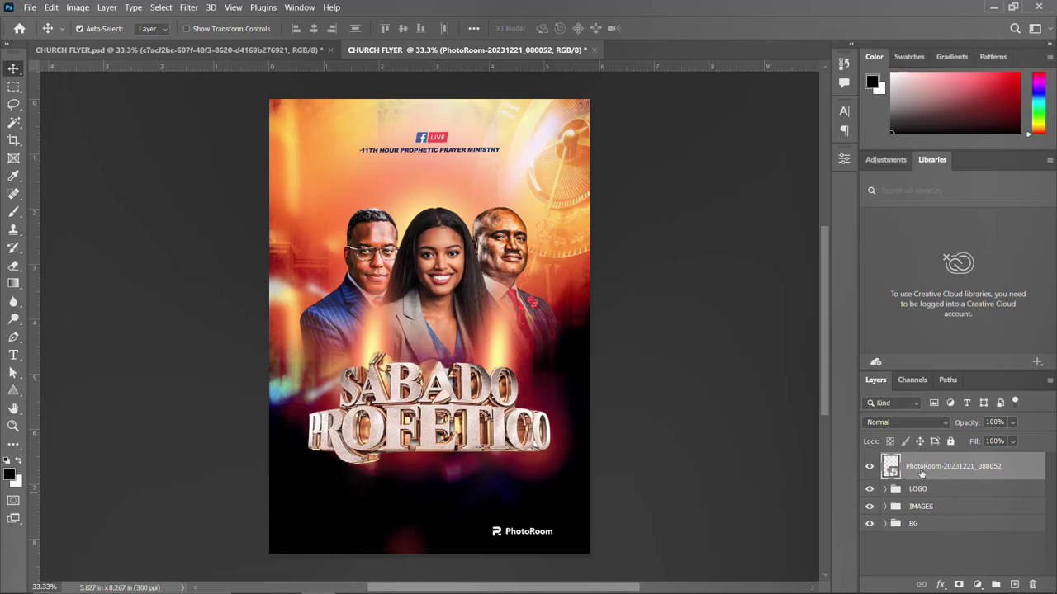
Step: Group the 3D title layer and name the group '3D TEXT'
key("ctrl+g")
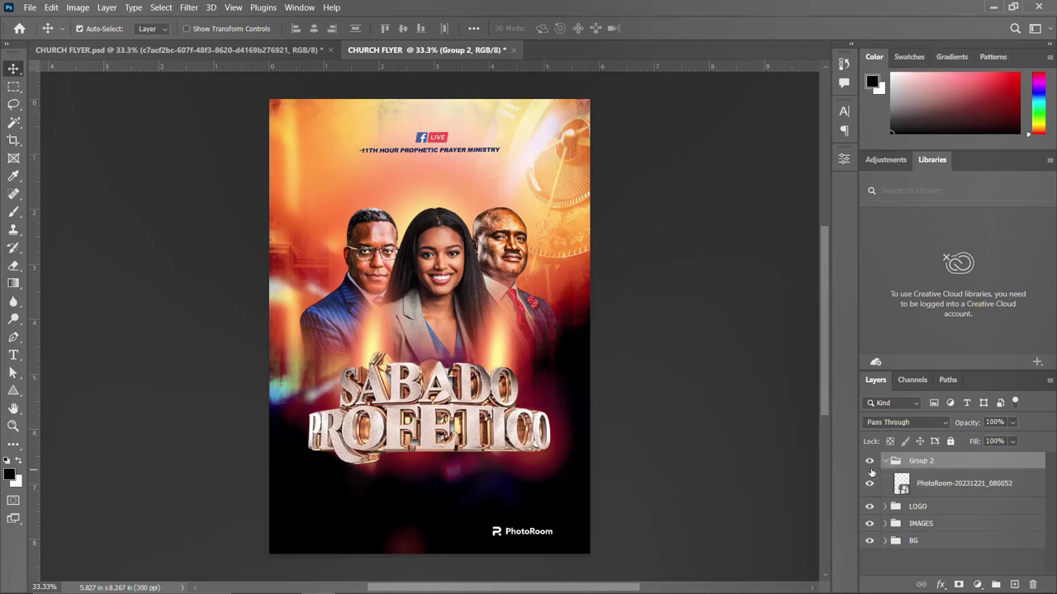
left_click(885, 461)
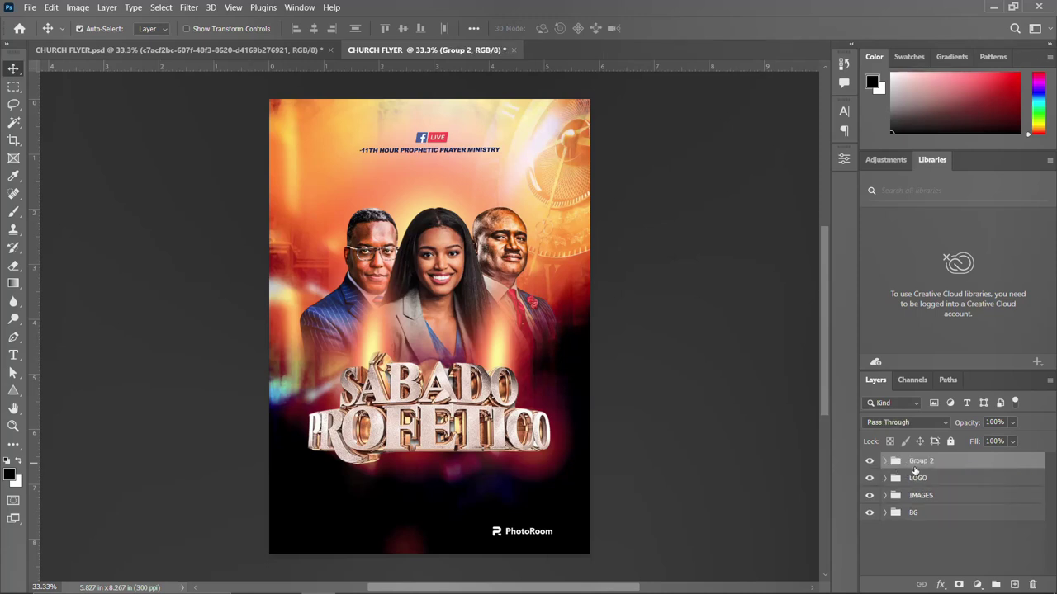
double_click(923, 462)
type("S")
key("Return")
Step: Centre the 3D title horizontally on the canvas and shift it up slightly
key("ctrl+a")
left_click(314, 28)
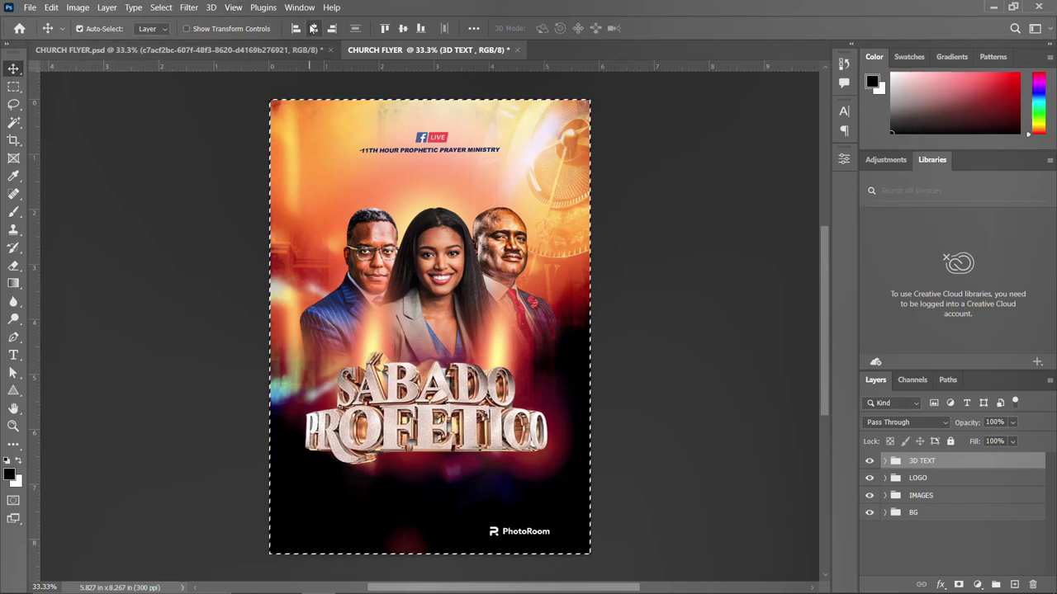
key("ctrl+d")
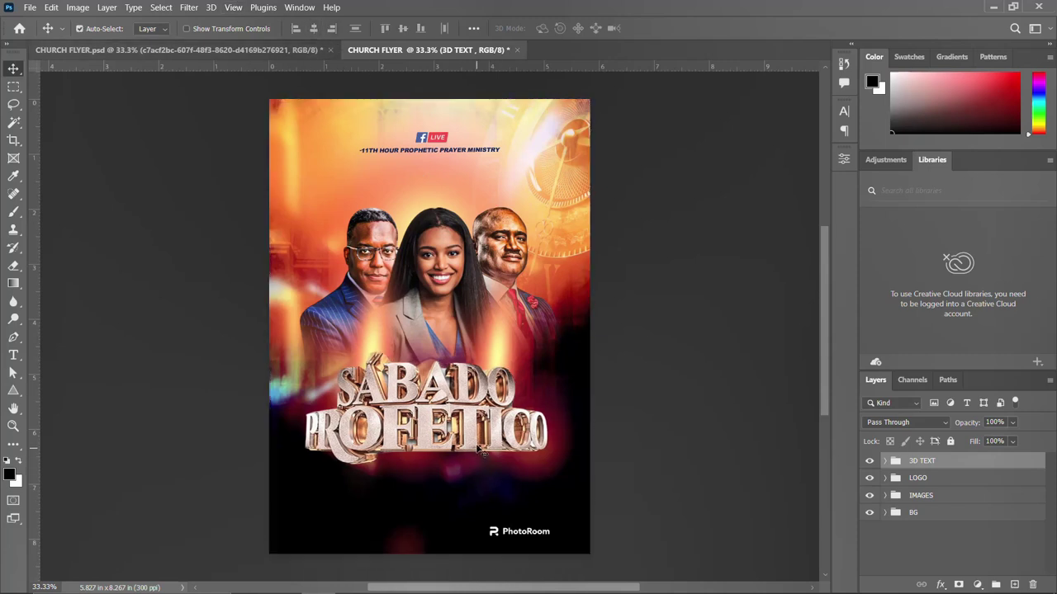
left_click_drag(438, 393, 441, 376)
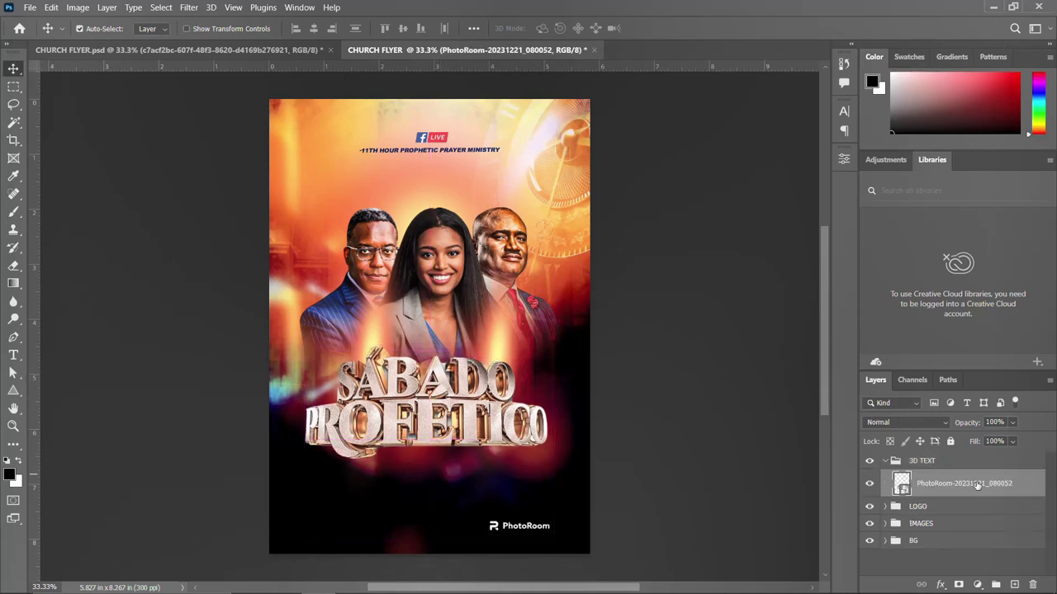
Step: Add a layer mask and paint black over the PhotoRoom watermark
mouse_move(943, 585)
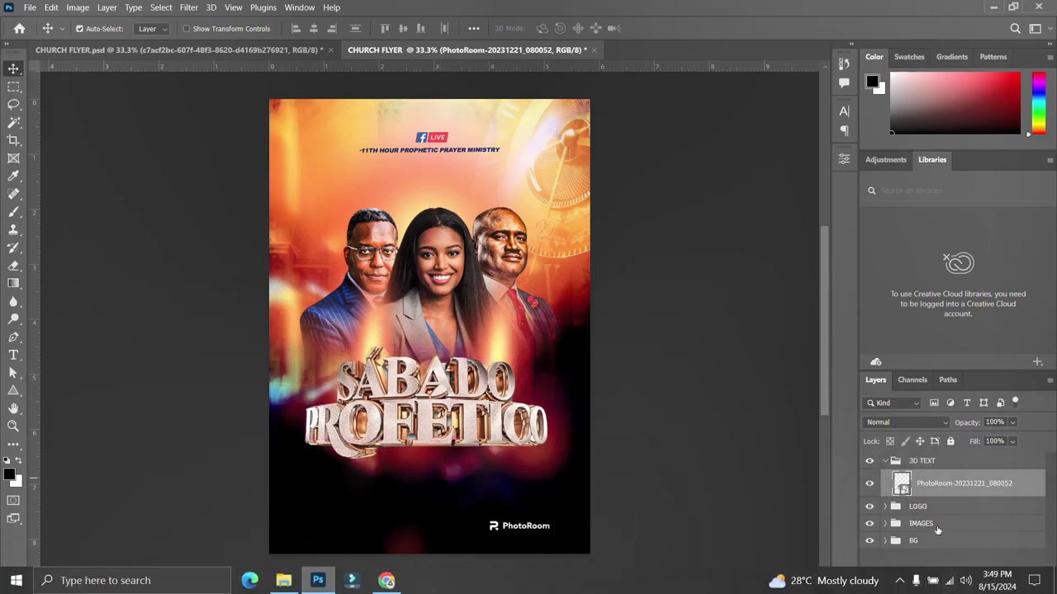
left_click(958, 584)
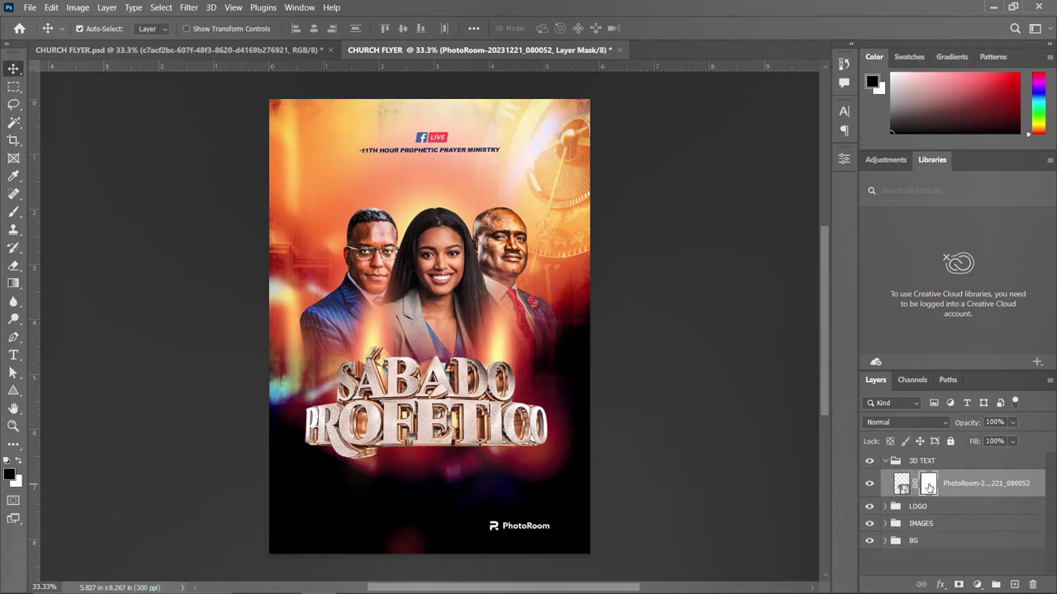
key("b")
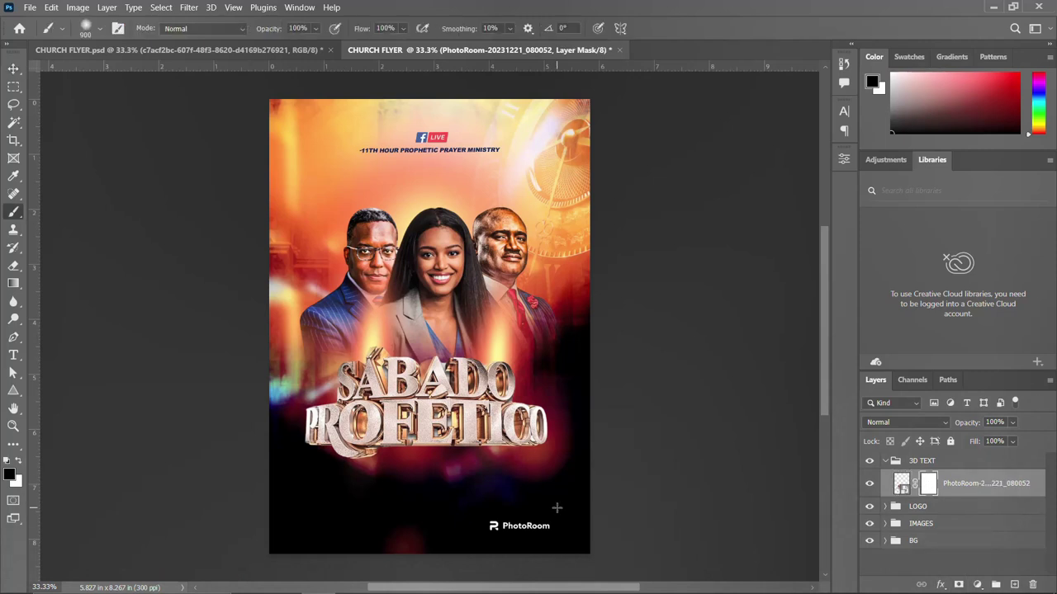
mouse_move(594, 500)
left_mouse_down()
mouse_move(425, 531)
mouse_move(519, 524)
left_mouse_up()
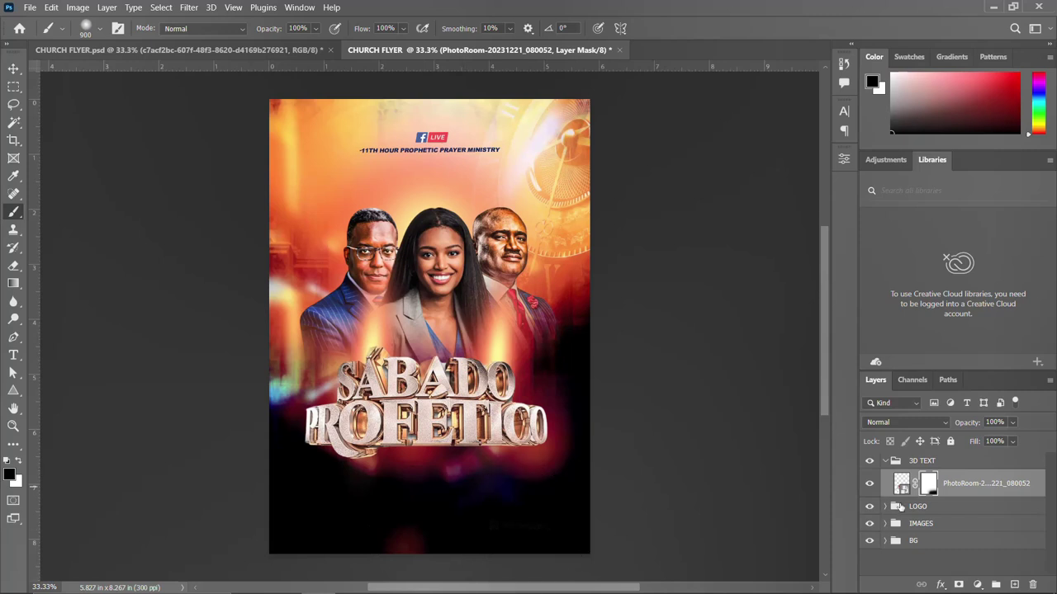
left_click(885, 461)
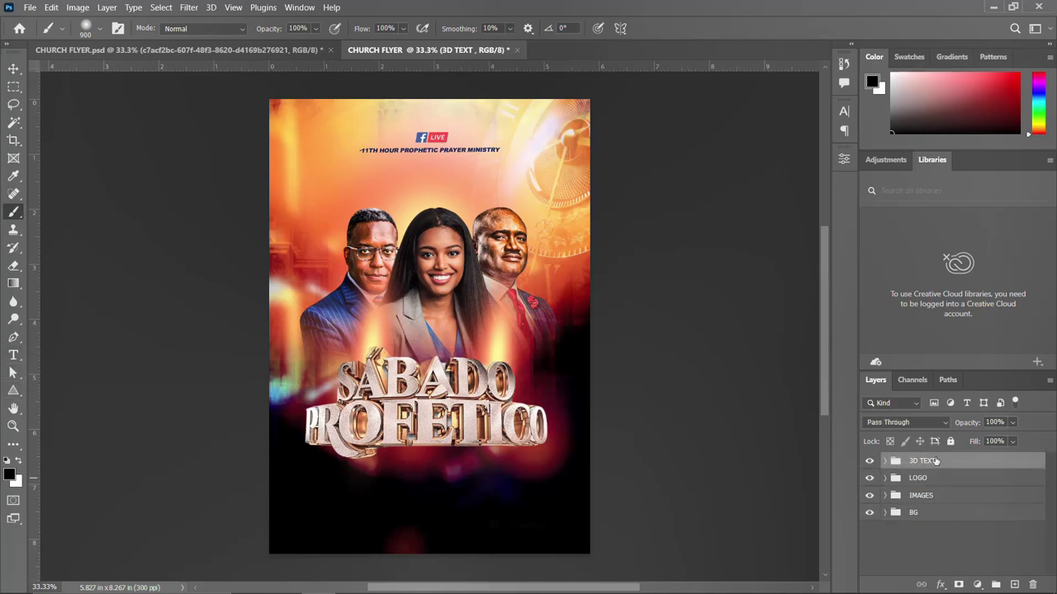
Step: Draw a wide dark red rectangle bar below the title and move it up under it
left_click(13, 391)
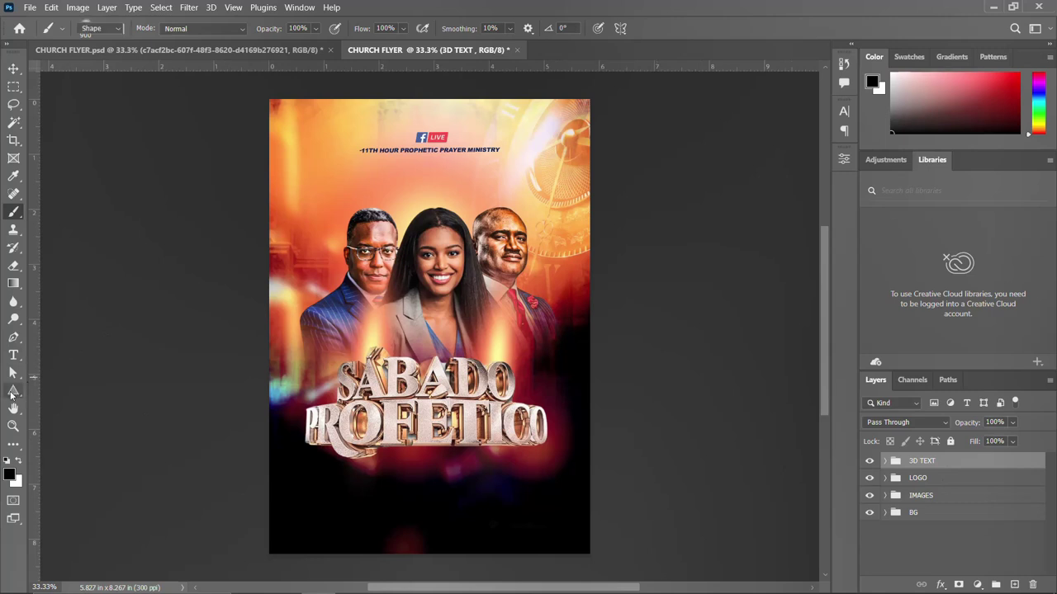
right_click(11, 395)
left_click(71, 389)
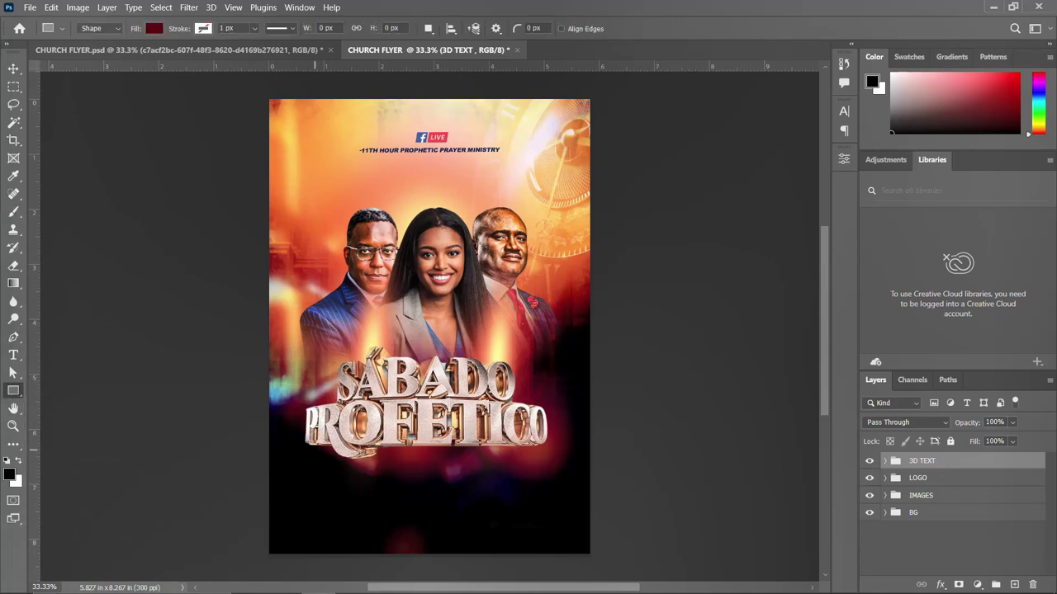
left_click_drag(326, 454, 534, 487)
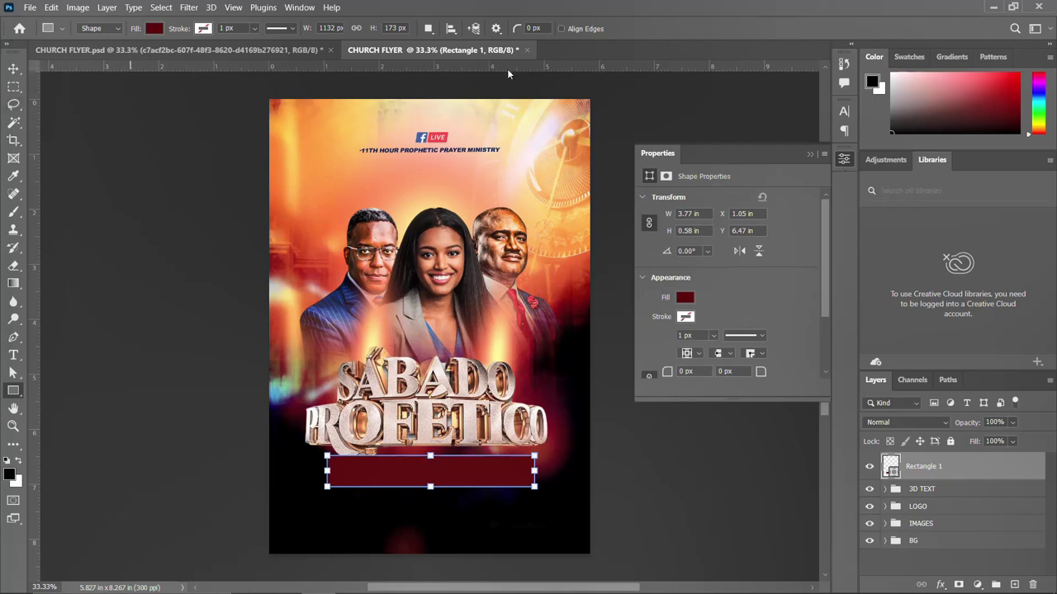
left_click(843, 161)
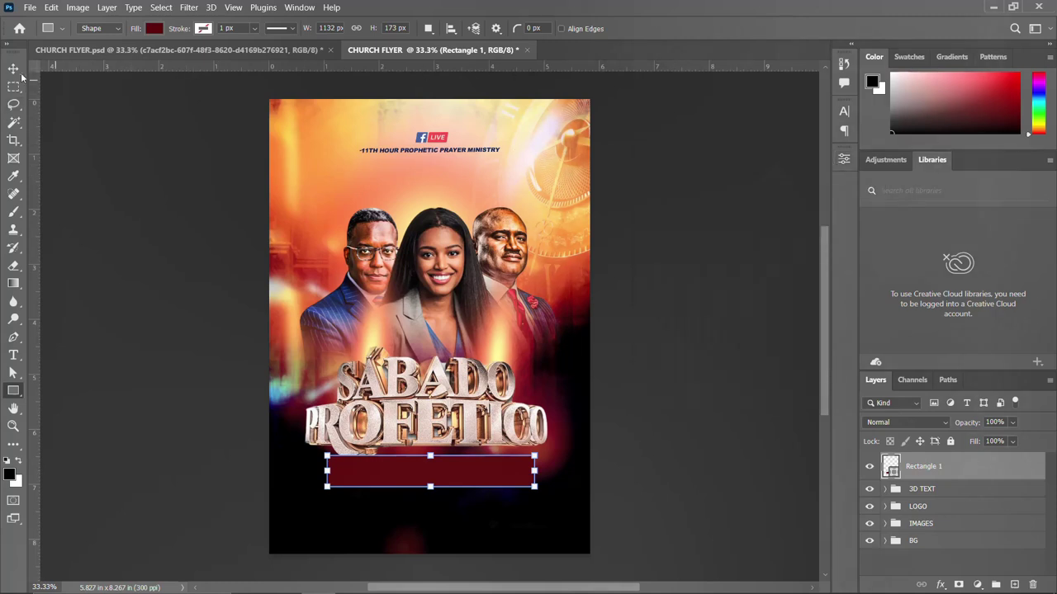
left_click(18, 72)
left_click_drag(407, 467, 408, 454)
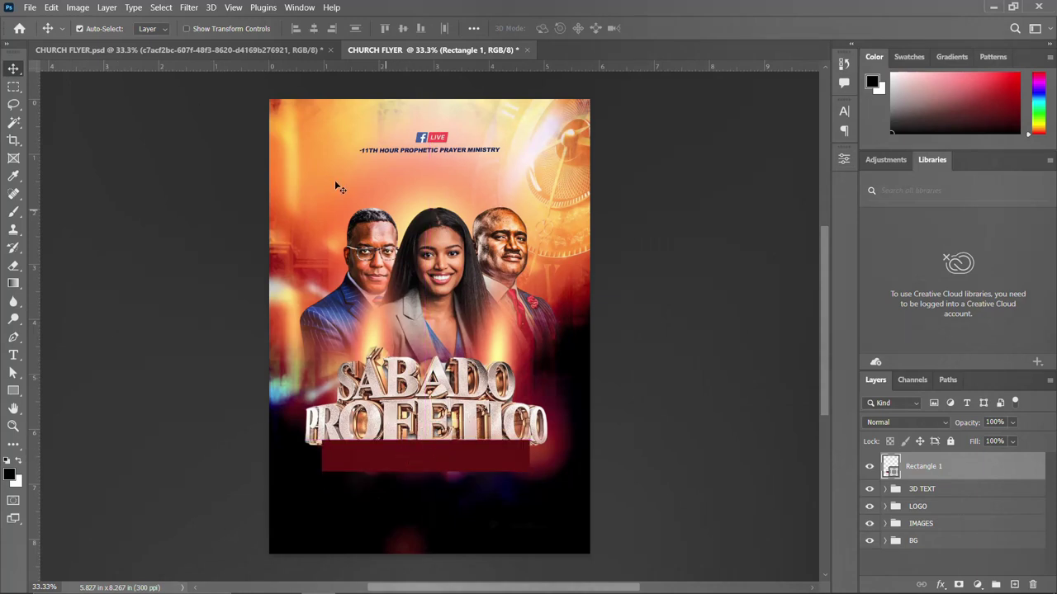
left_click(230, 9)
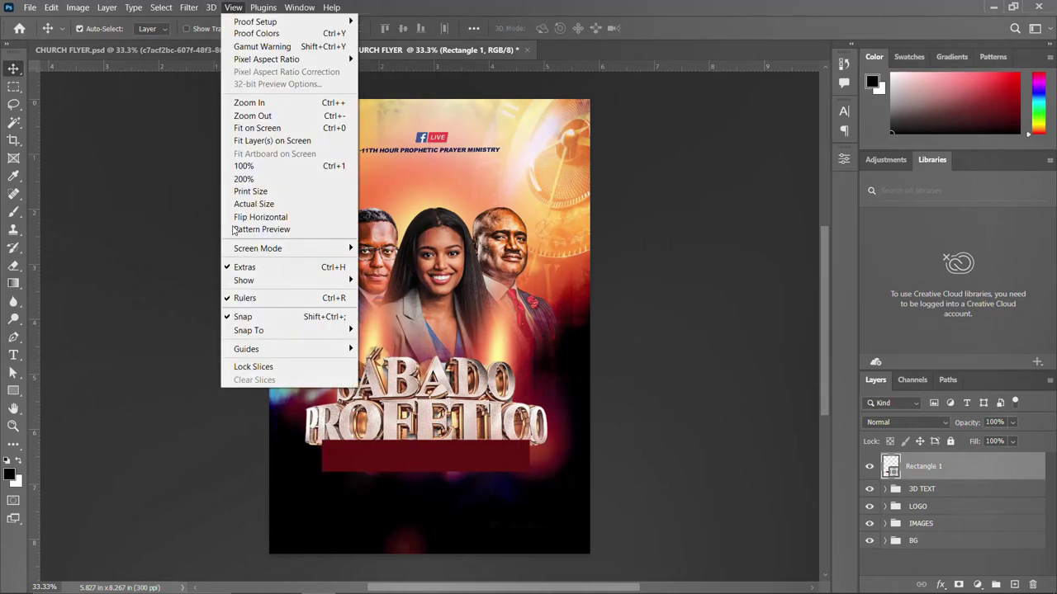
Step: Add a 6-column, 6-row guide layout and nudge the red bar down below PROFETICO
mouse_move(252, 353)
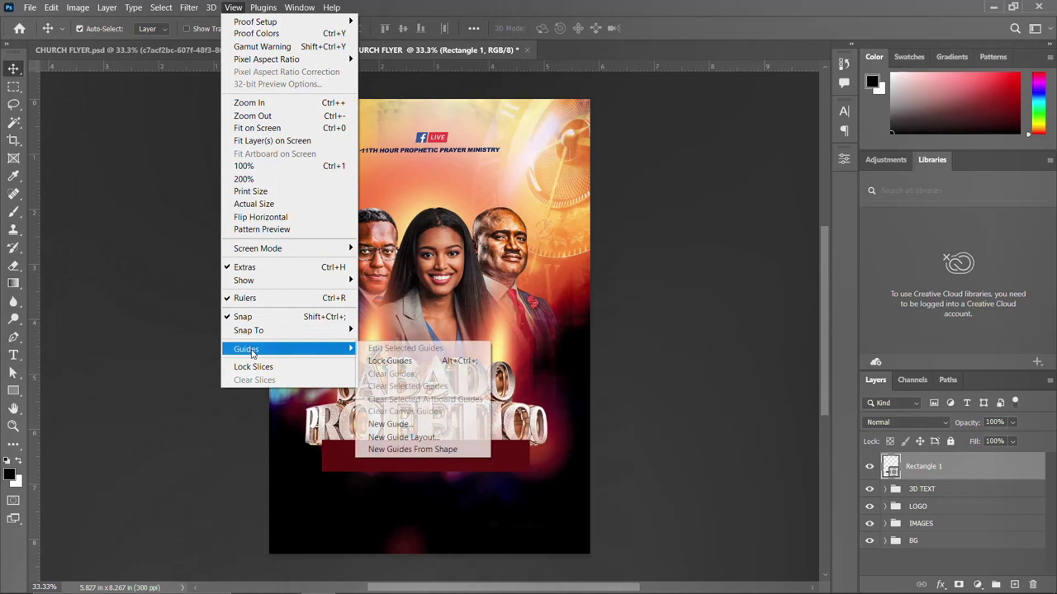
left_click(411, 438)
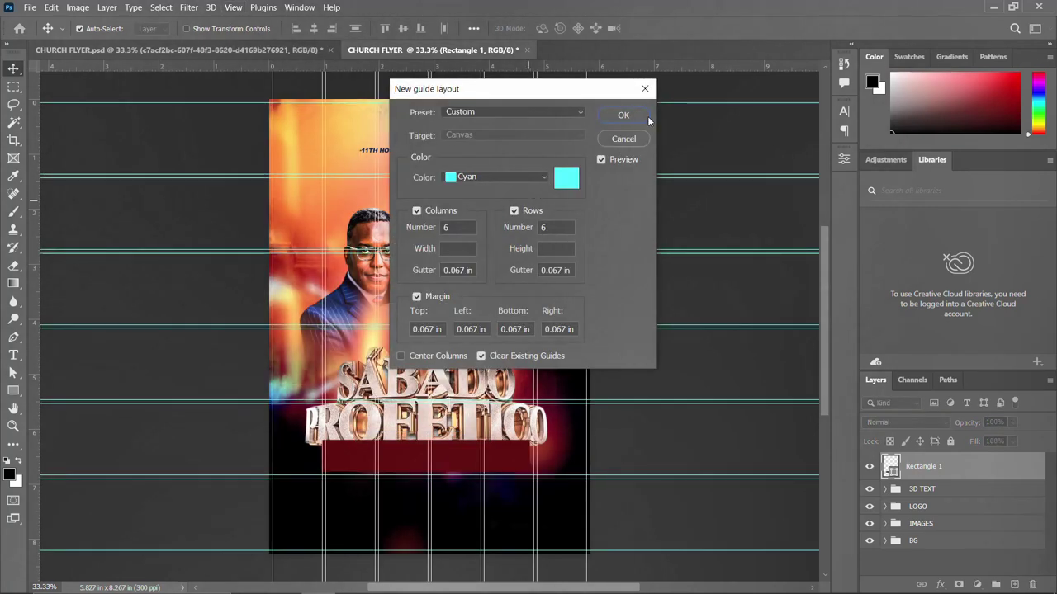
left_click(640, 116)
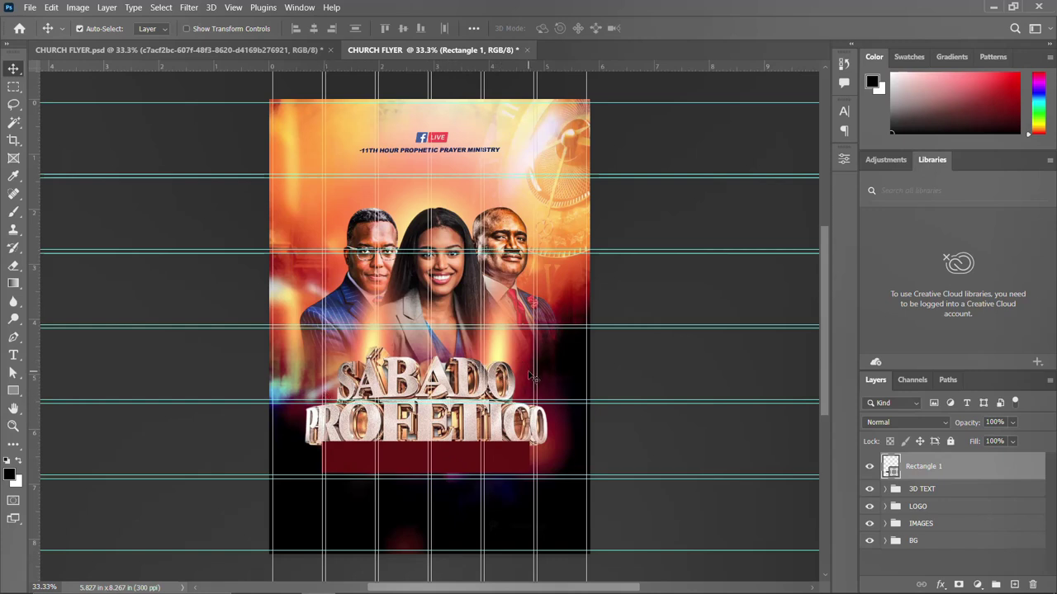
key("Down")
key("Down")
key("Down")
key("Down")
key("Down")
key("Down")
key("Down")
key("Down")
key("Down")
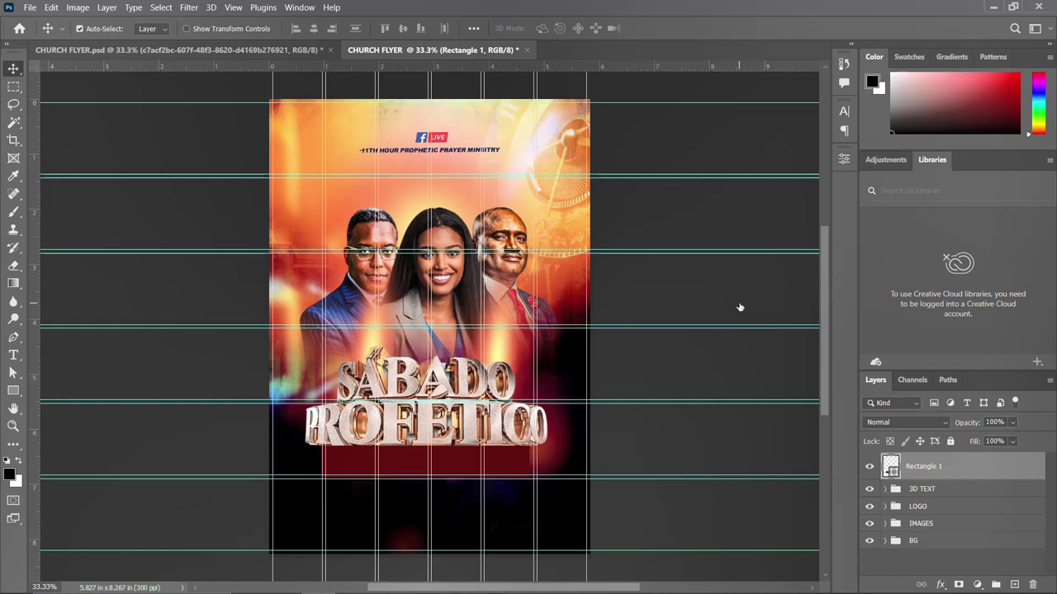
Step: Add a Gradient Overlay to the bar and set the left gradient stop to black 000000
left_click(539, 321)
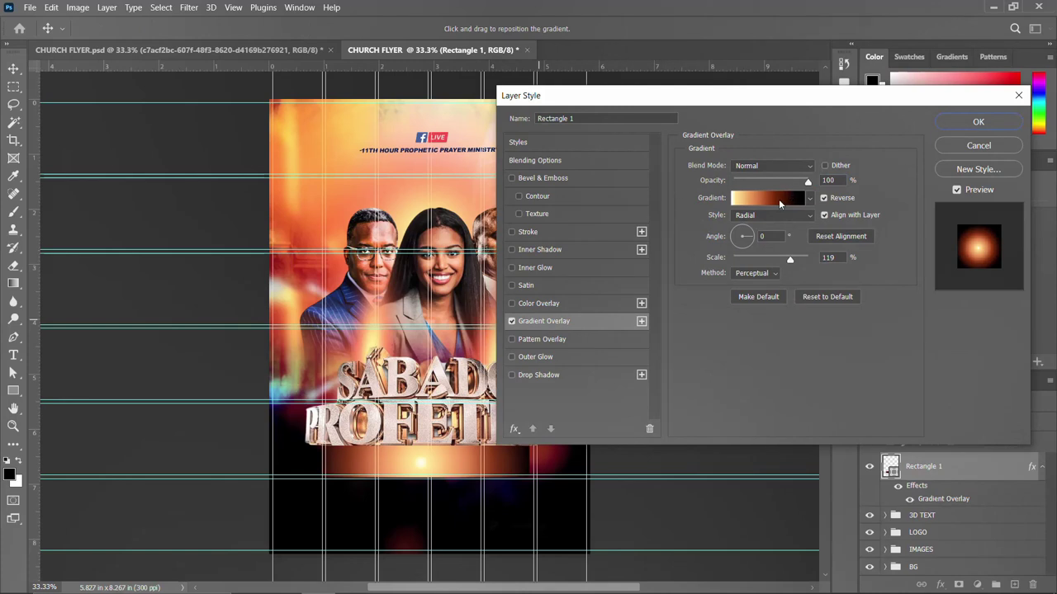
left_click(780, 198)
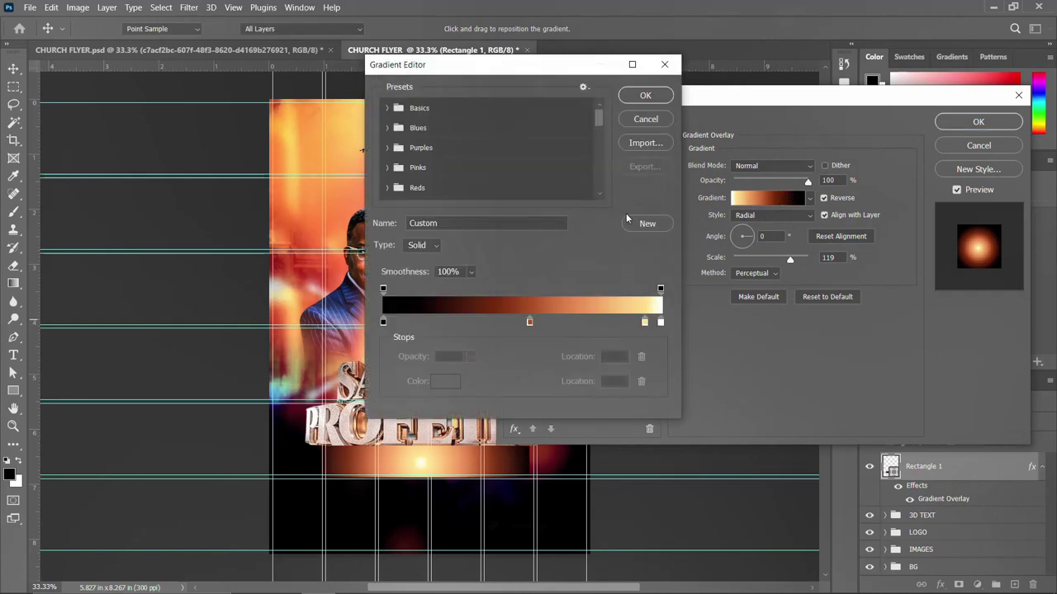
left_click(382, 321)
left_click(446, 380)
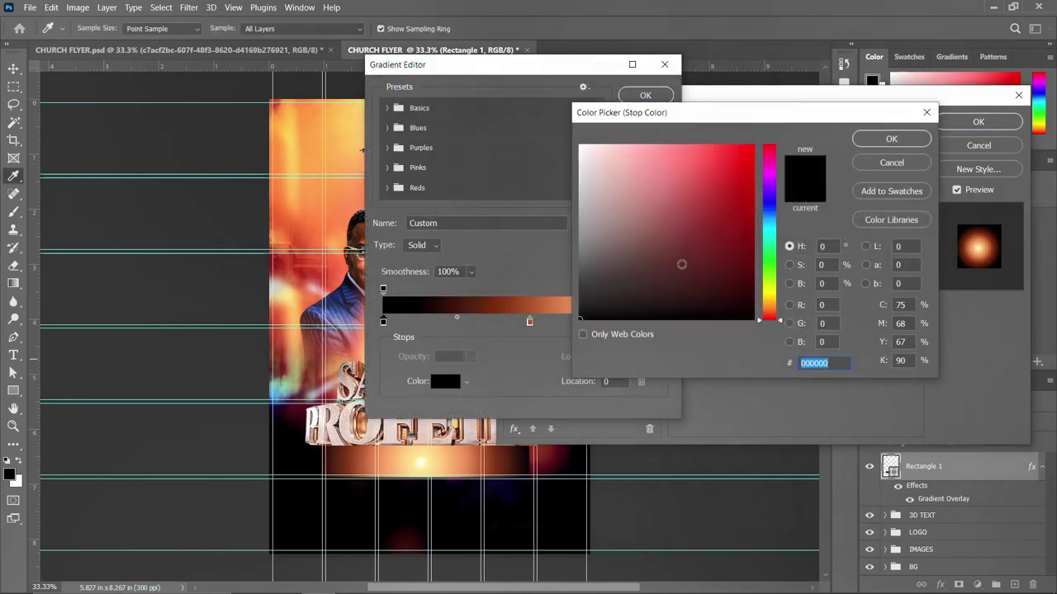
left_click(619, 288)
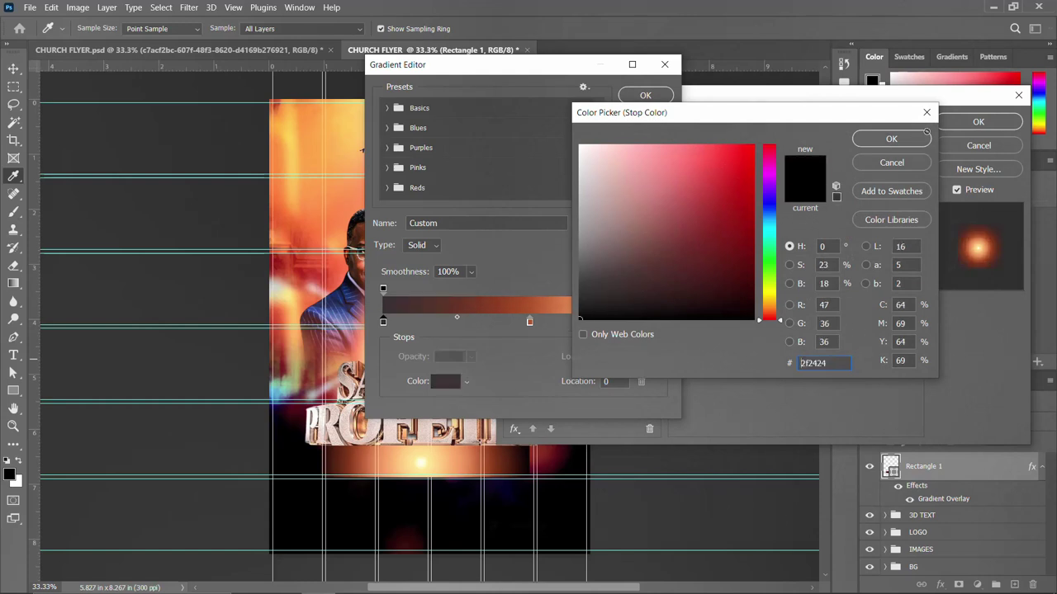
type("000000")
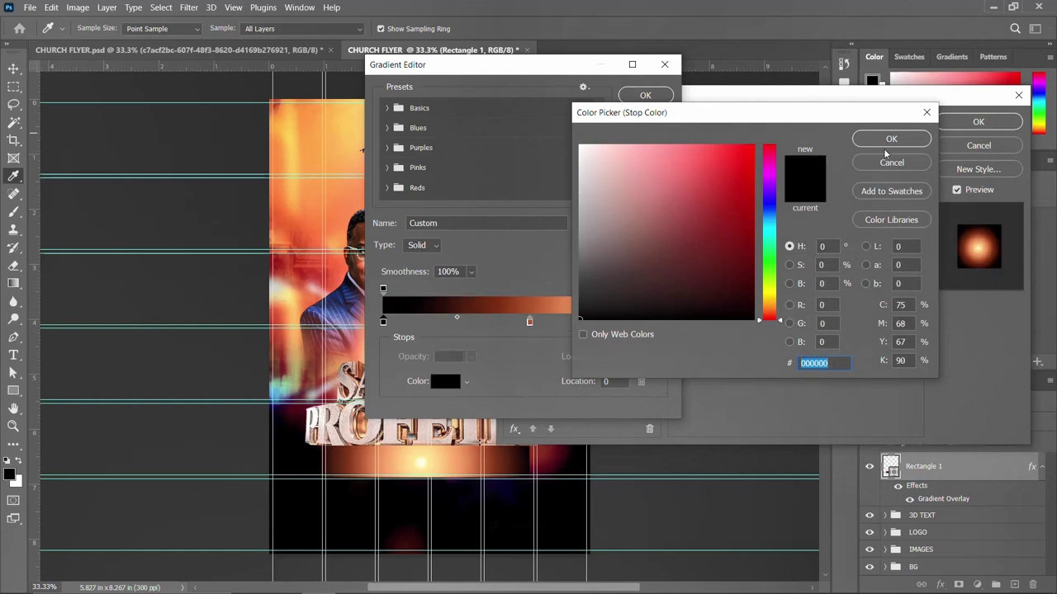
left_click(888, 141)
Step: Set the other stops to orange a0441b, pale yellow fbdb8a and white, and accept the gradient
left_click(530, 322)
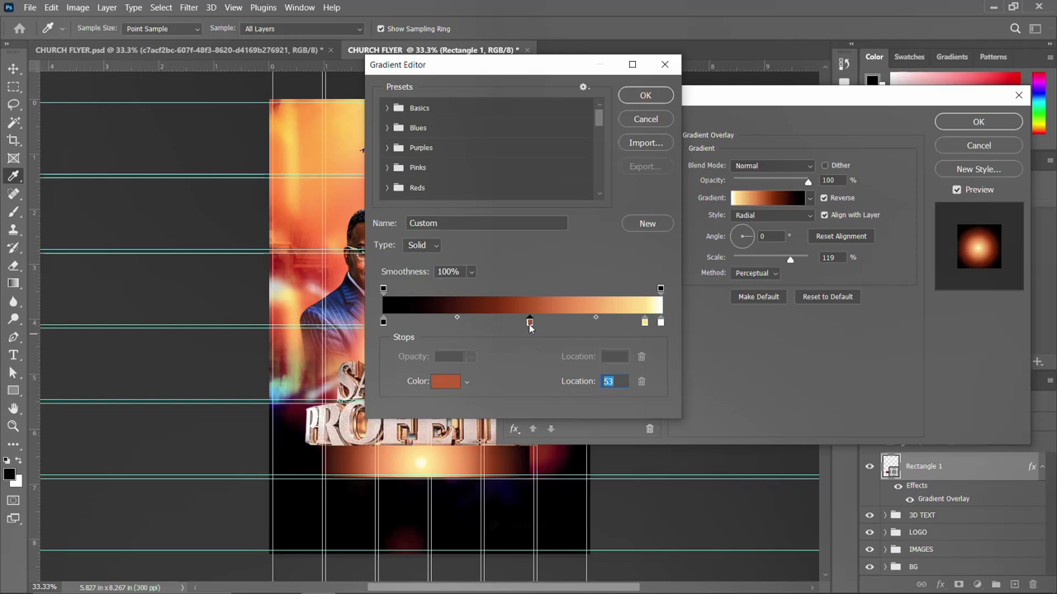
double_click(530, 324)
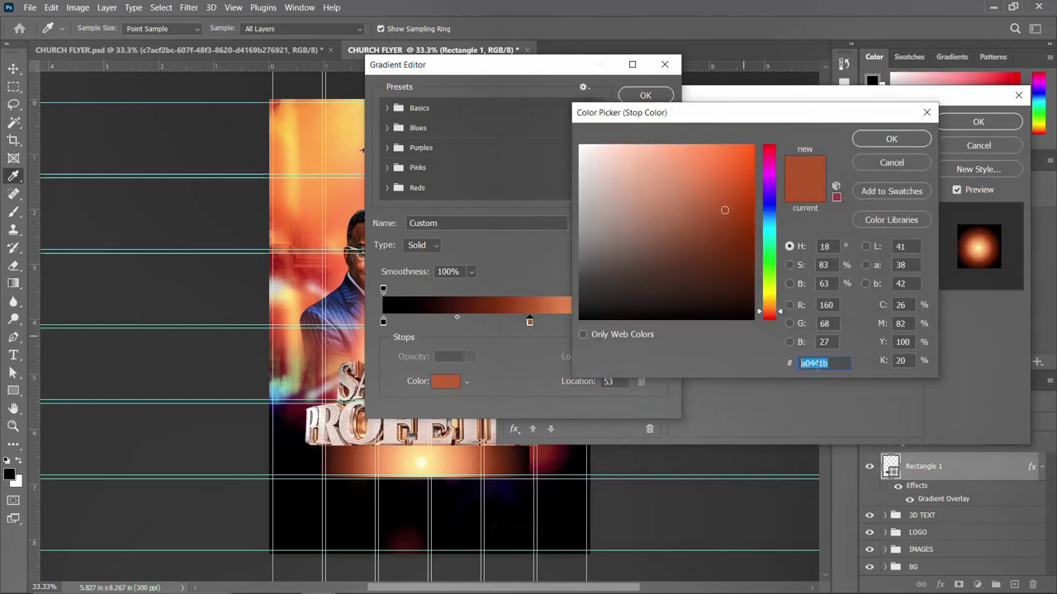
left_click(892, 161)
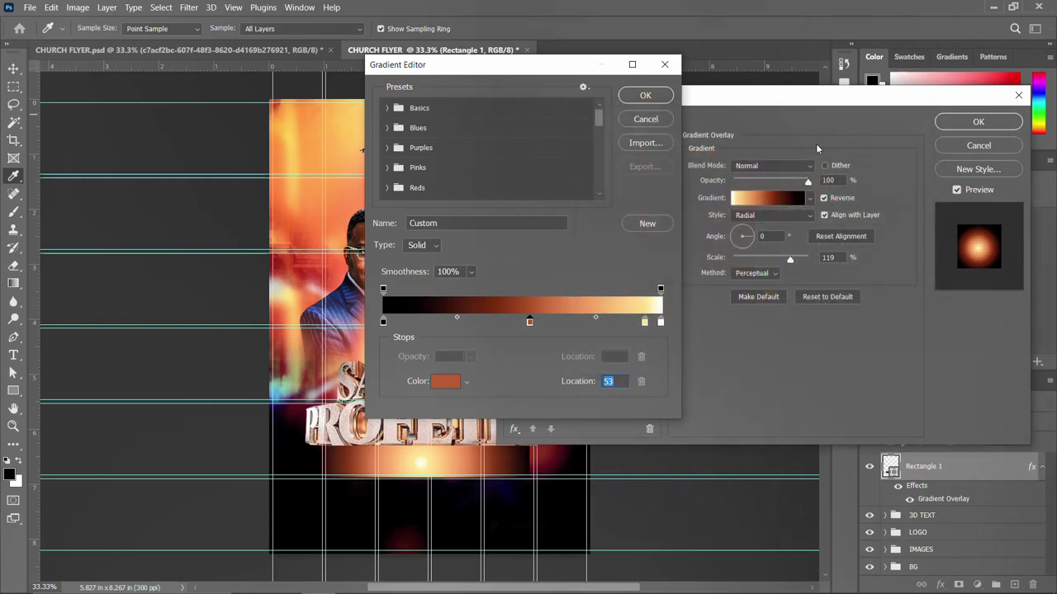
left_click(645, 323)
double_click(646, 324)
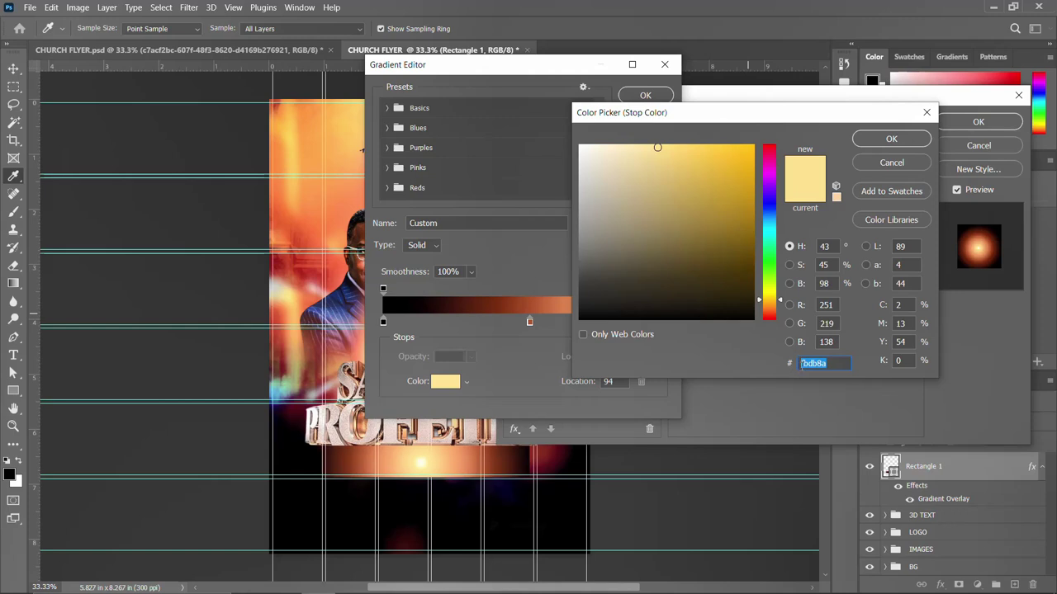
left_click(893, 162)
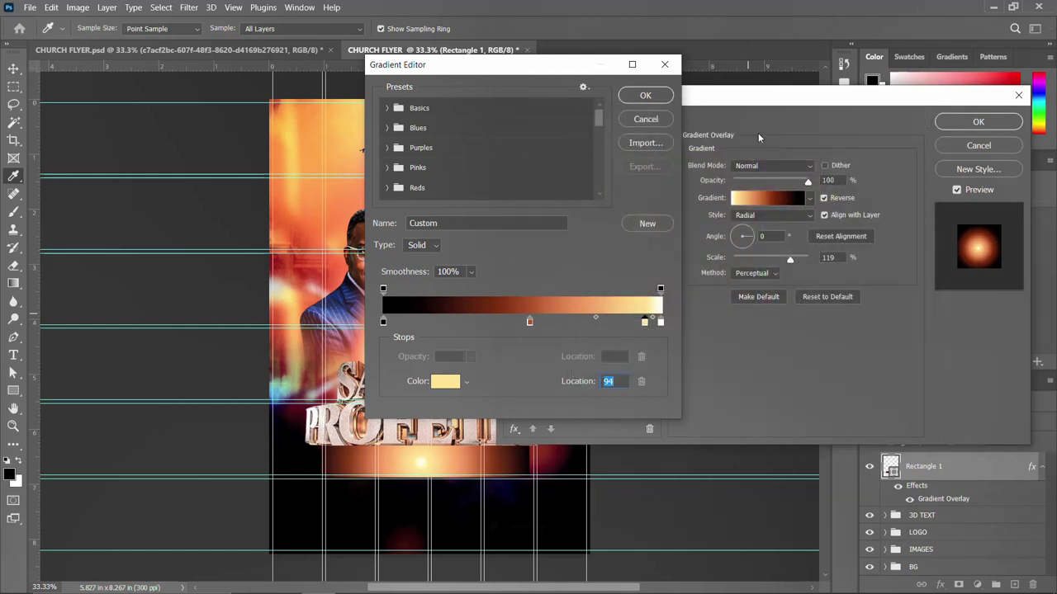
left_click(660, 322)
double_click(660, 322)
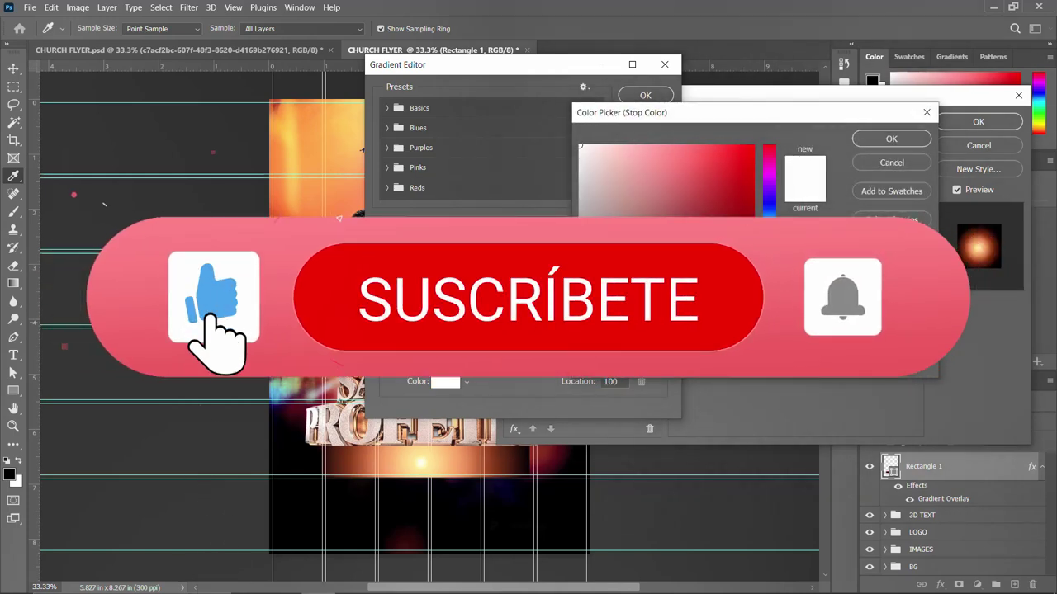
left_click(891, 162)
left_click(646, 94)
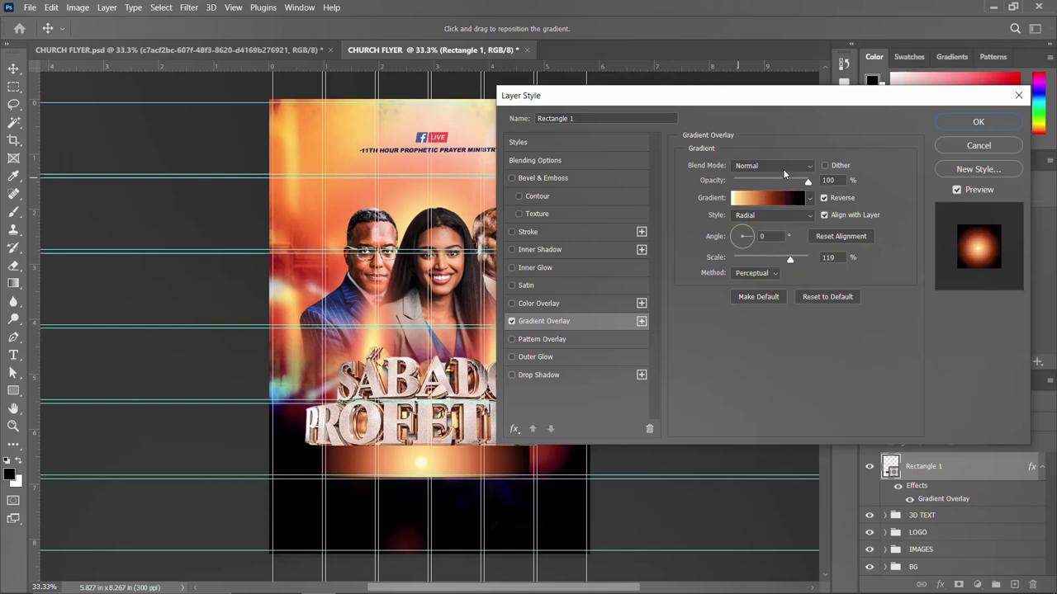
Step: Reapply the reversed radial Gradient Overlay at 119% scale to Rectangle 1
left_click(960, 146)
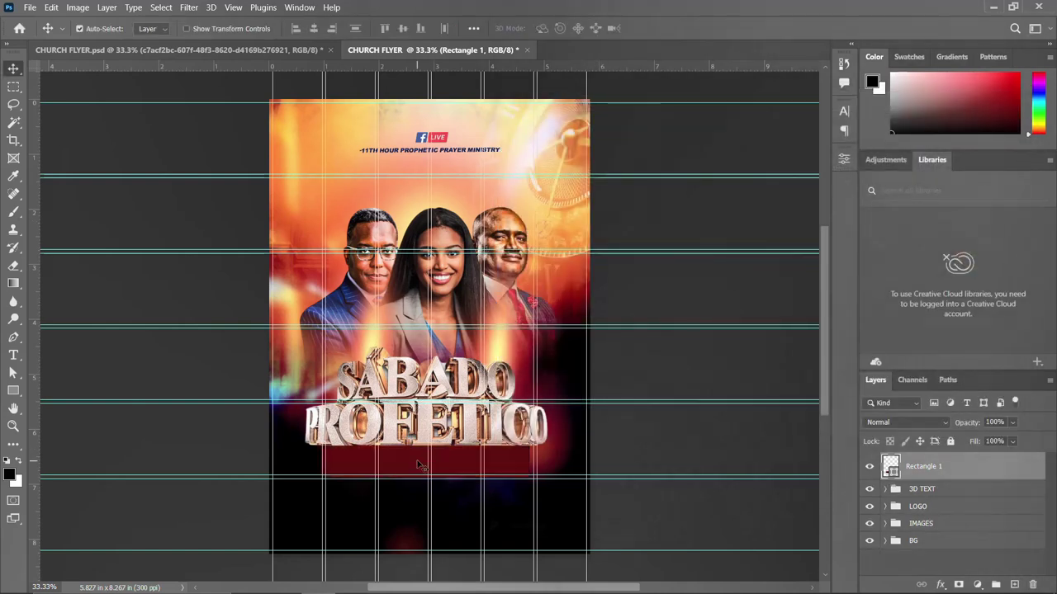
double_click(1003, 473)
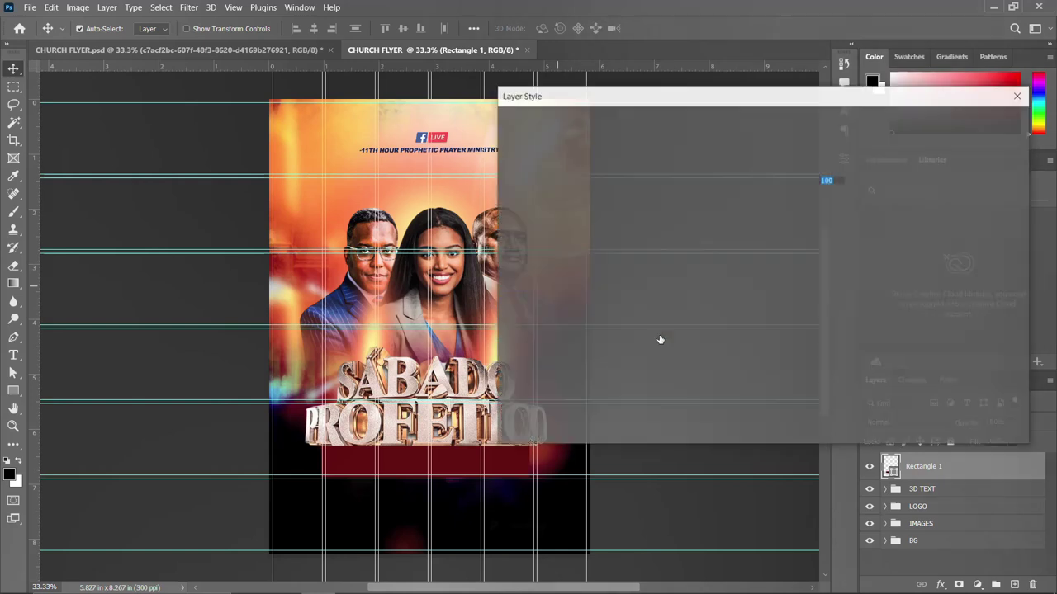
left_click(540, 321)
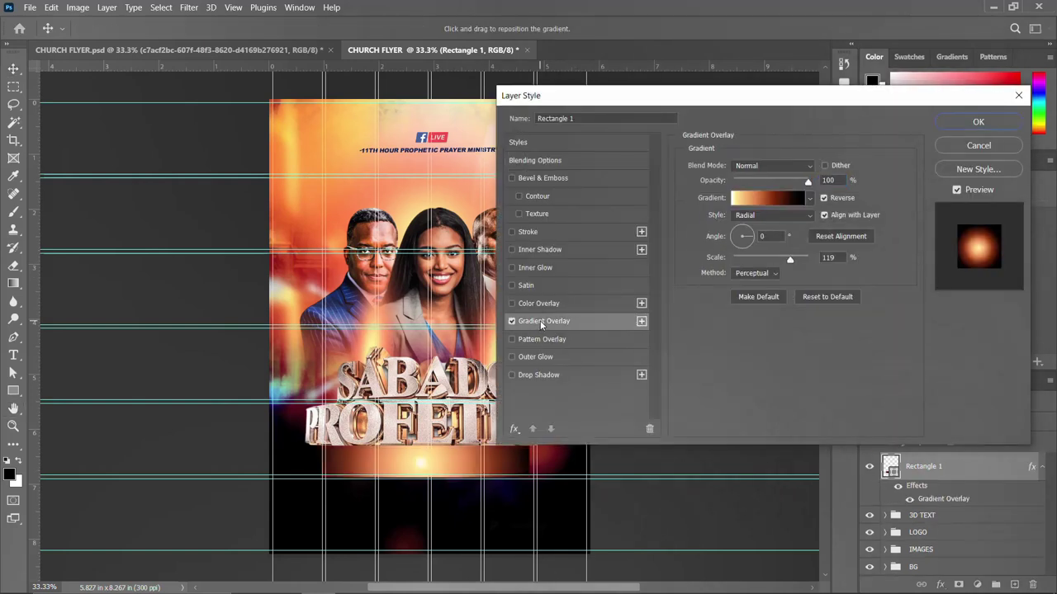
left_click(974, 122)
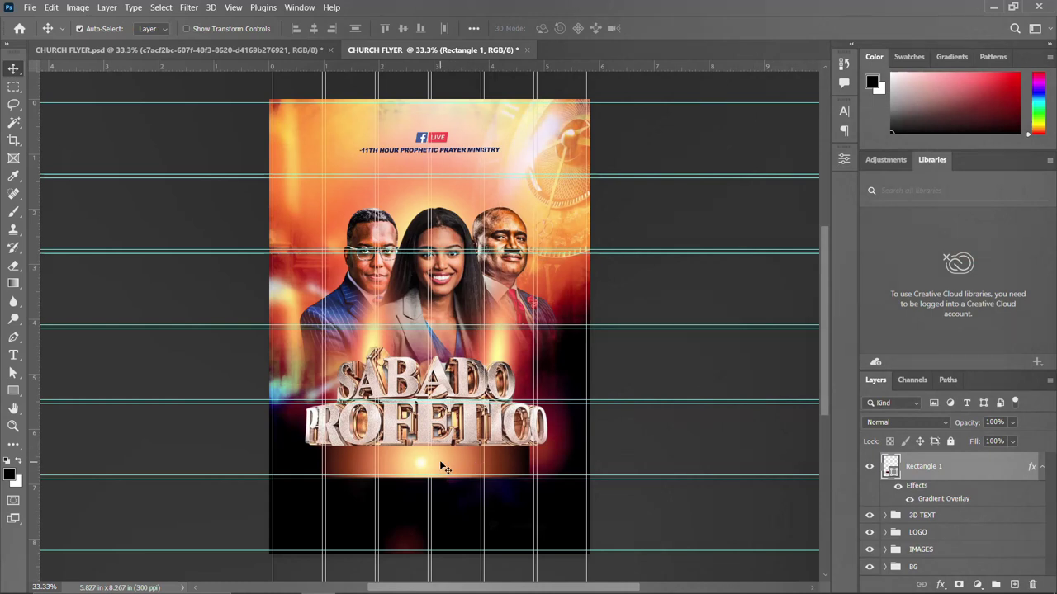
Step: Nudge the glowing bar down, then add a 'theme' text layer on the flyer's lower centre
key("shift+Down")
key("shift+Down")
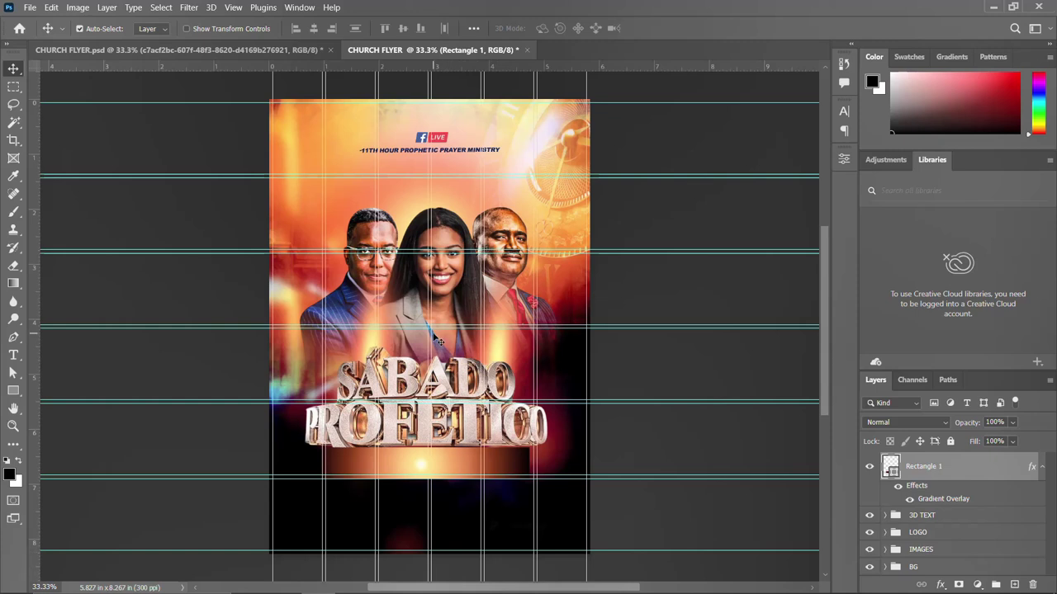
key("t")
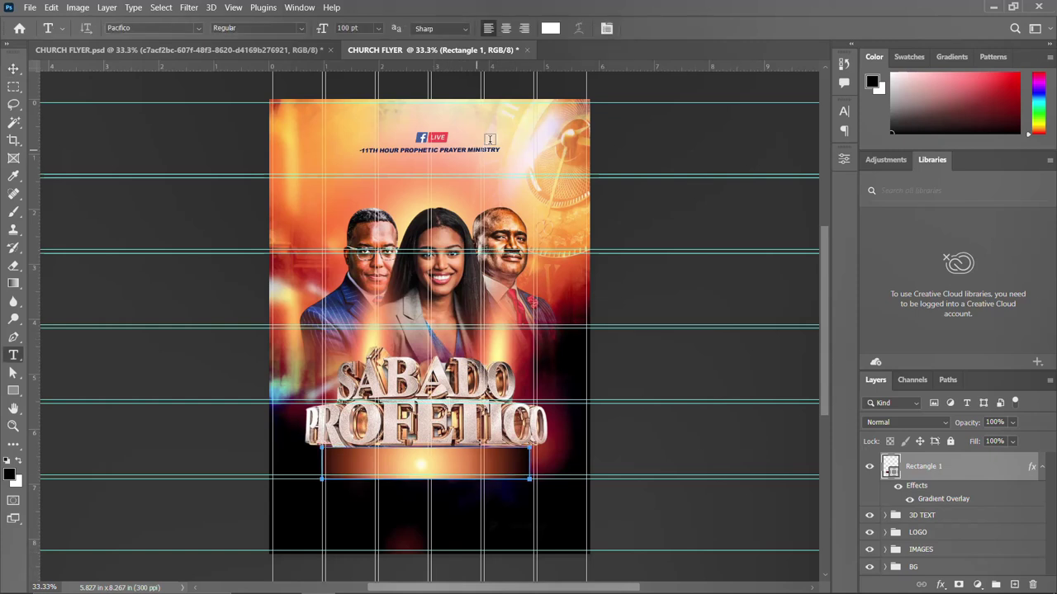
left_click(592, 165)
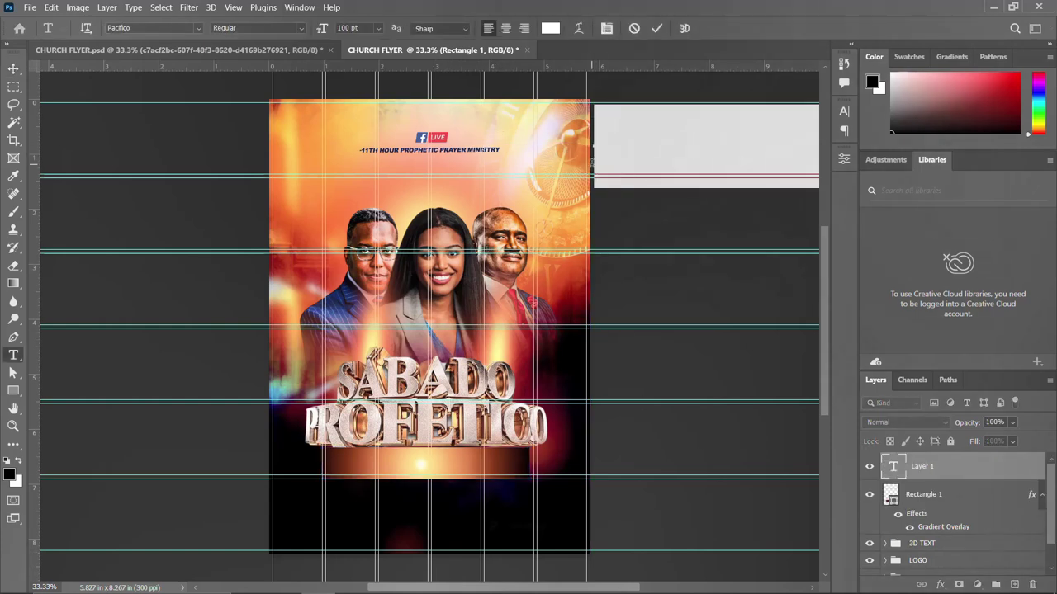
key("BackSpace")
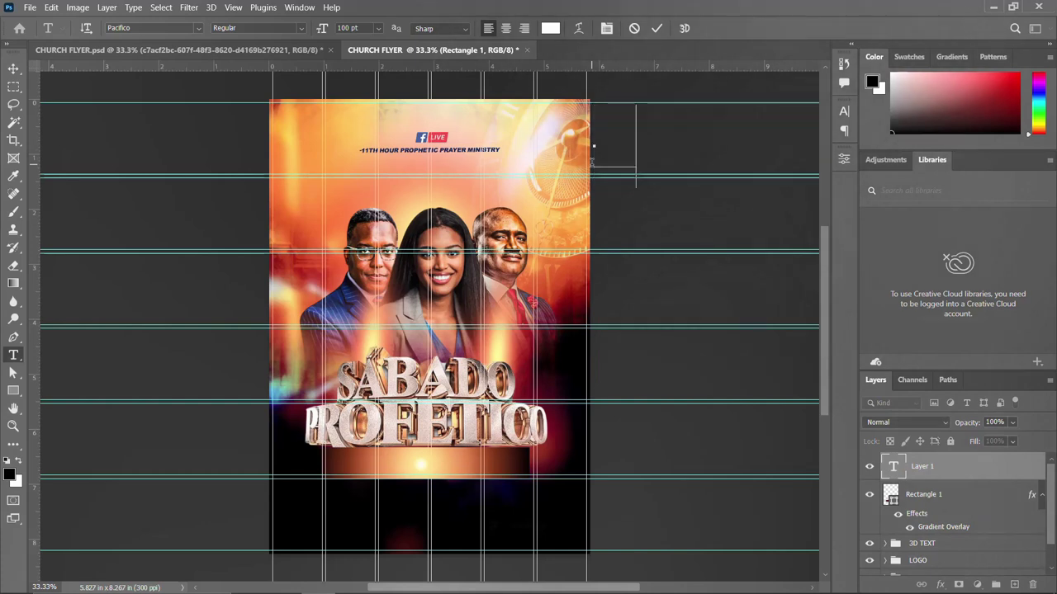
type("theme")
key("ctrl+Return")
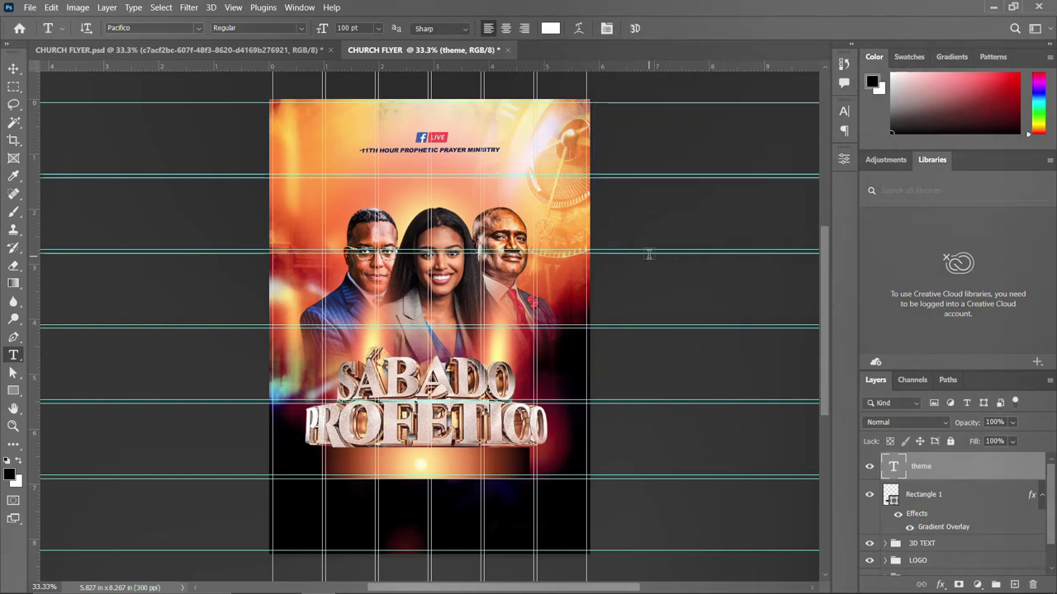
key("ctrl+t")
left_click_drag(661, 157, 406, 461)
key("Return")
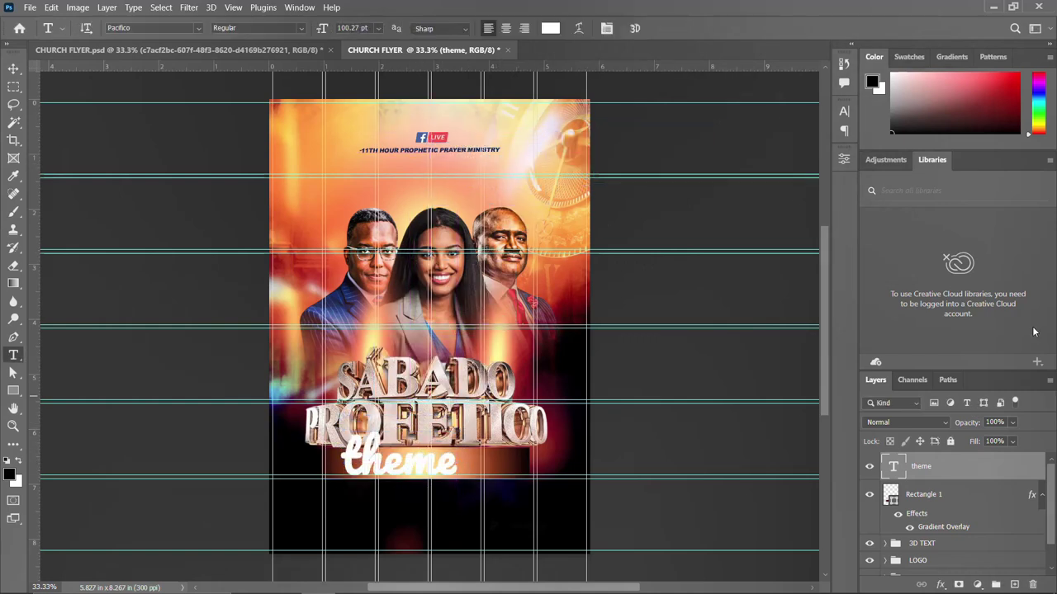
Step: Set THEME to Anton, All Caps, 20 pt, with subscript and faux bold off
left_click(844, 110)
left_click(746, 129)
type("ant")
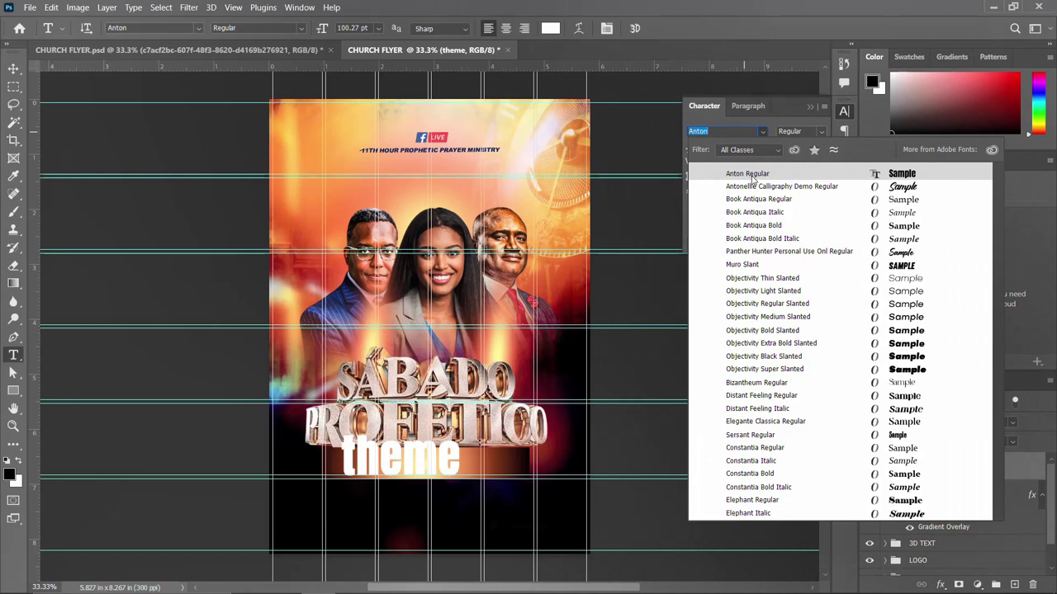
left_click(751, 175)
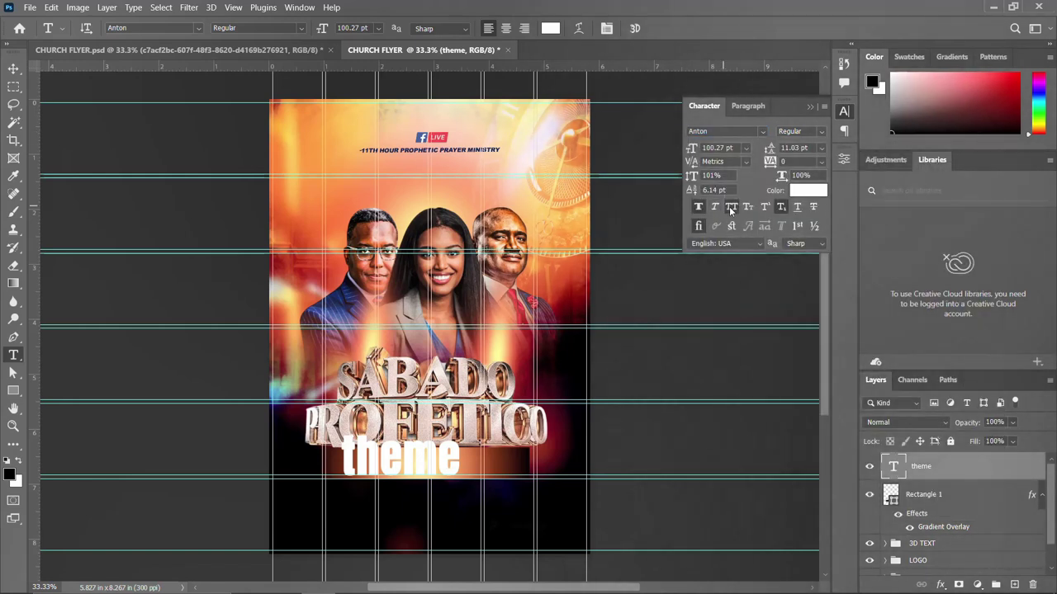
left_click(730, 208)
left_click(778, 208)
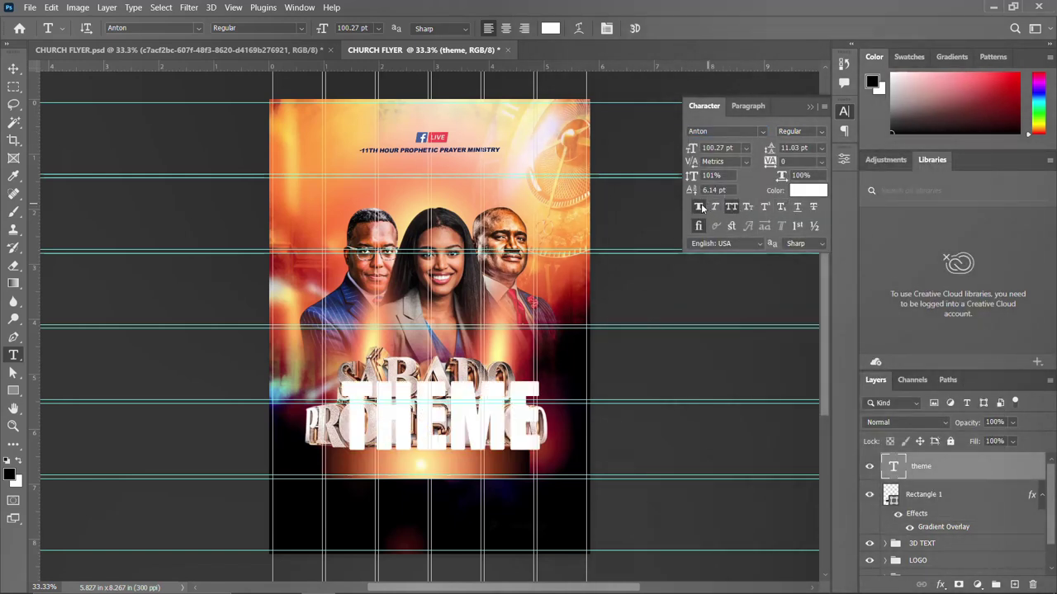
left_click(700, 208)
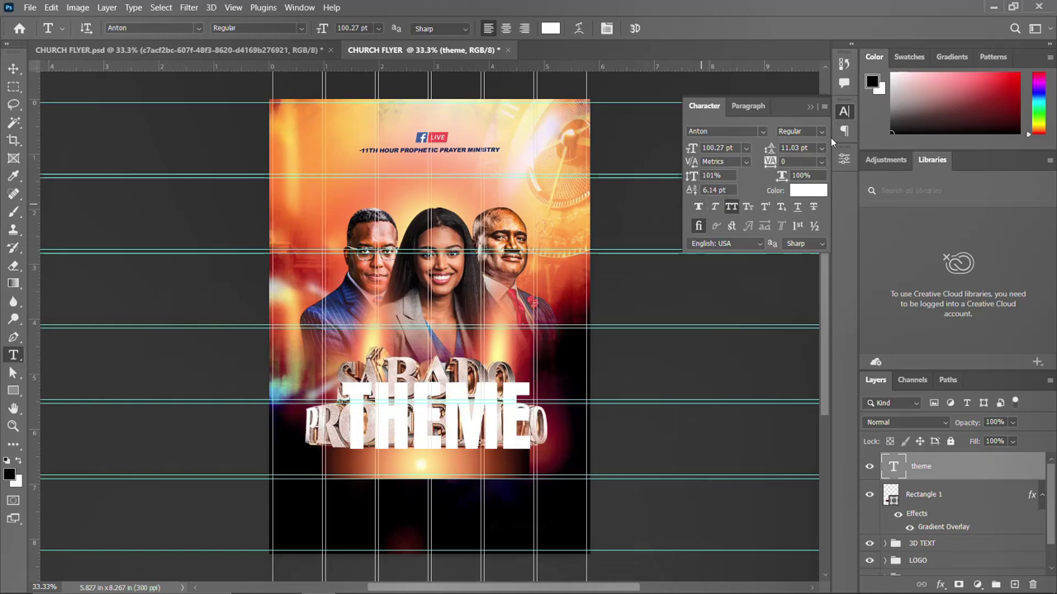
left_click(720, 148)
type("20")
key("Return")
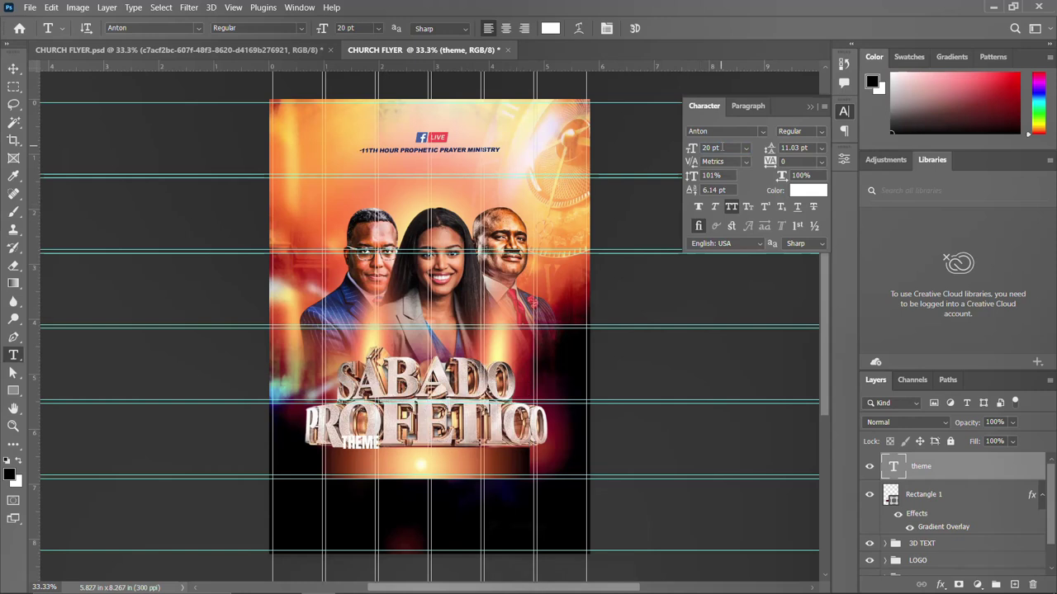
Step: Move THEME down and left to sit just below the title
key("v")
left_click_drag(363, 444, 351, 466)
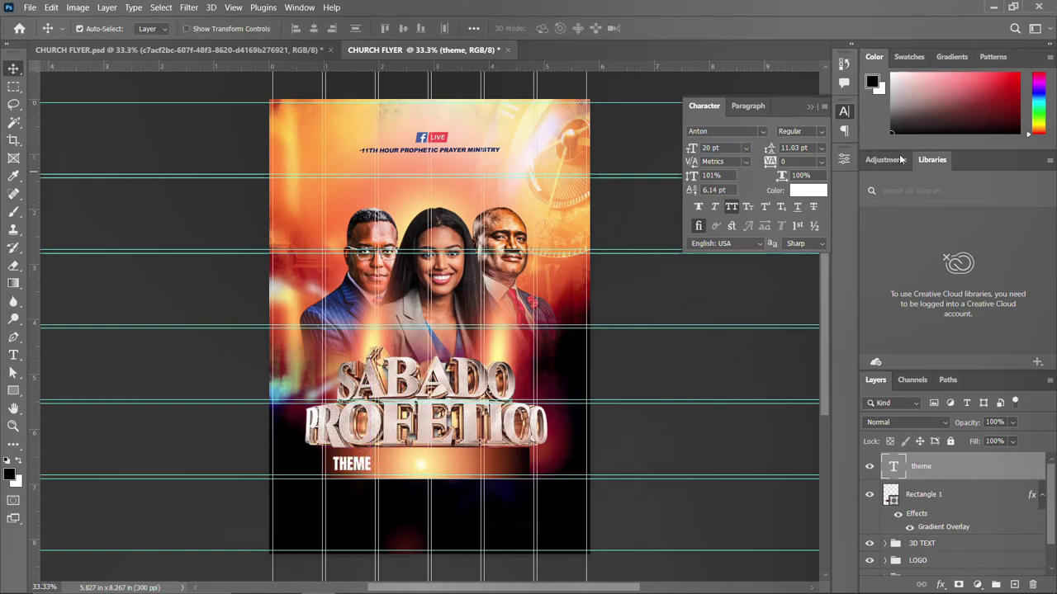
left_click(844, 111)
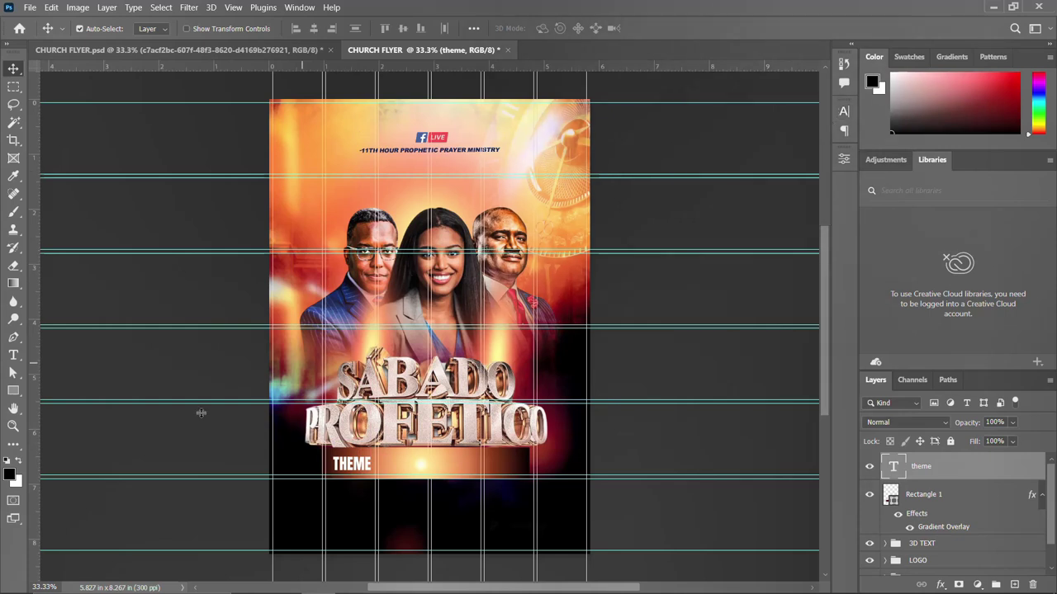
Step: Place a small dark red rectangle behind THEME, stack the text above it, and duplicate THEME rightward
left_click(13, 390)
left_click_drag(329, 453, 378, 471)
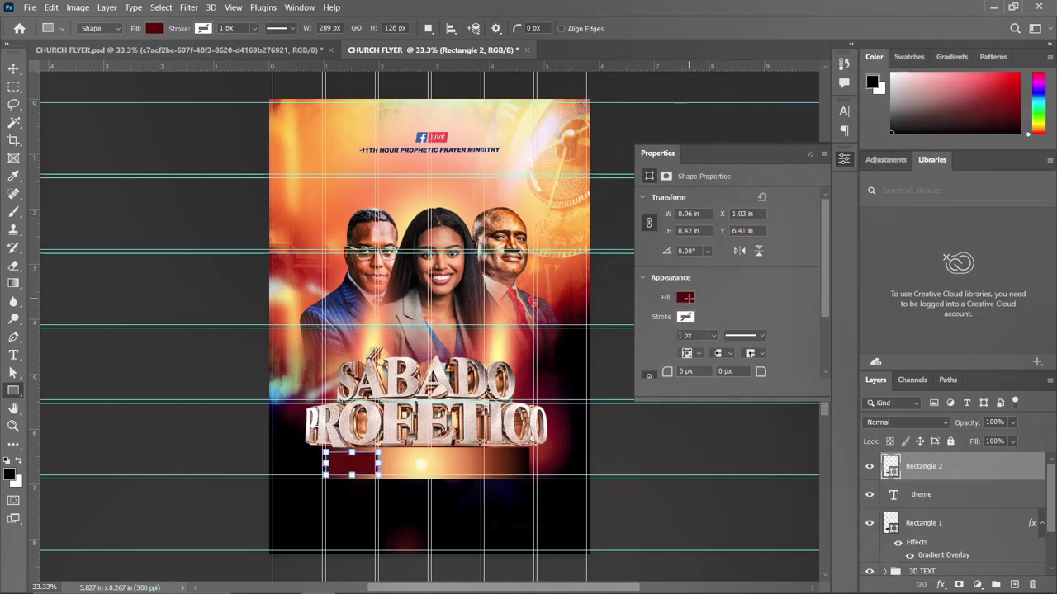
left_click(844, 158)
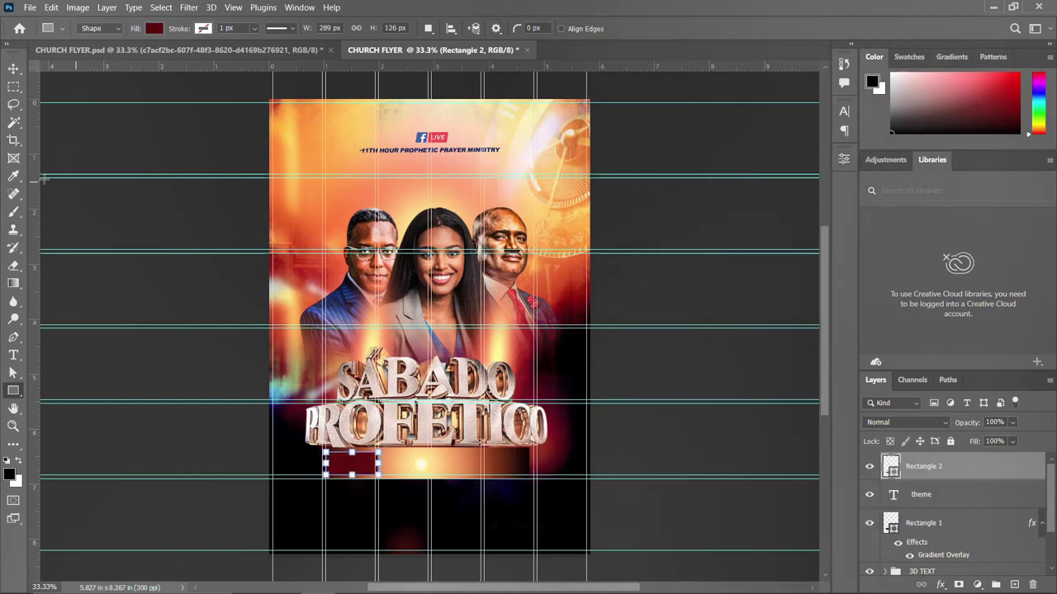
left_click(14, 66)
key("shift+Right")
left_click_drag(926, 499, 927, 459)
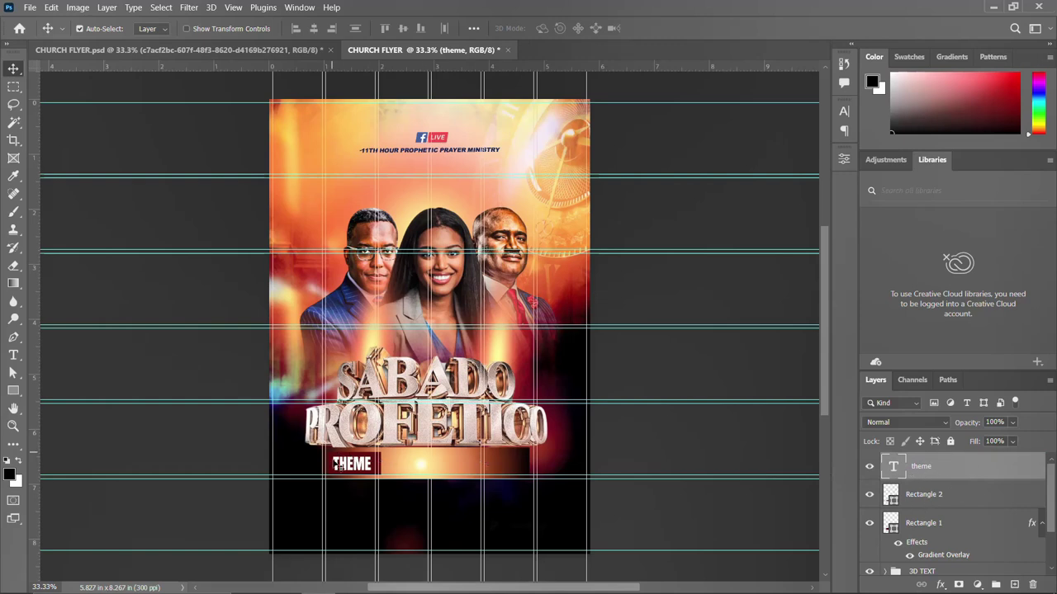
left_click_drag(357, 466, 420, 467)
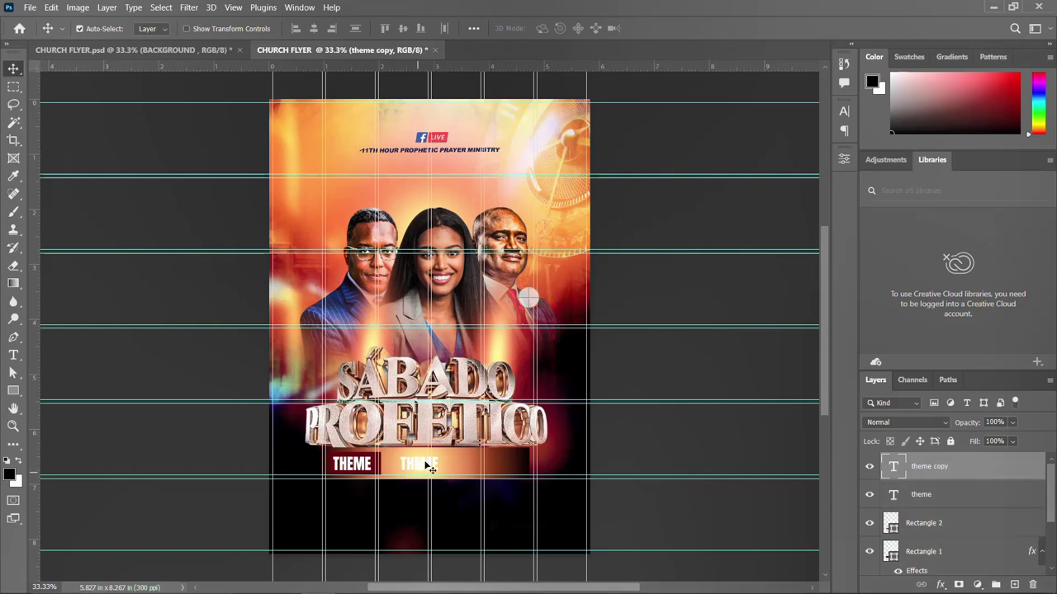
Step: Change the copied label's text to 'THE LIVING WORD' and nudge it slightly left
double_click(419, 466)
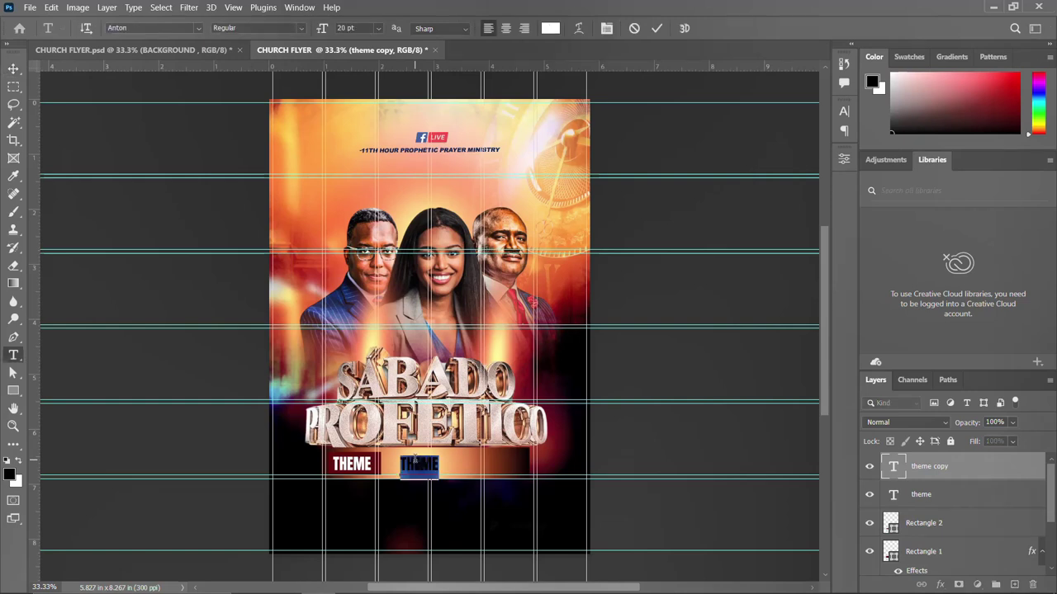
type("THE")
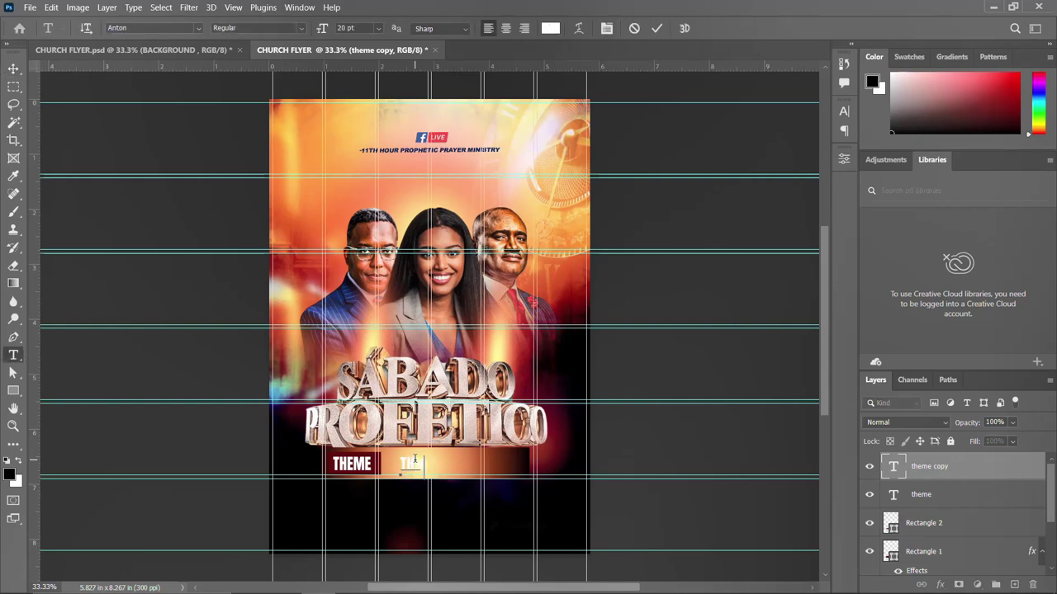
type(" LIVING WORD")
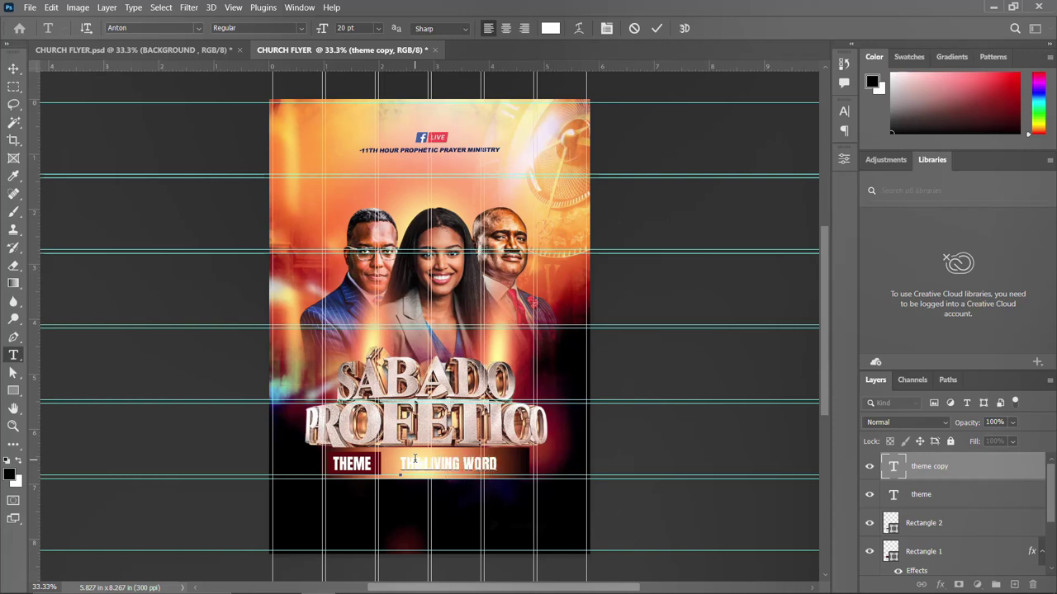
key("ctrl+Return")
key("v")
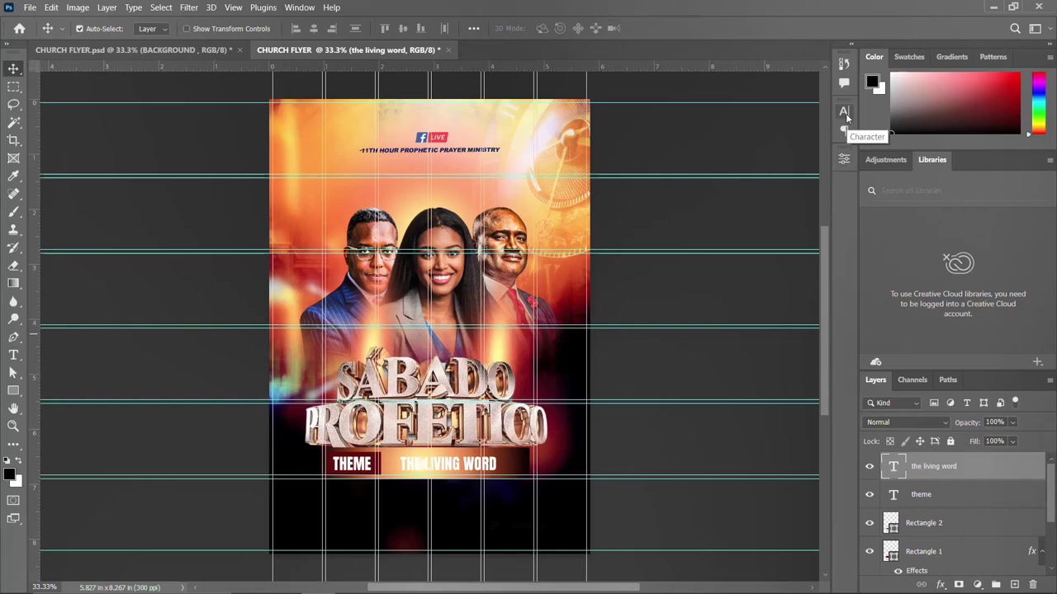
key("Left")
key("Left")
key("Left")
key("Left")
key("Left")
key("Left")
key("Left")
key("Left")
key("Left")
key("Left")
key("Left")
key("Left")
key("Left")
key("Left")
key("Left")
key("Left")
key("Left")
key("Left")
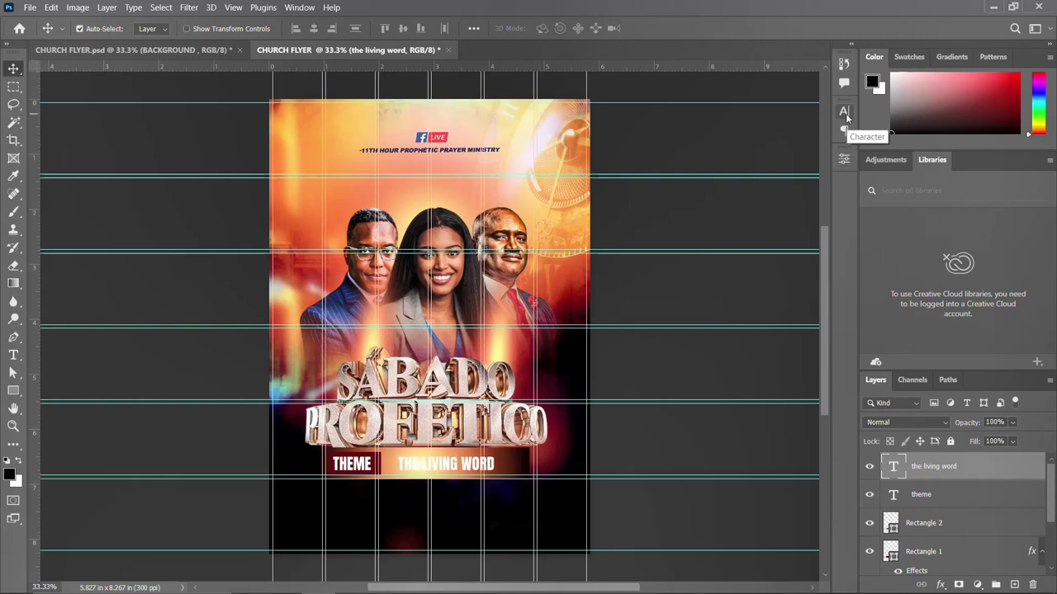
Step: Colour THE LIVING WORD dark maroon 240601 in the Character panel
left_click(845, 113)
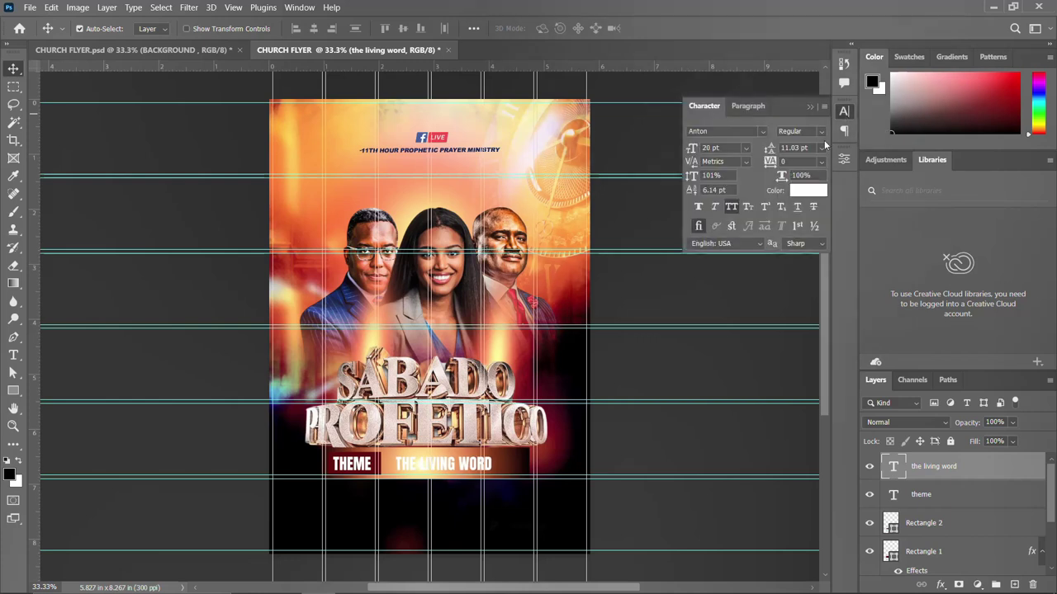
left_click(801, 193)
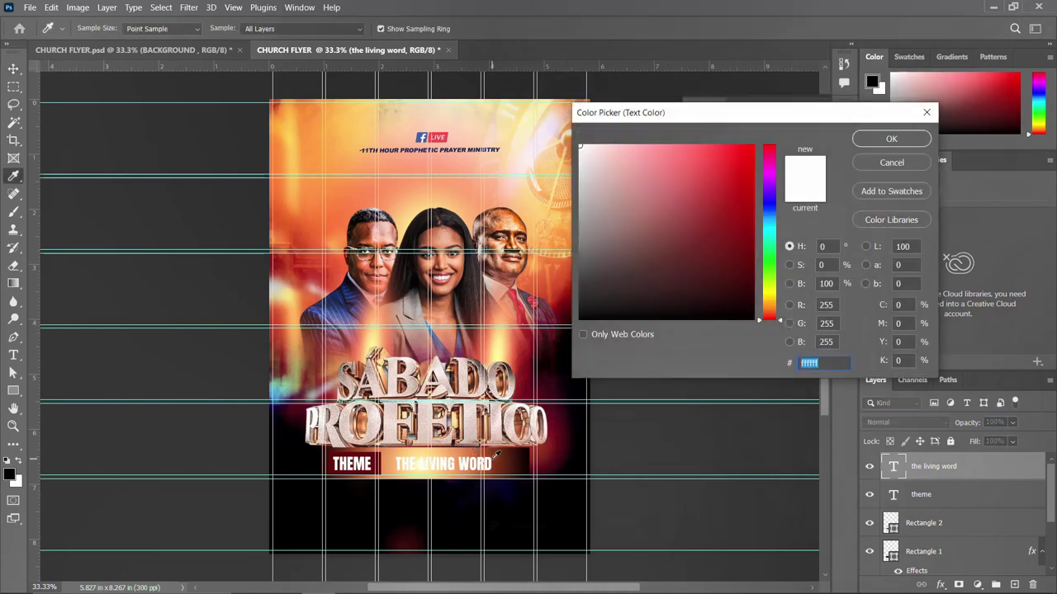
left_click(507, 451)
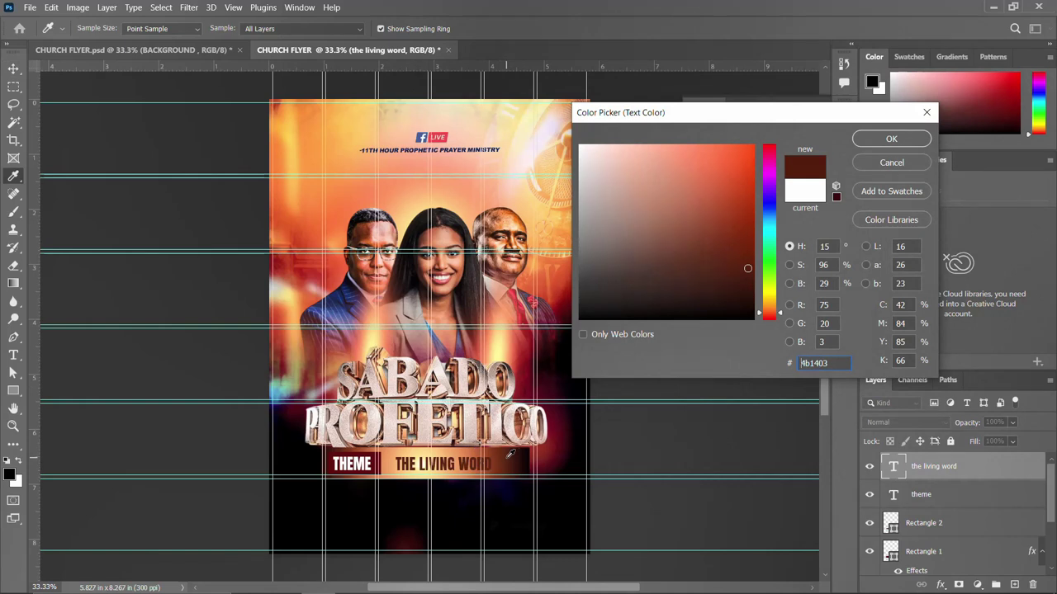
left_click_drag(505, 453, 532, 442)
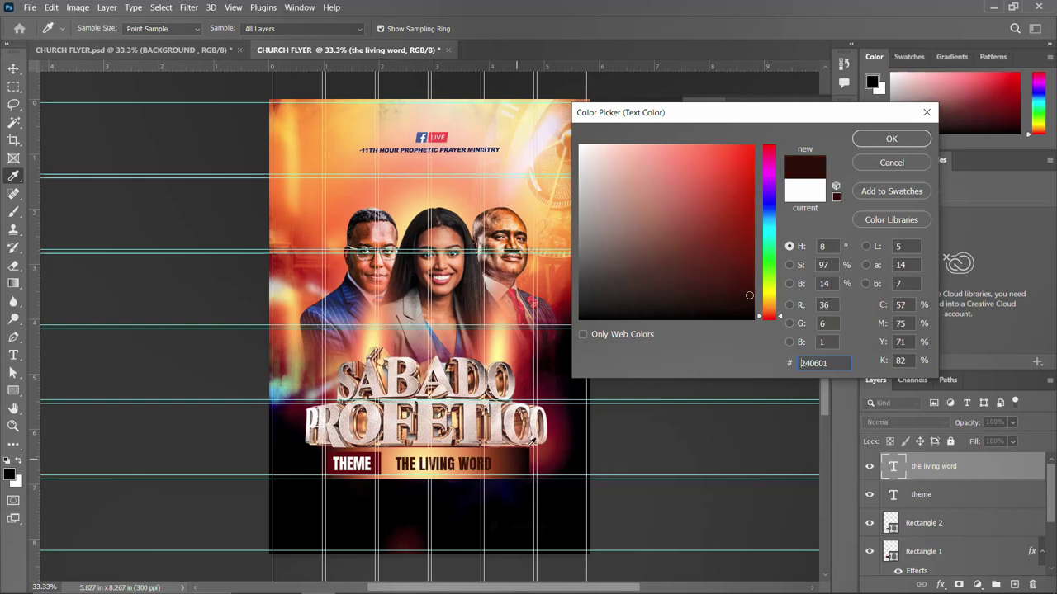
left_click(876, 142)
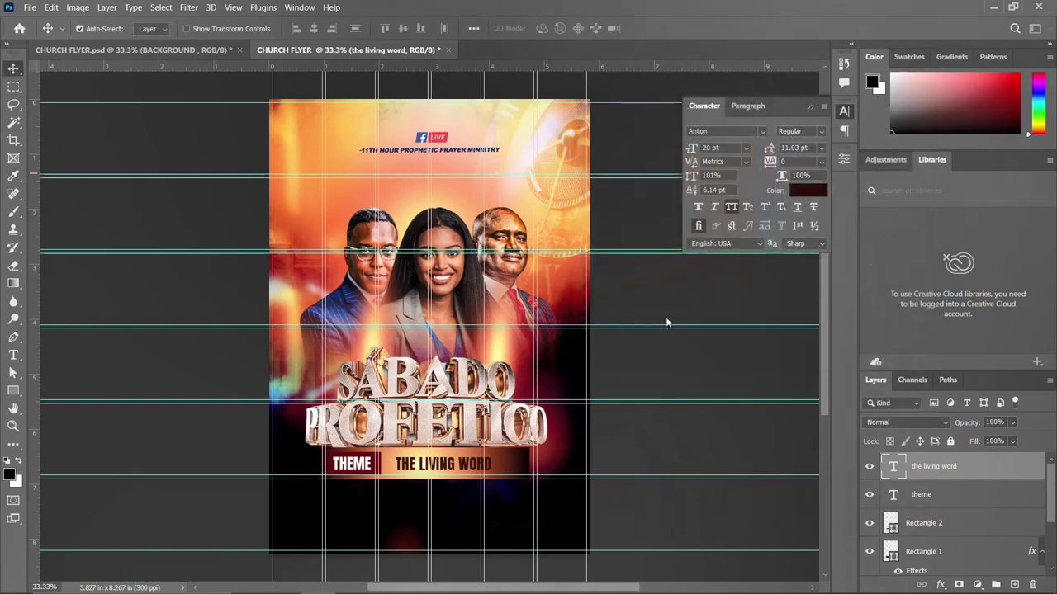
left_click(849, 114)
Step: Scale THE LIVING WORD up about 115% to fill the space beside the THEME box
key("ctrl+t")
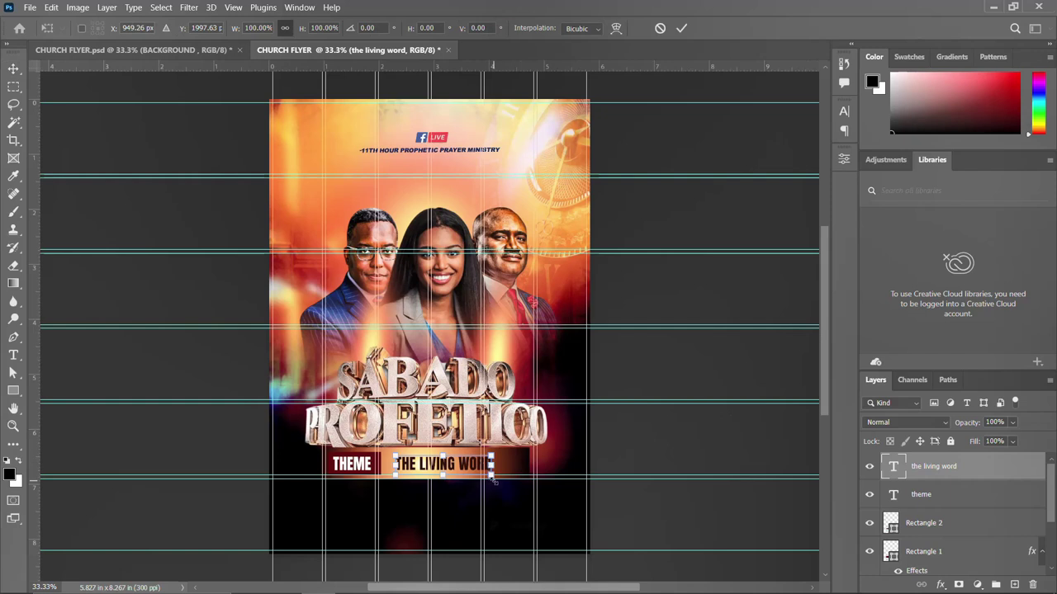
left_click_drag(494, 474, 501, 478)
key("Return")
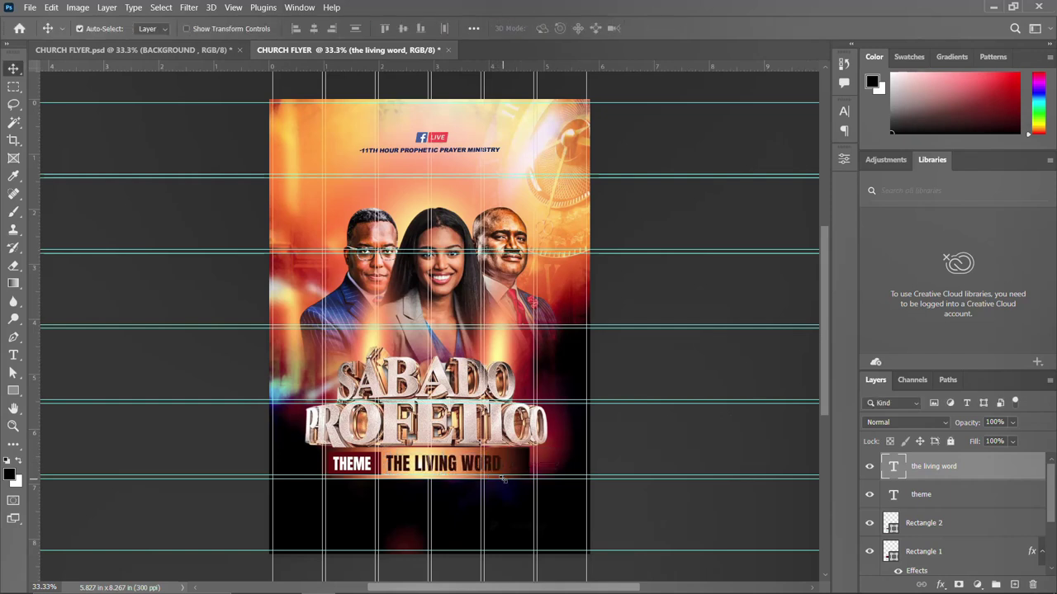
scroll(930, 539, "down", 2)
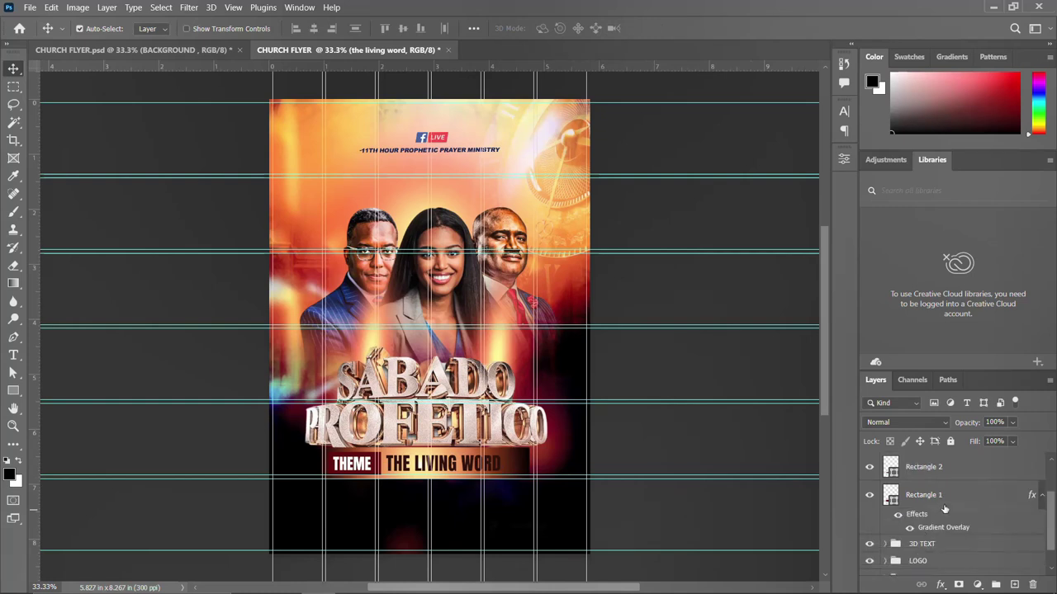
Step: Group both theme text layers and both rectangles into a group named 'THEME'
left_click(1042, 498)
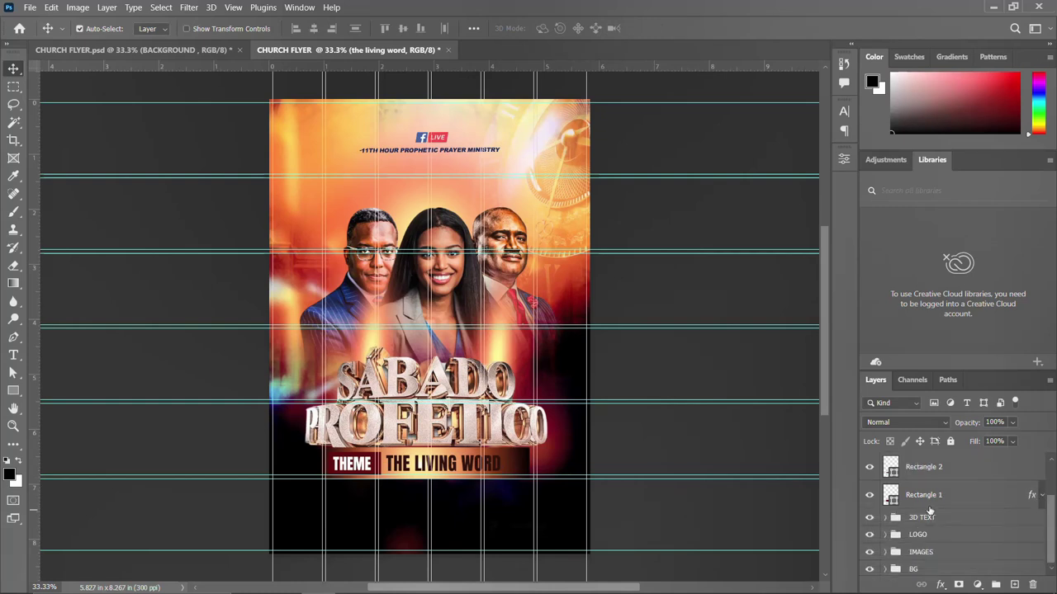
scroll(939, 495, "up", 2)
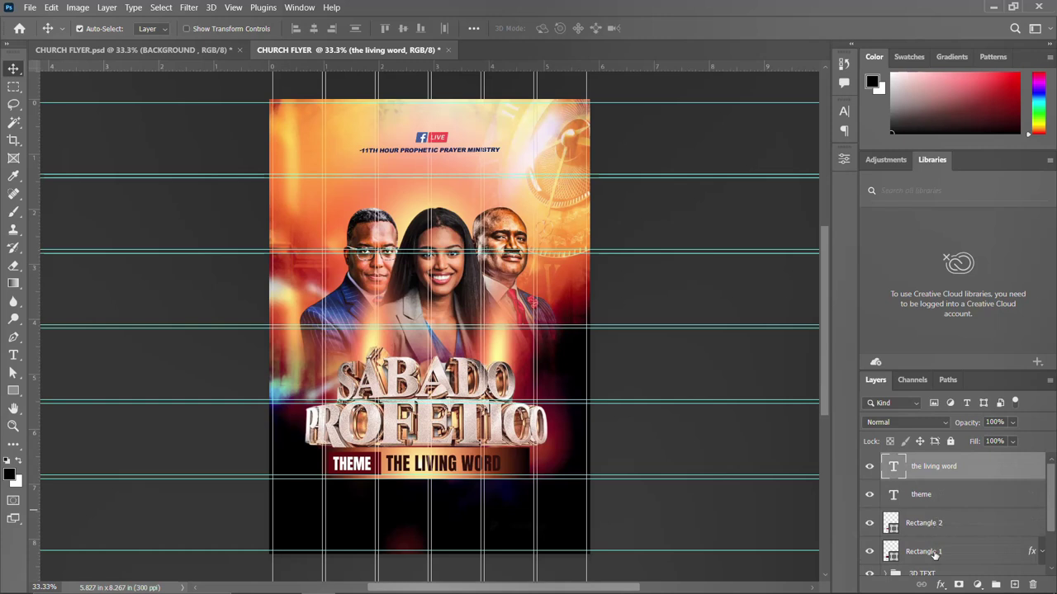
left_click(935, 553, "shift")
key("ctrl+g")
double_click(922, 462)
type("THEM")
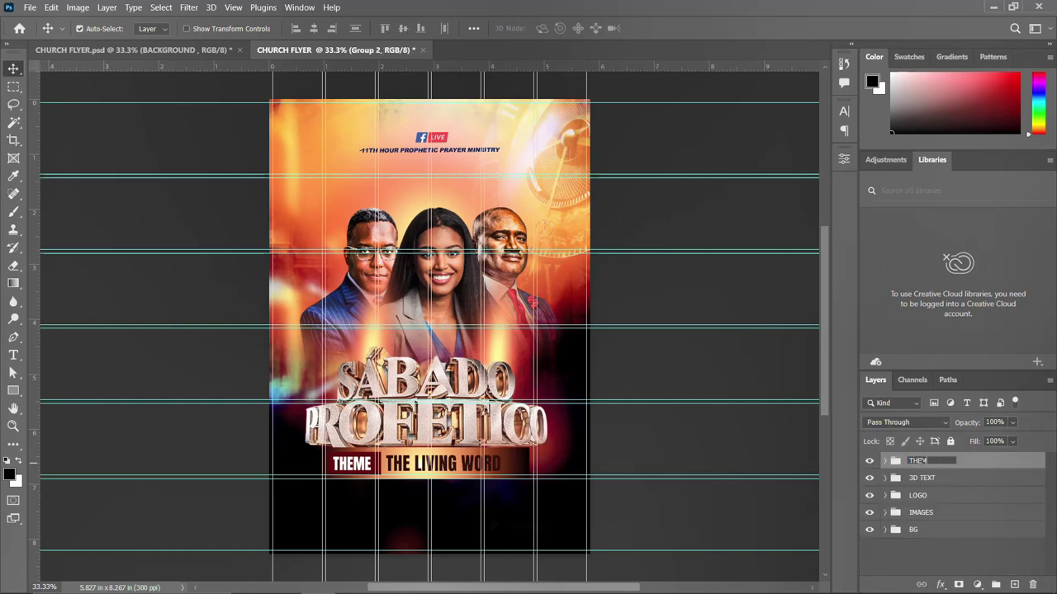
type("E")
key("Return")
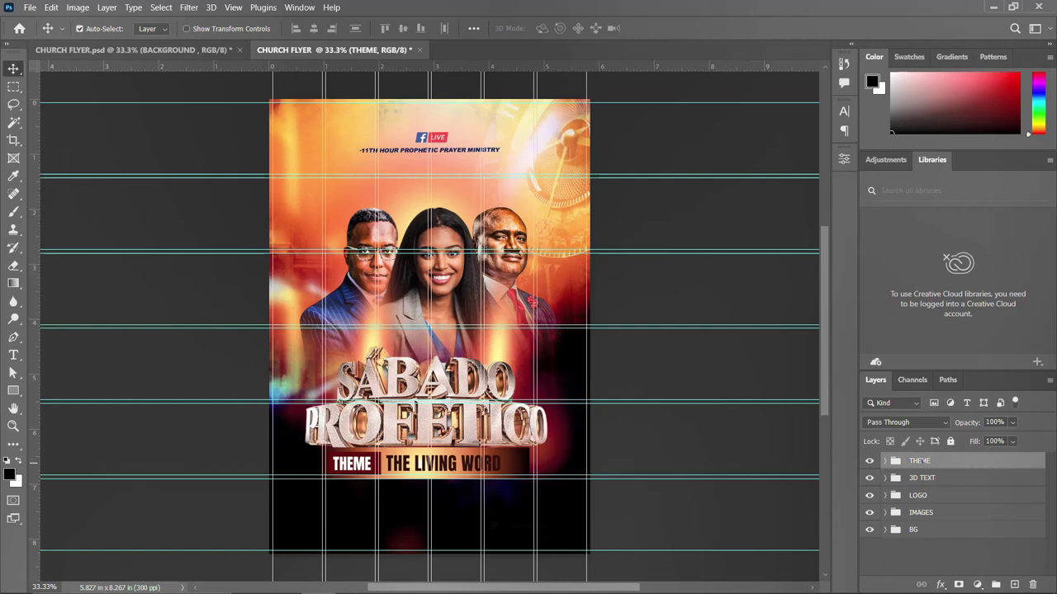
left_click(868, 463)
left_click(869, 464)
Step: Add a new 14th text line beneath the theme banner
key("t")
left_click(350, 493)
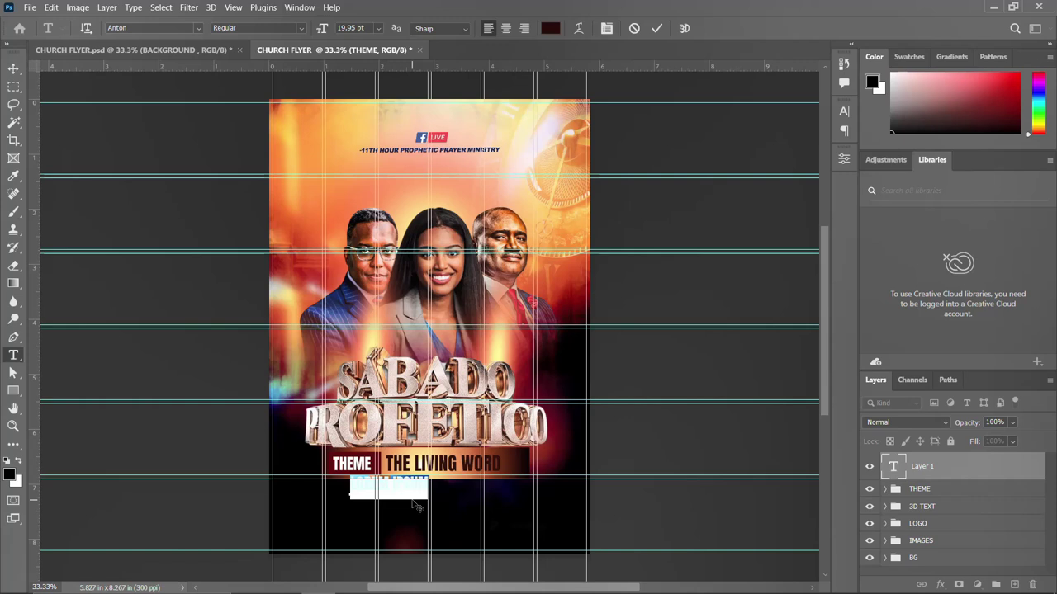
type("DATE")
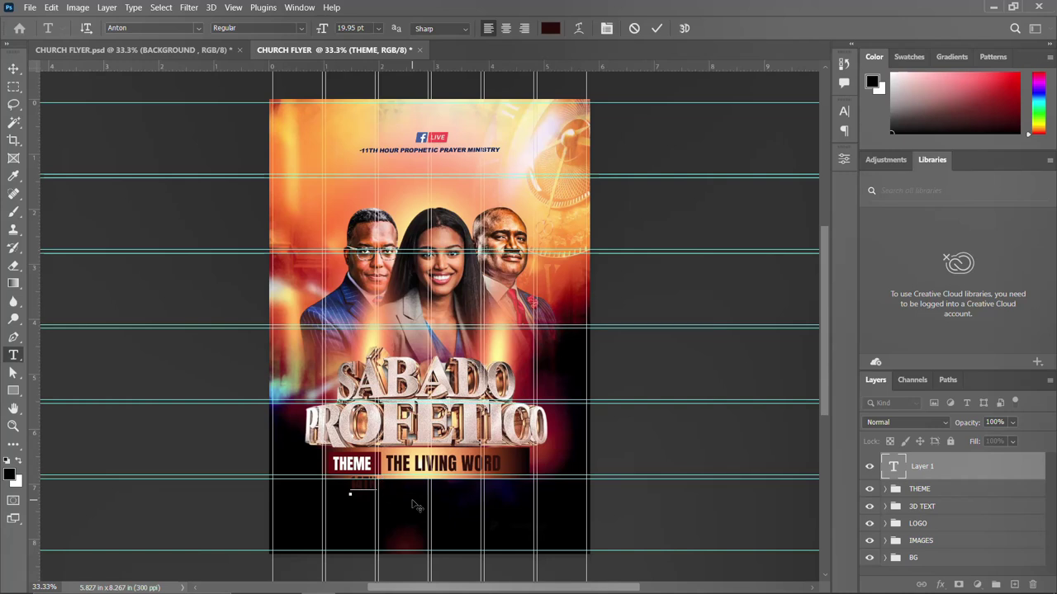
key("ctrl+Return")
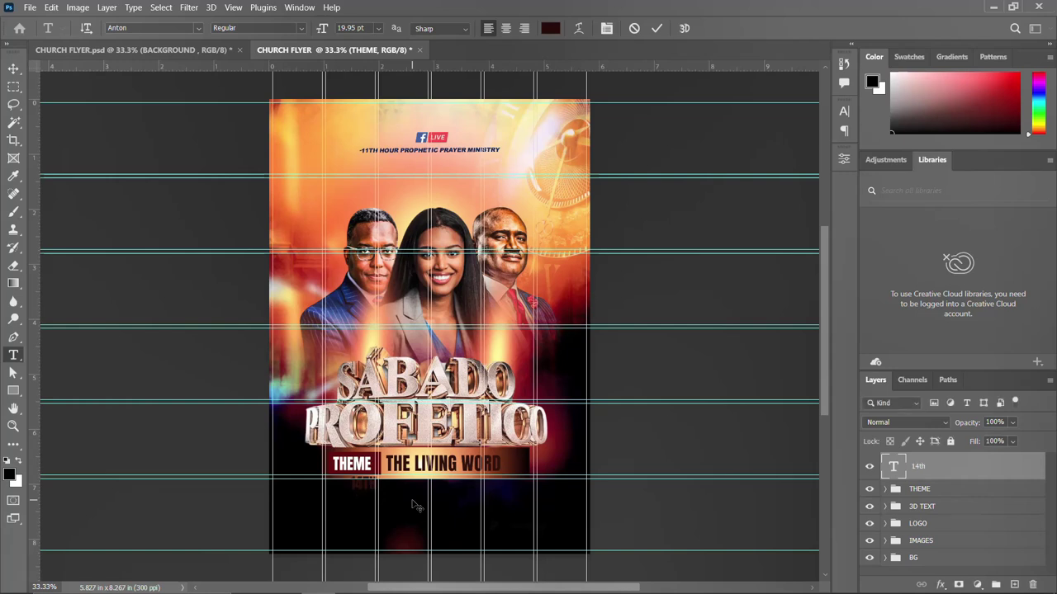
Step: Colour the 14th text orange df9a56 sampled from the flyer
left_click(843, 114)
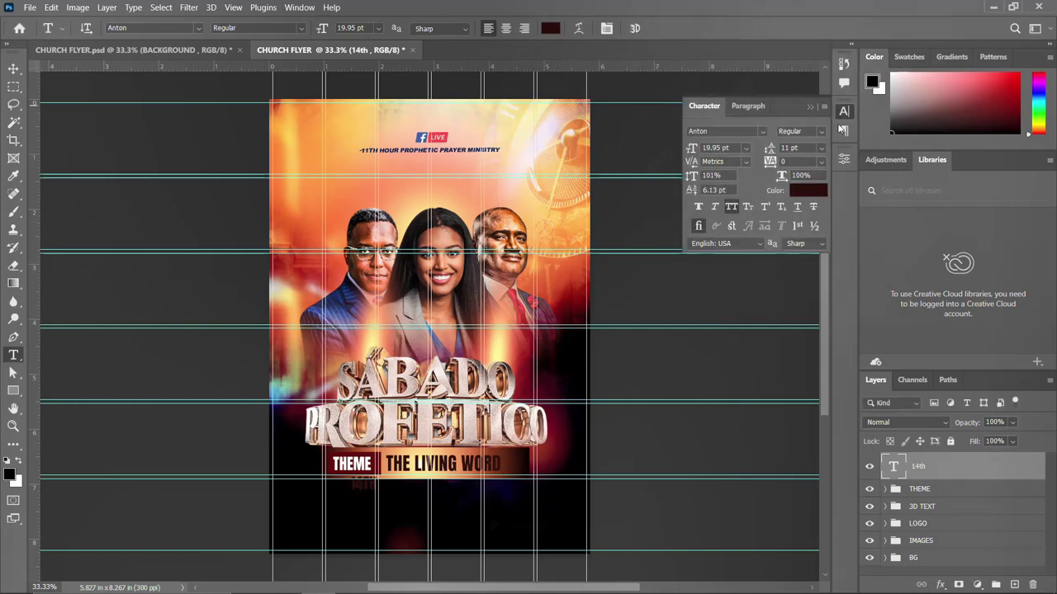
left_click(813, 190)
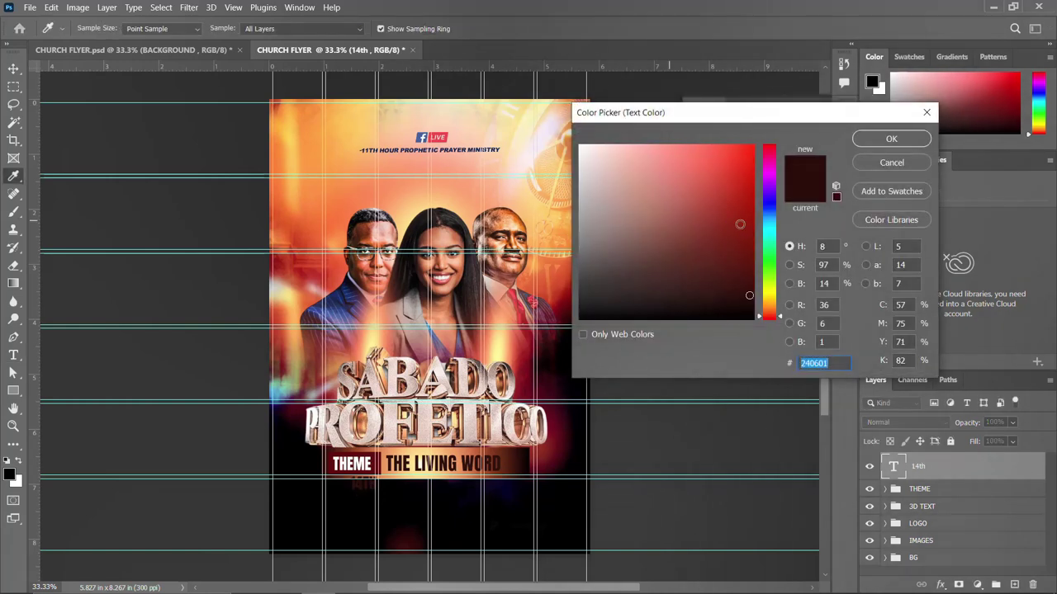
left_click(523, 155)
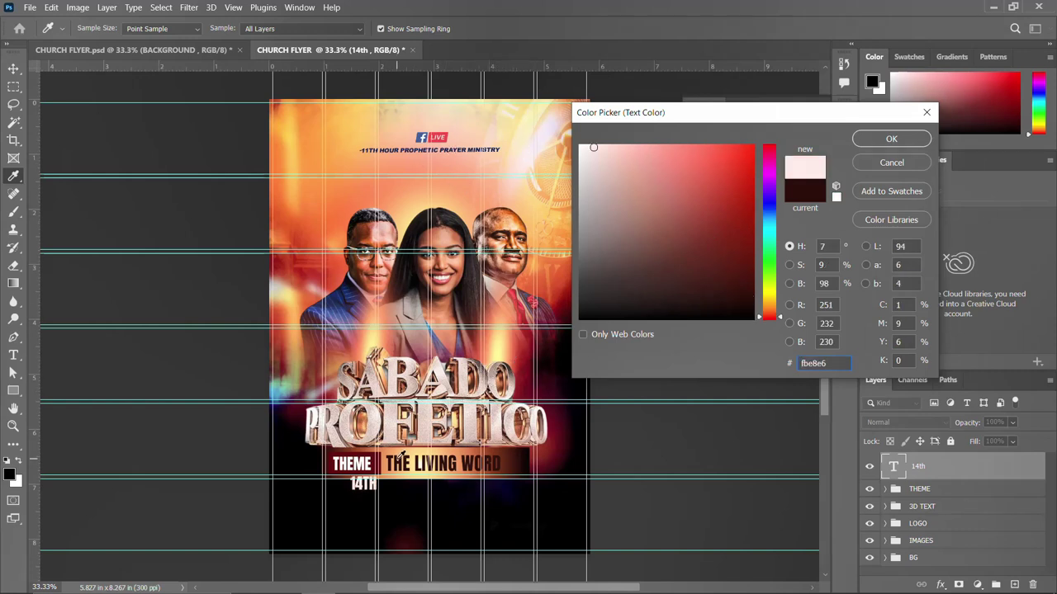
left_click(407, 445)
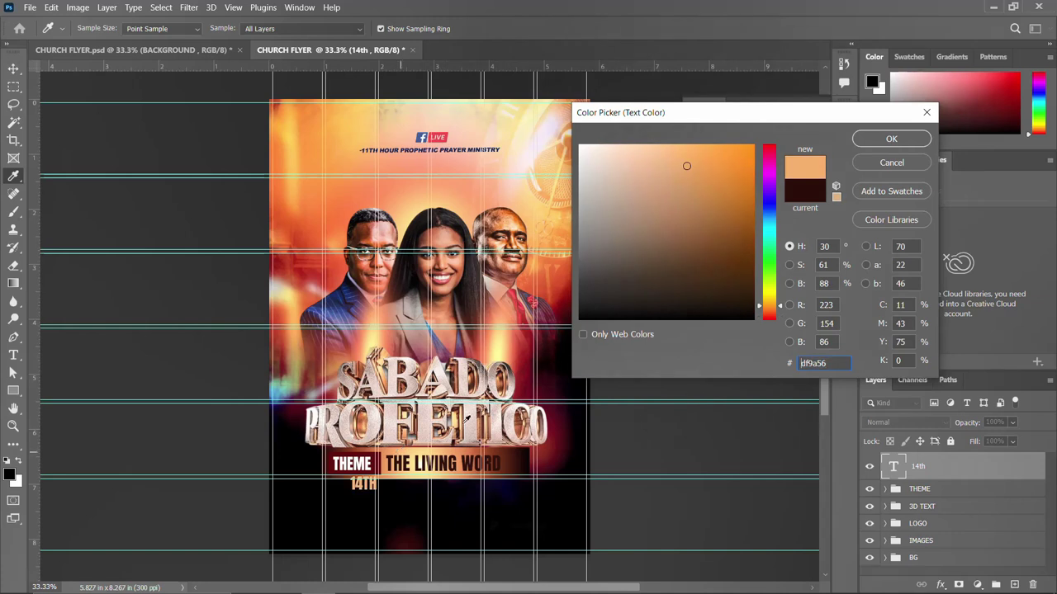
left_click(890, 140)
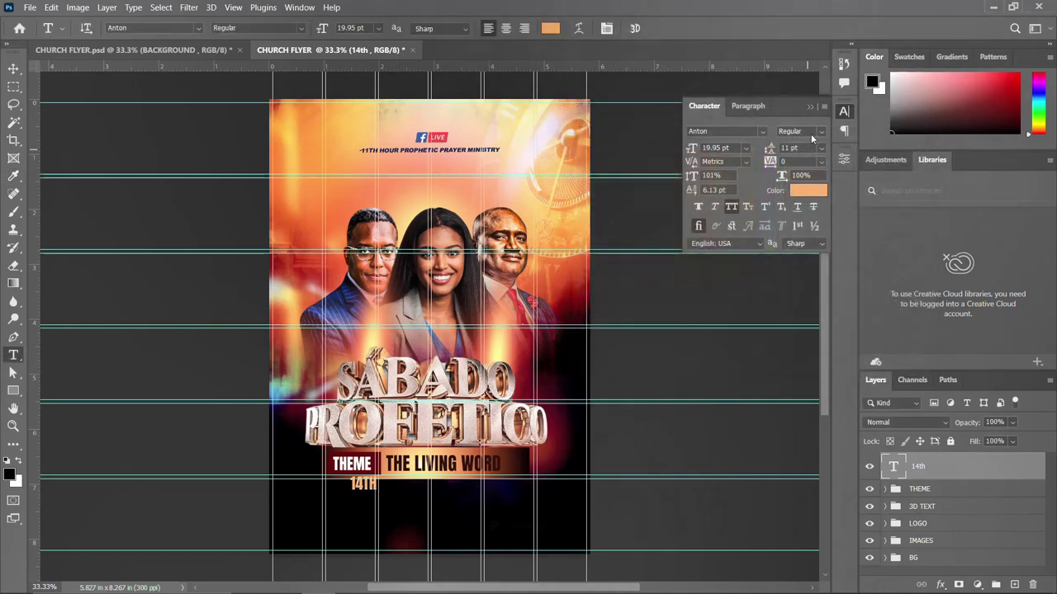
Step: Set 14TH in Akira Expanded and place a duplicate of it just below
left_click(764, 132)
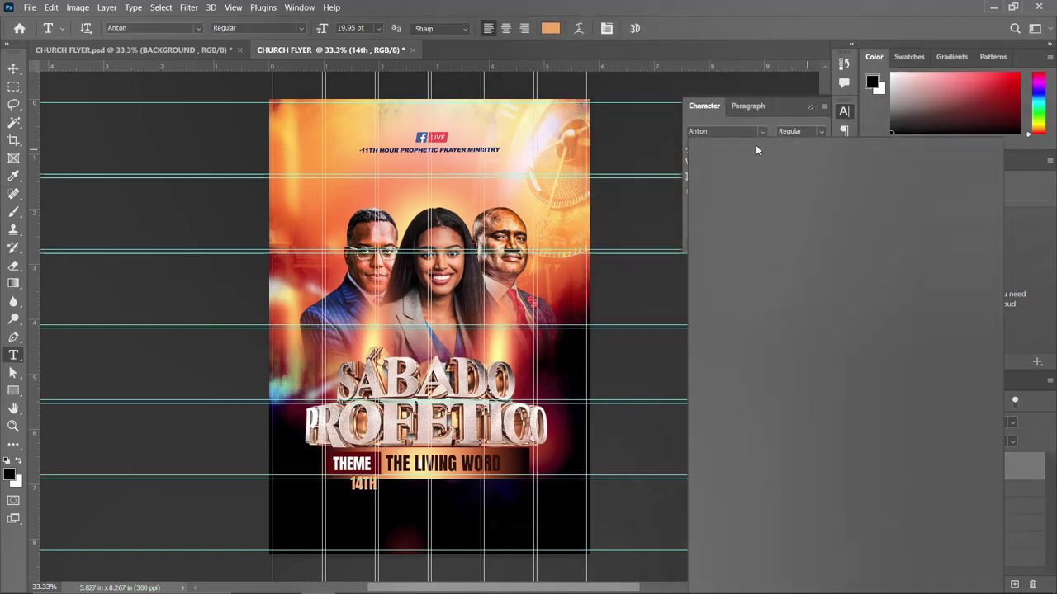
left_click(745, 213)
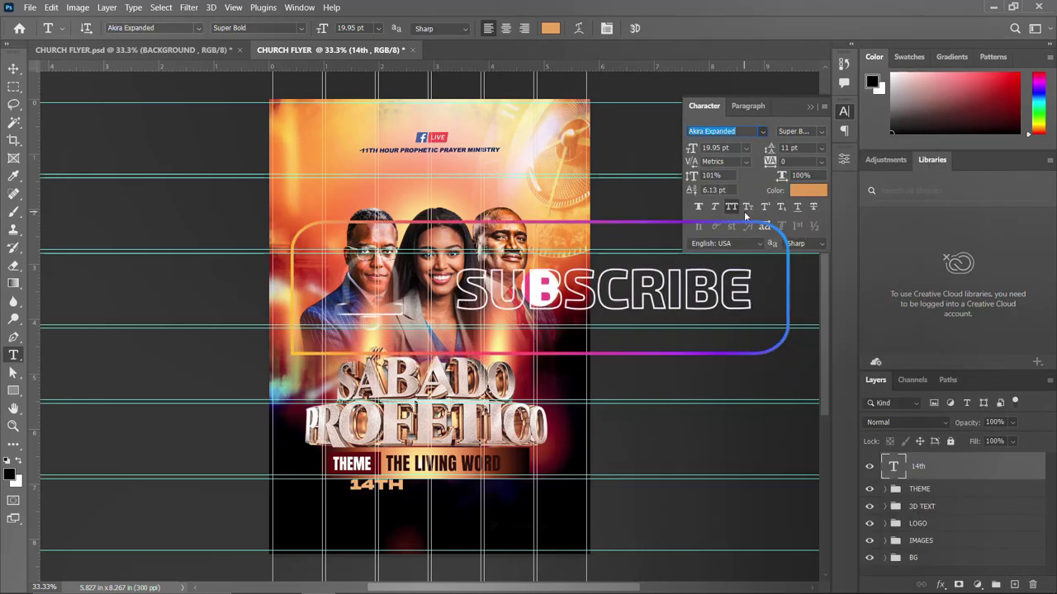
left_click(845, 116)
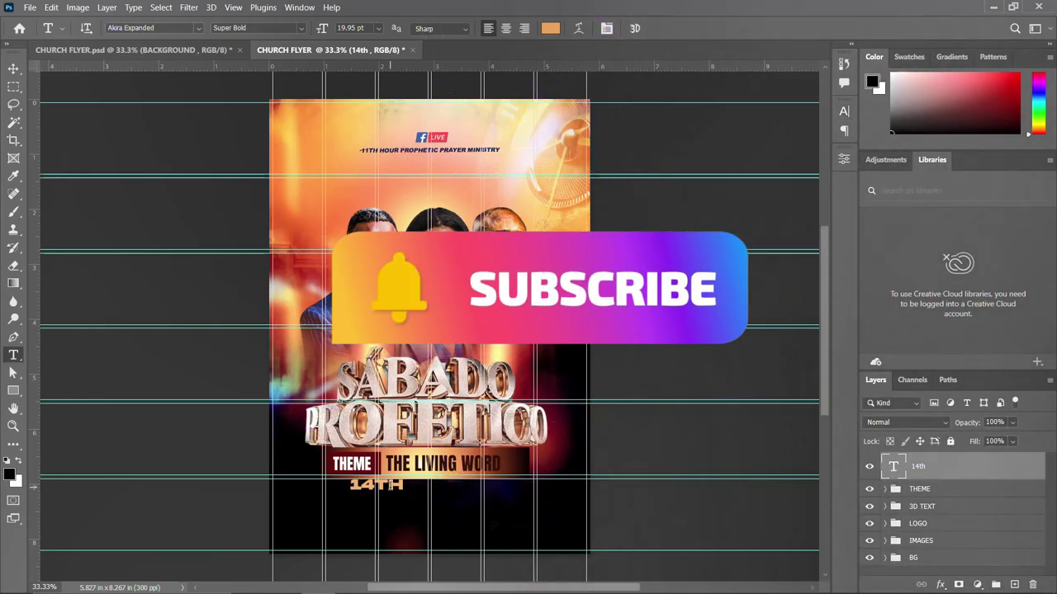
key("v")
left_click_drag(400, 493, 356, 509)
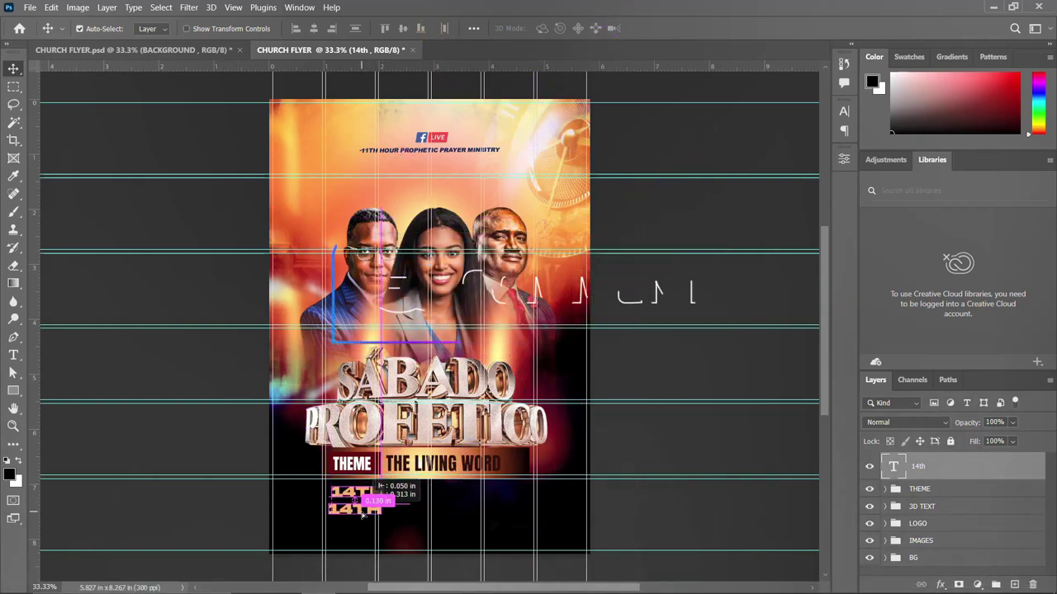
Step: Retype the duplicated text as AUGUST 2024
key("t")
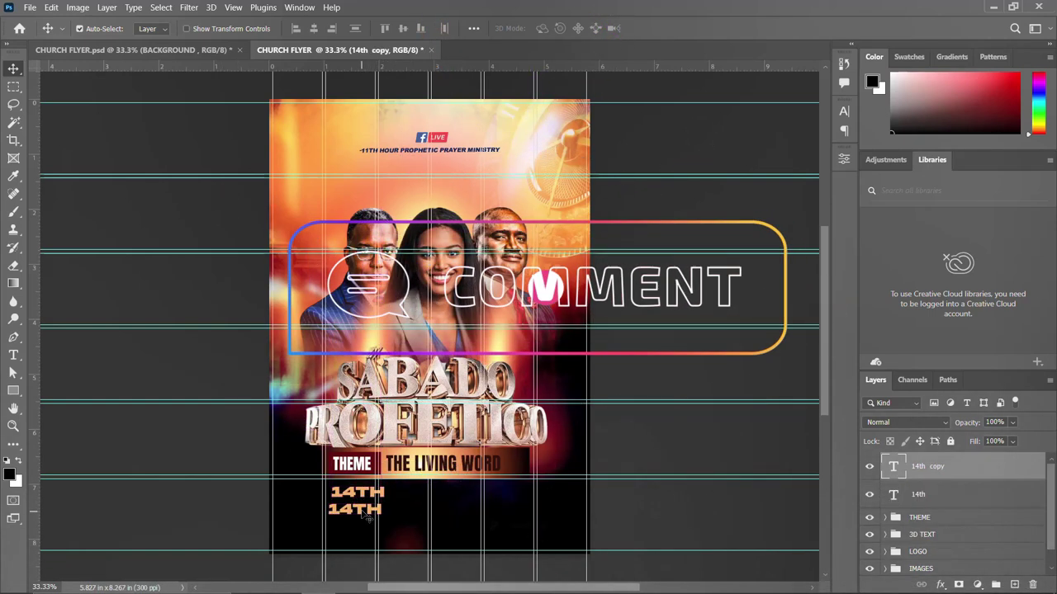
left_click(329, 510)
key("ctrl+a")
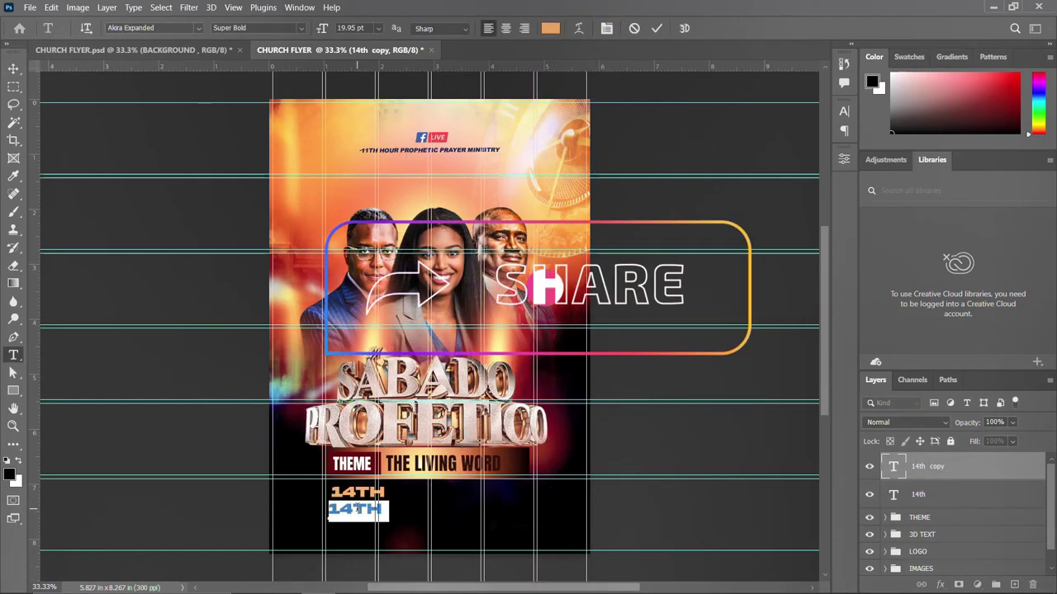
type("AU")
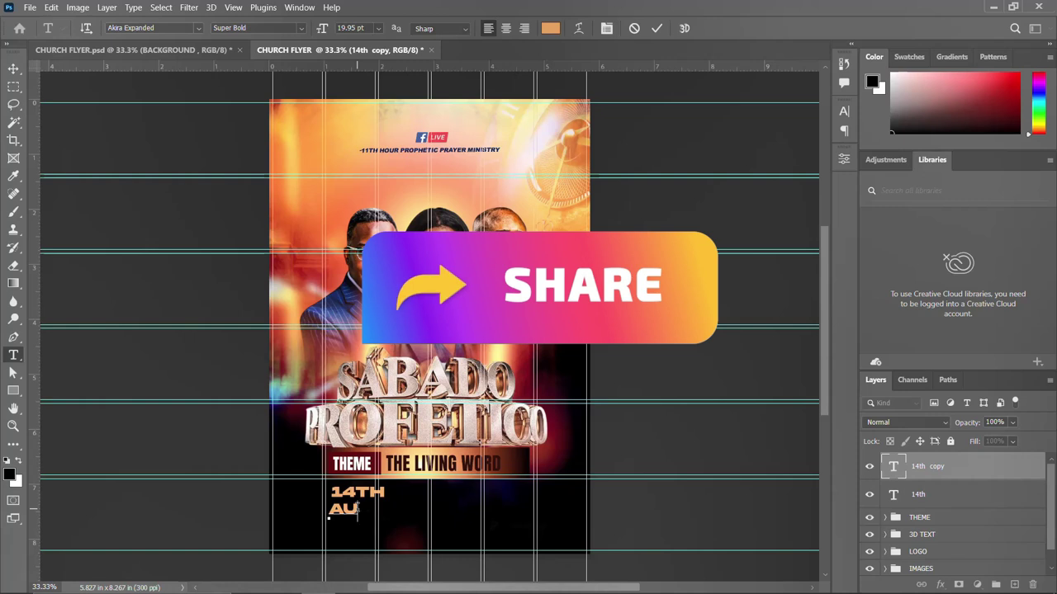
type("GUST ")
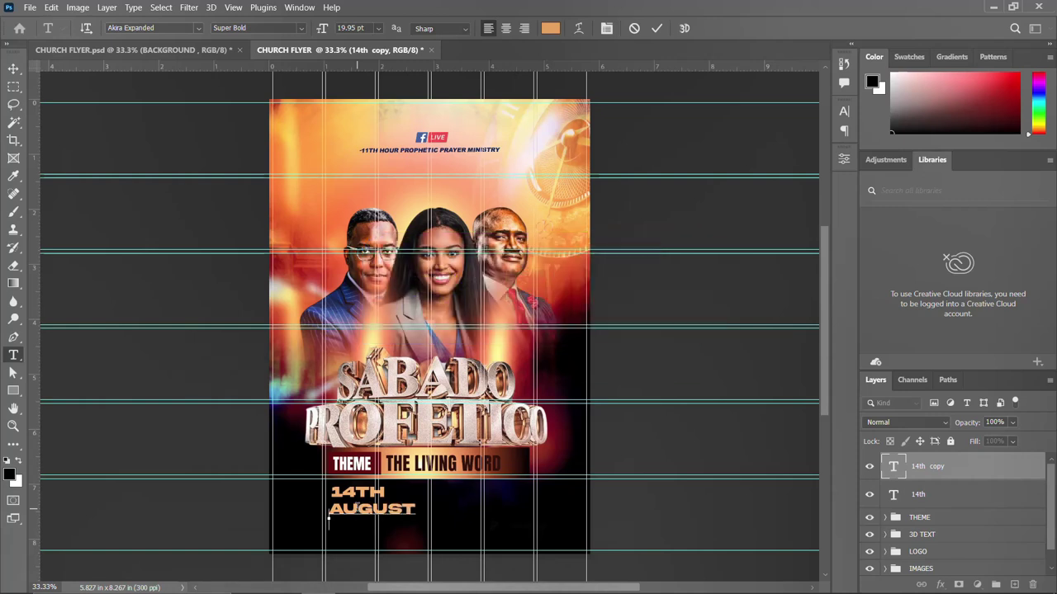
type("2024")
key("ctrl+Return")
key("v")
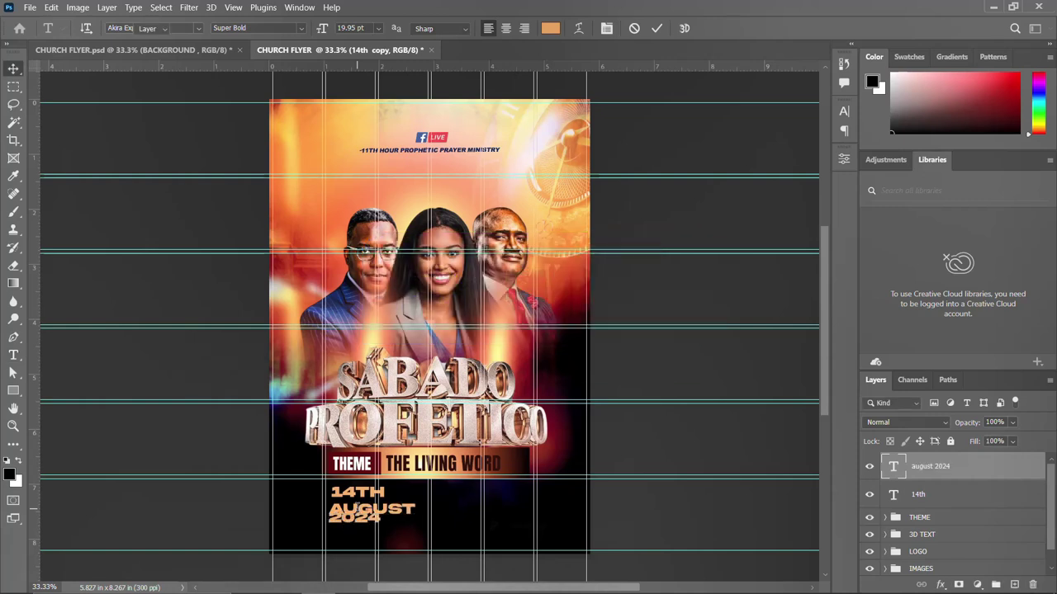
Step: Centre-align AUGUST 2024 and give it 15 pt line spacing
left_click(843, 112)
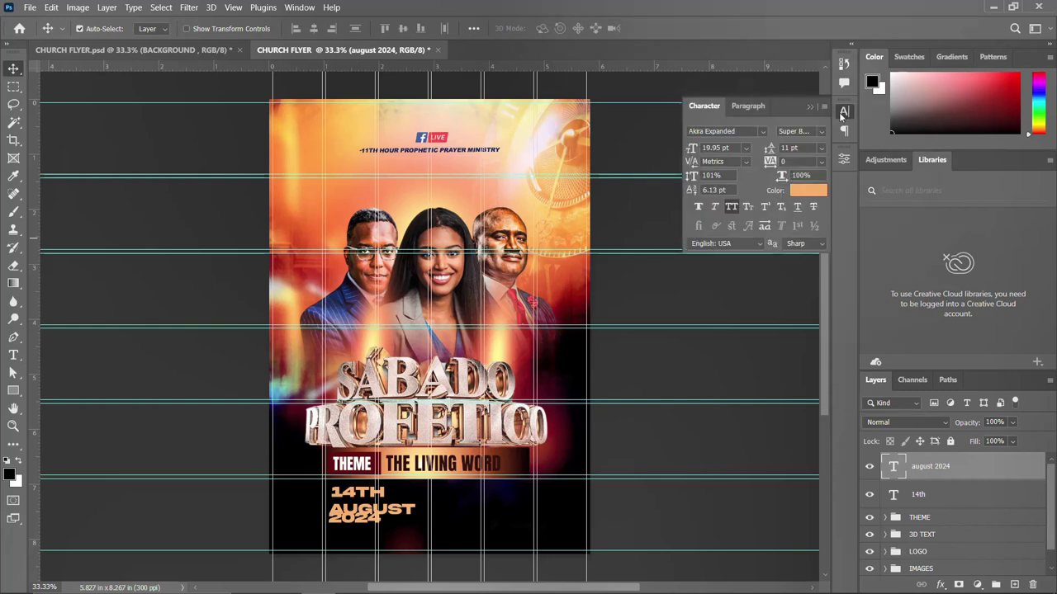
left_click(760, 107)
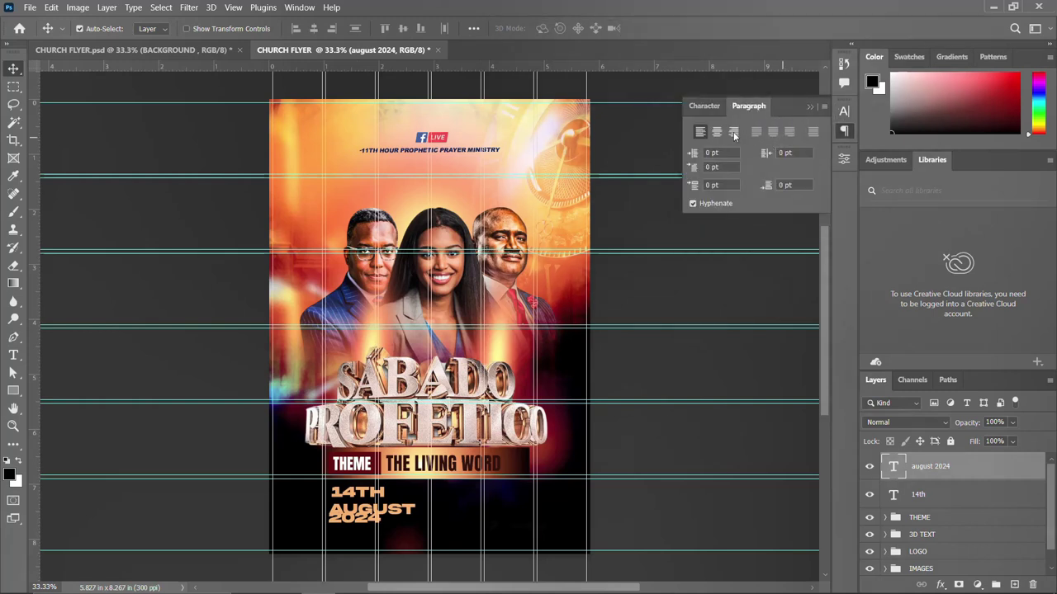
left_click(716, 133)
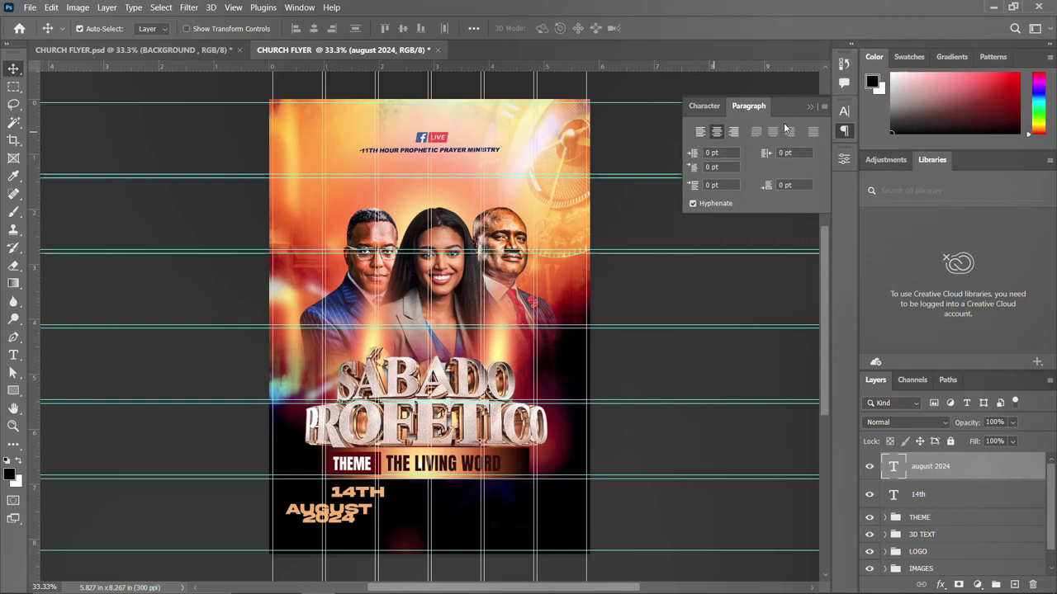
left_click(704, 105)
left_click(800, 148)
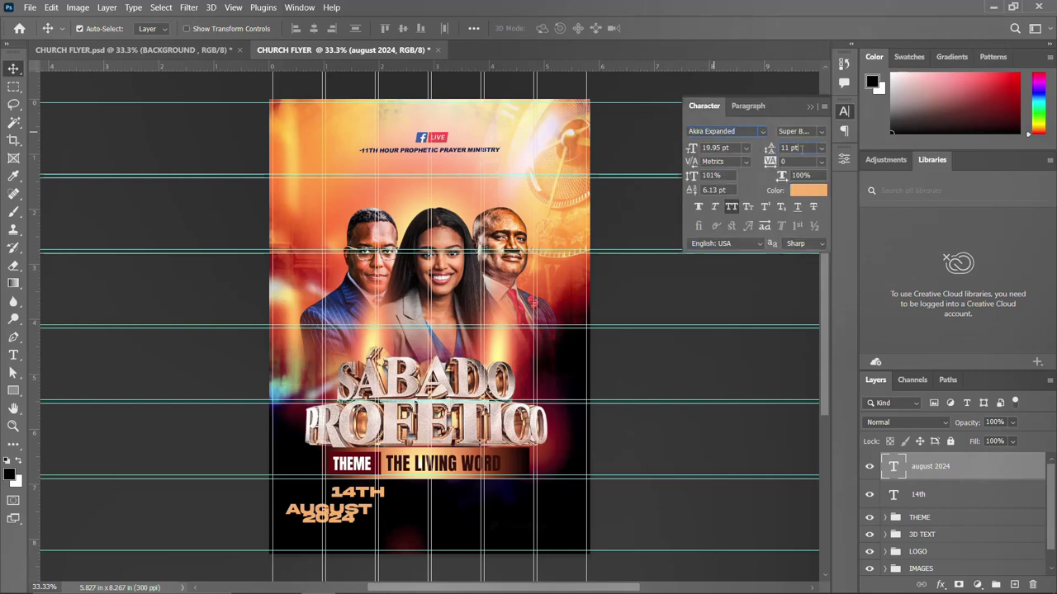
double_click(800, 148)
type("15")
key("Return")
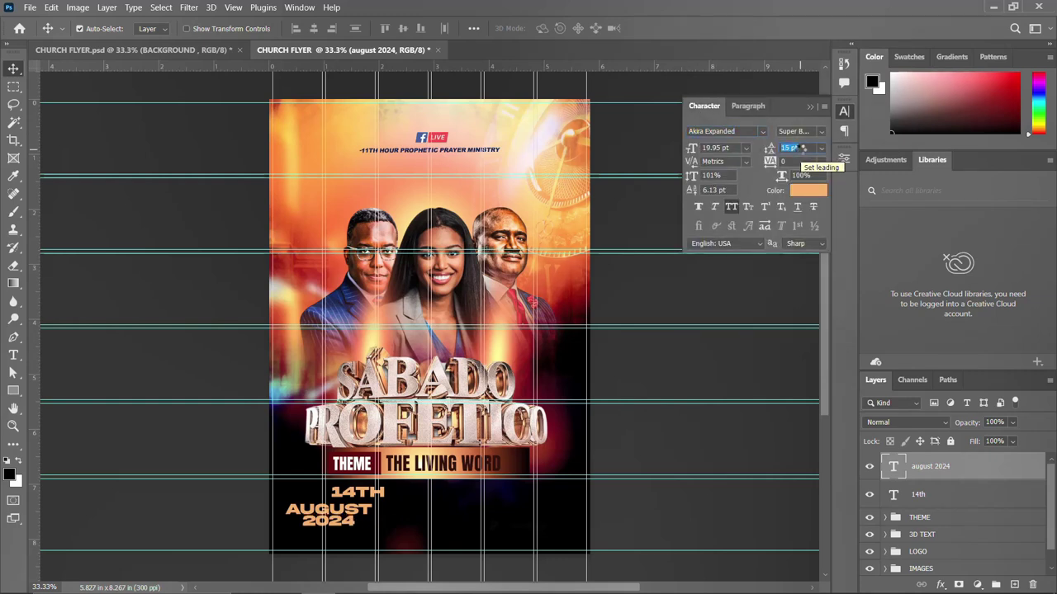
Step: Make AUGUST 2024 15 pt, centre it under 14TH, and tighten line spacing to 13 pt
double_click(716, 148)
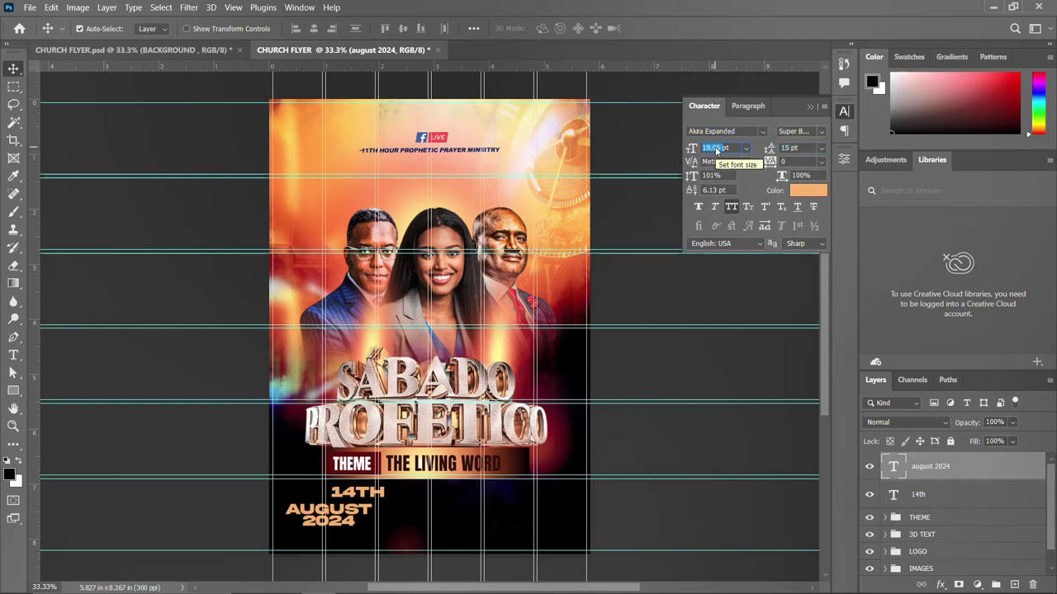
type("15")
key("Return")
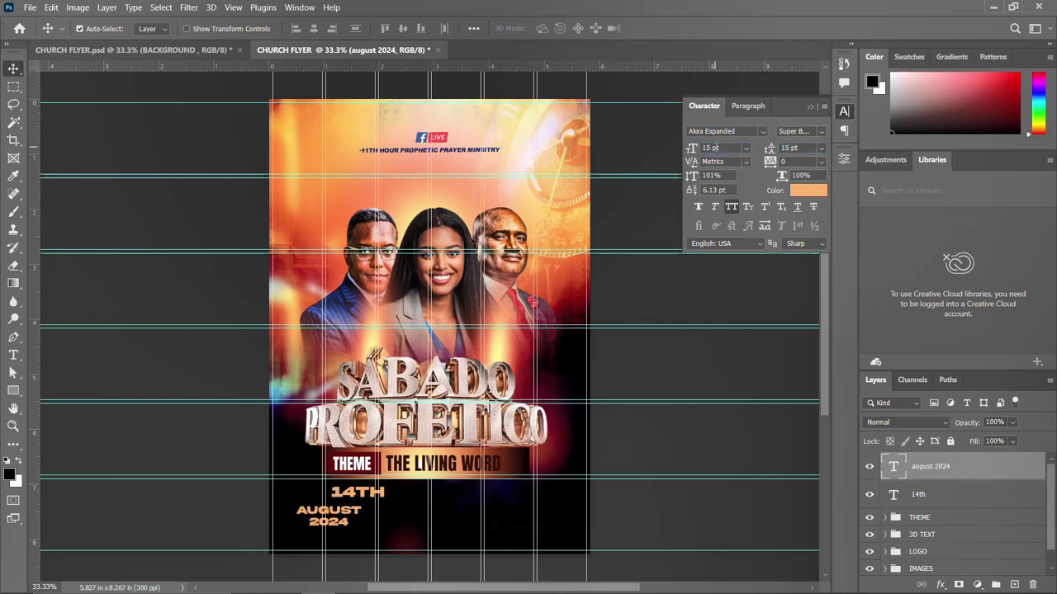
left_click_drag(346, 518, 376, 511)
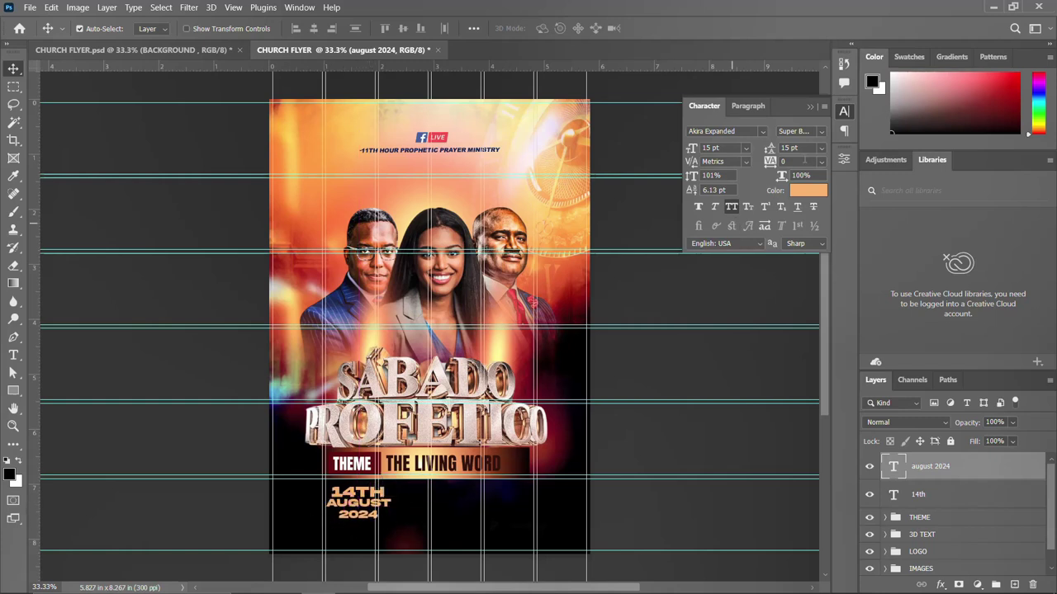
left_click(803, 150)
type("13")
key("Return")
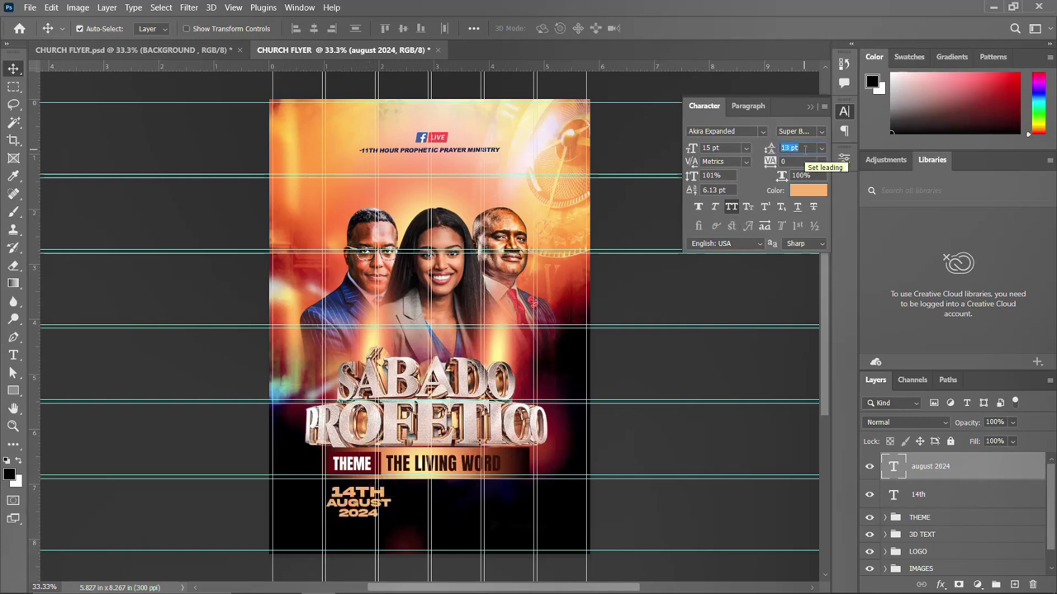
left_click(843, 110)
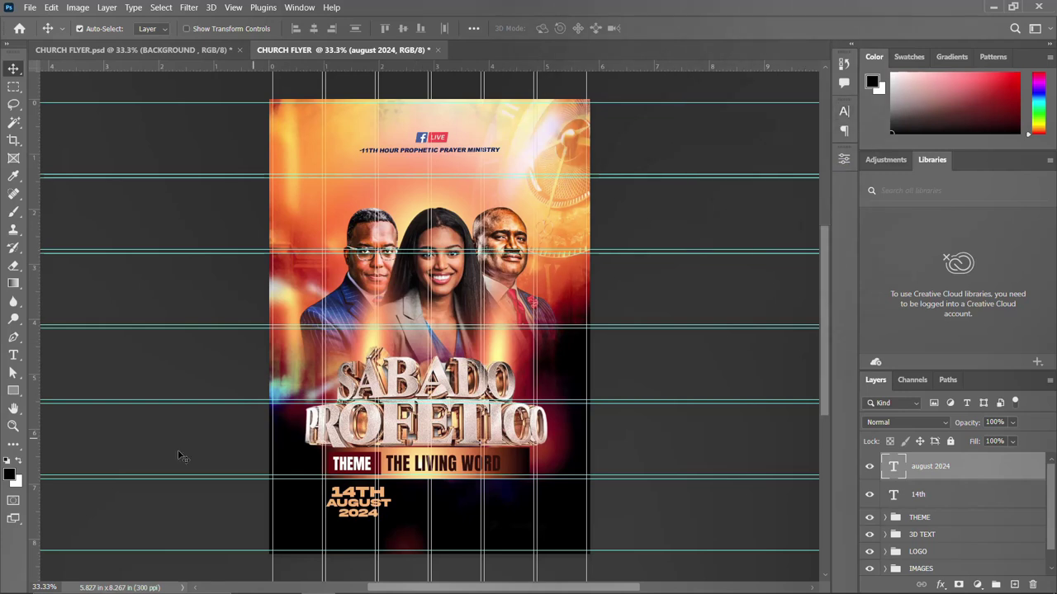
Step: Draw a small orange-filled circle to the left of 14TH
left_click(17, 395)
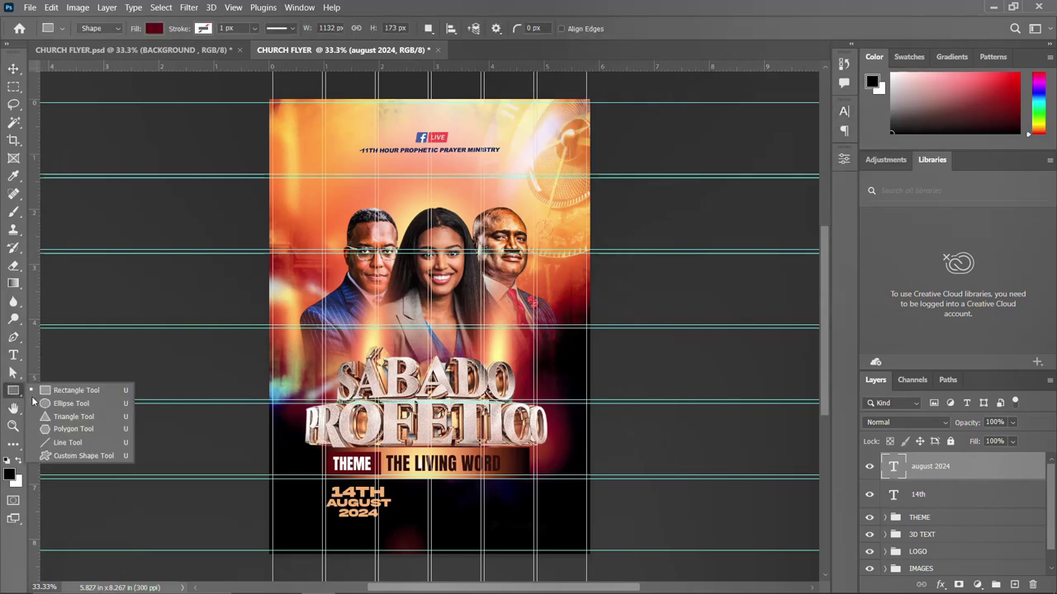
key("shift+u")
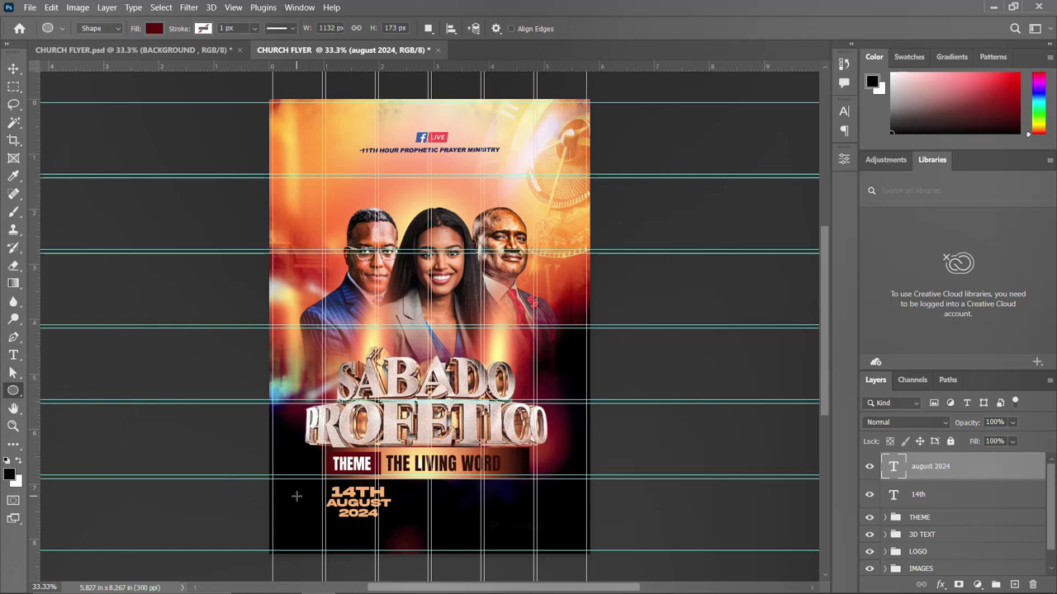
left_click_drag(303, 493, 329, 513)
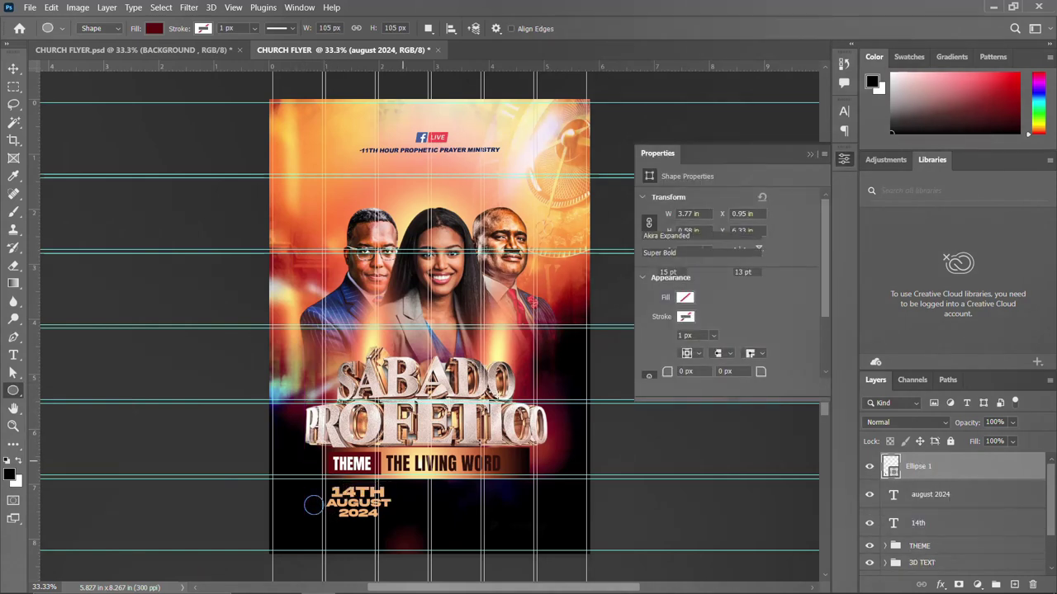
left_click(686, 299)
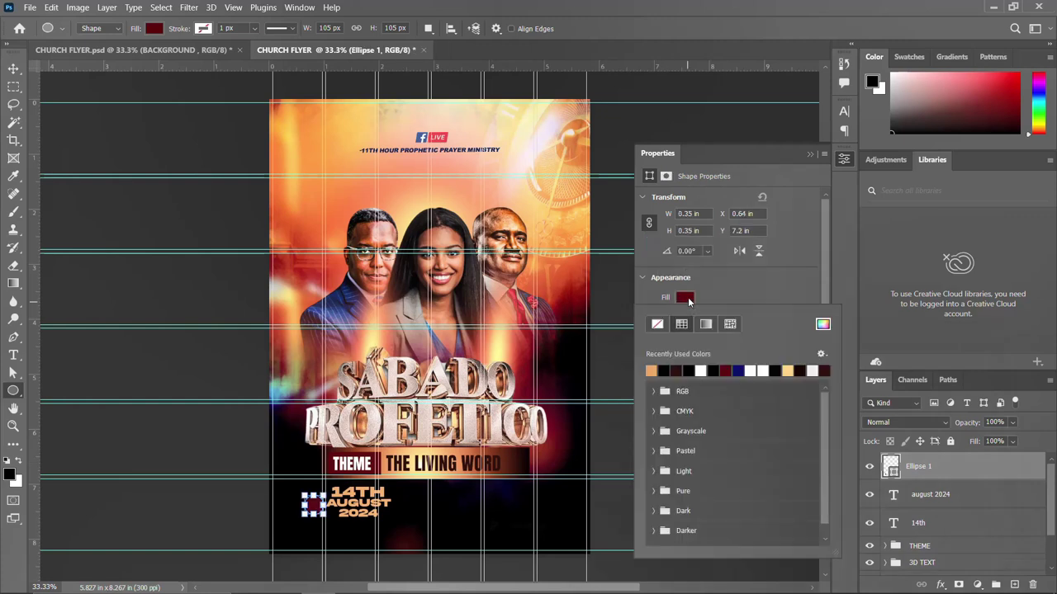
left_click(652, 369)
left_click(840, 165)
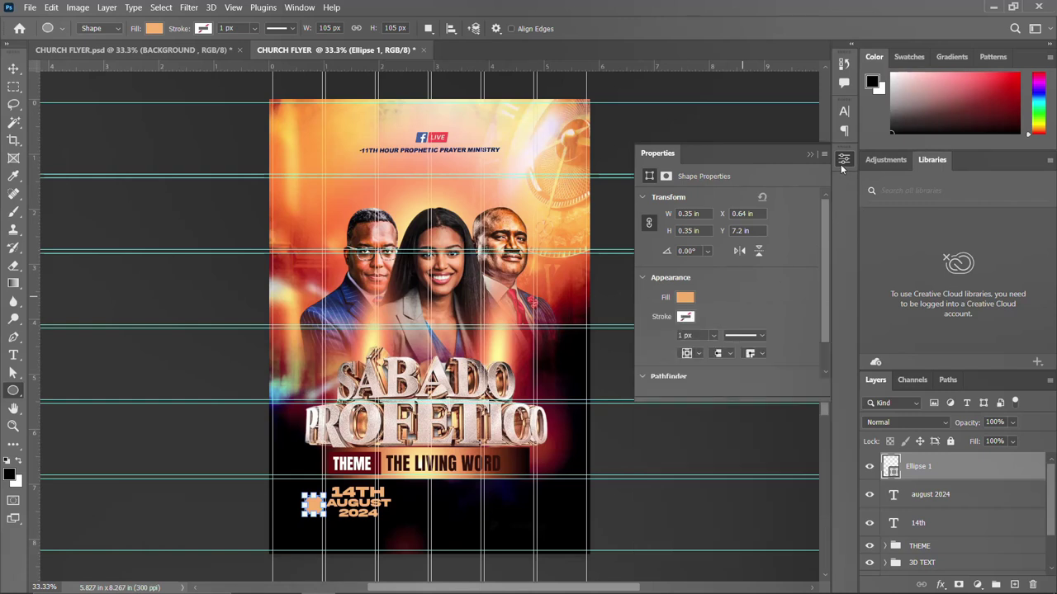
left_click(841, 164)
Step: Drag the calendar icon from the SABADO folder onto the flyer
left_click(13, 64)
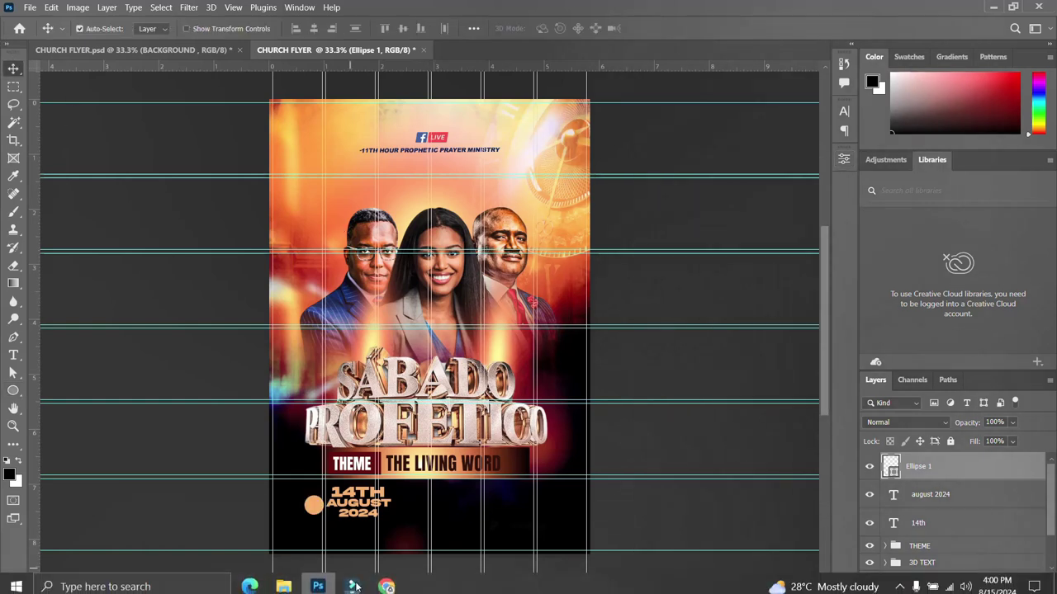
left_click(284, 581)
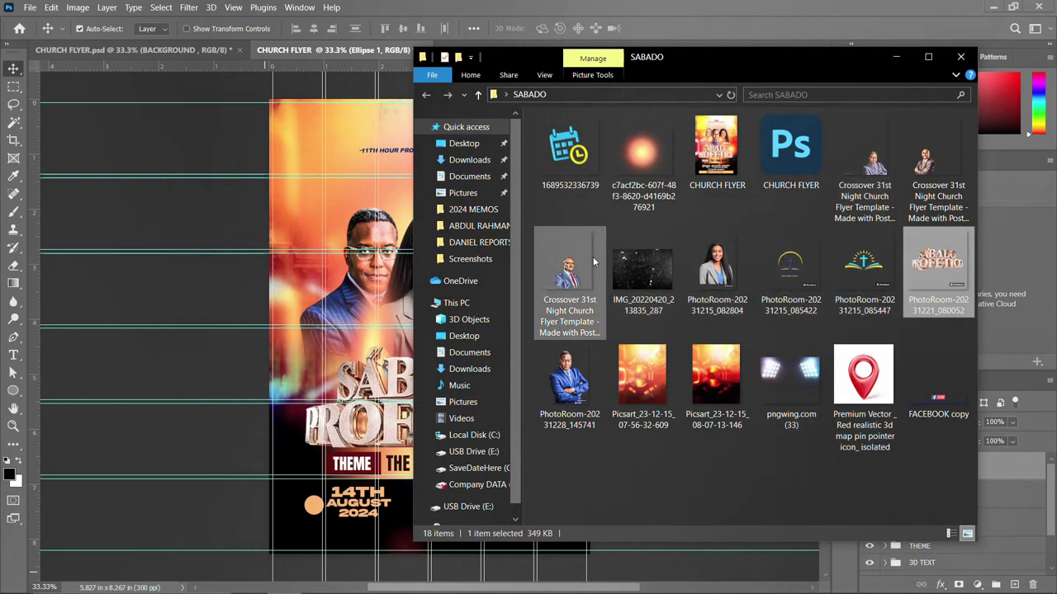
left_click(578, 153)
left_click_drag(578, 153, 272, 409)
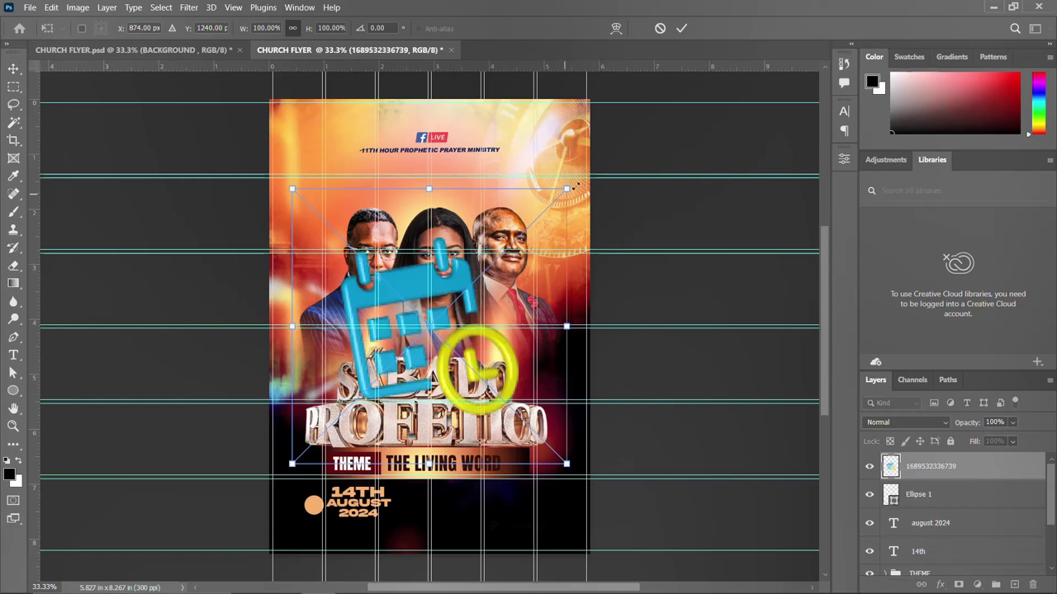
Step: Shrink the calendar image to about 11%, move it onto the orange circle, then scale to about 8%
left_click_drag(566, 188, 430, 294)
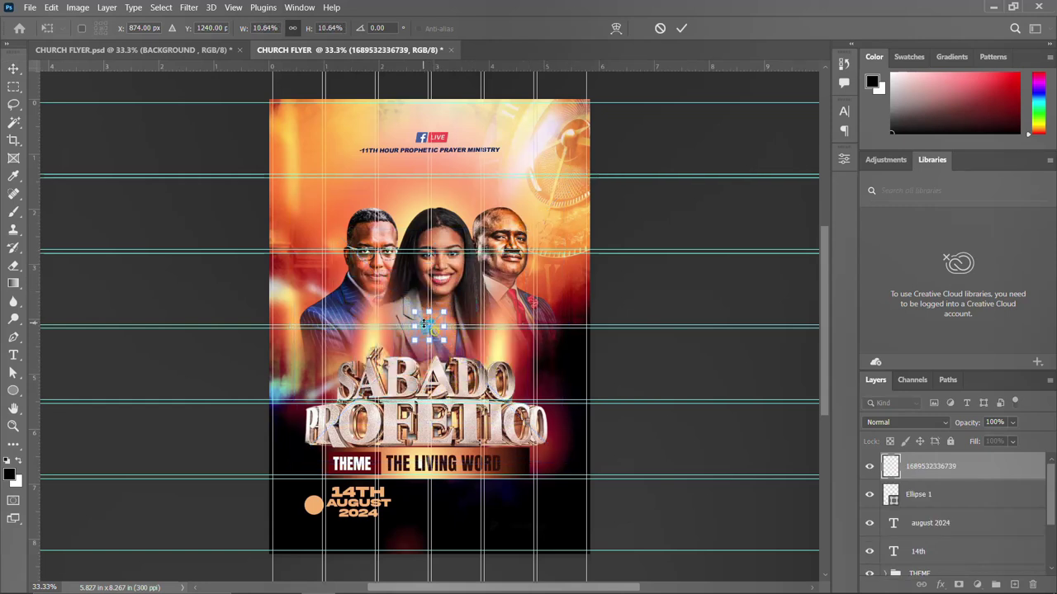
key("Return")
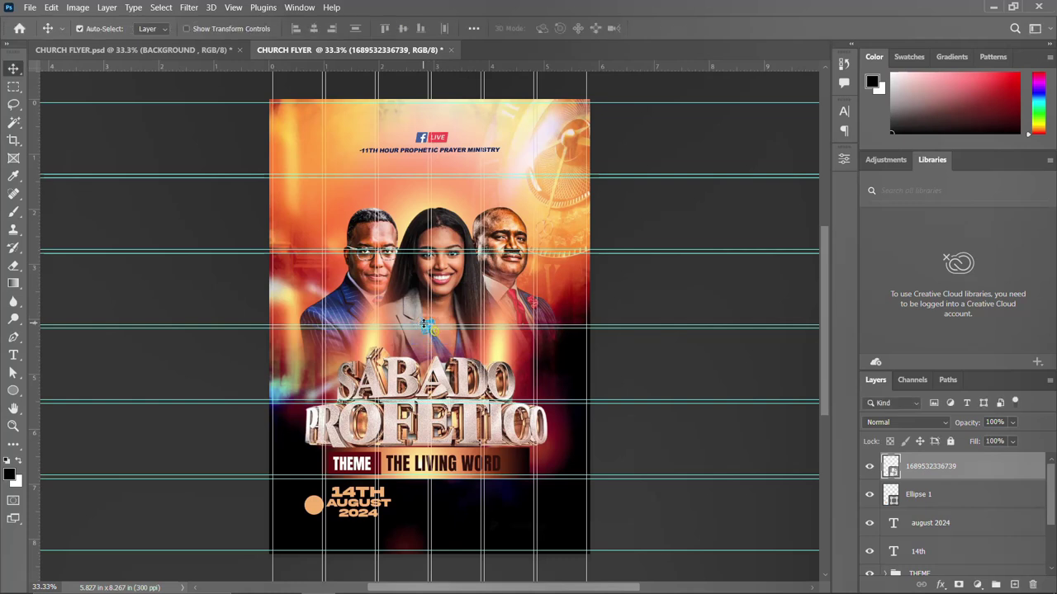
key("ctrl+semicolon")
left_click_drag(423, 326, 318, 493)
key("ctrl+t")
key("Return")
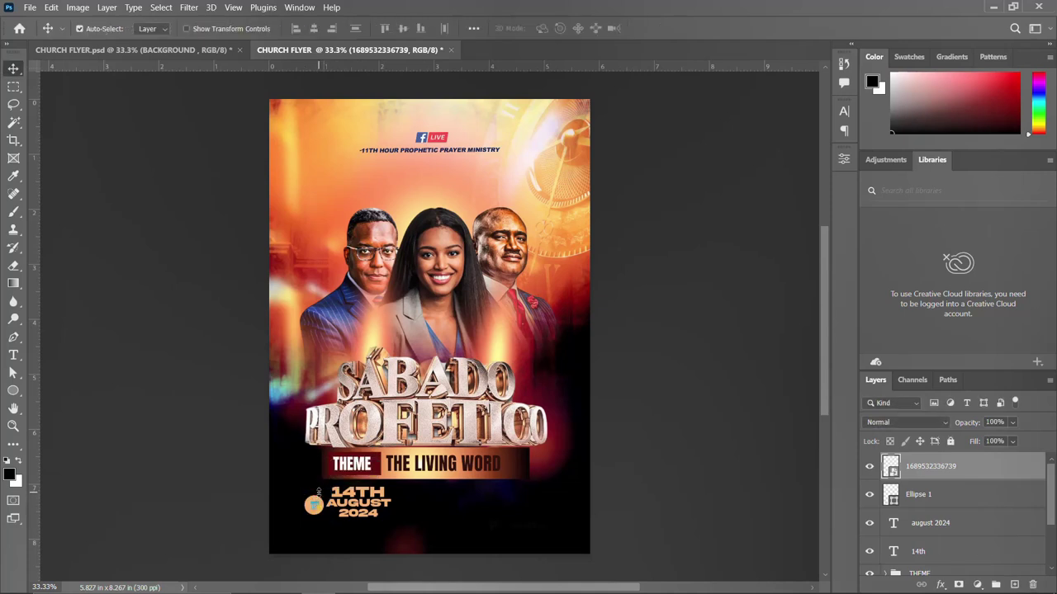
Step: Give the calendar icon a white Color Overlay and show the guides again
double_click(1025, 472)
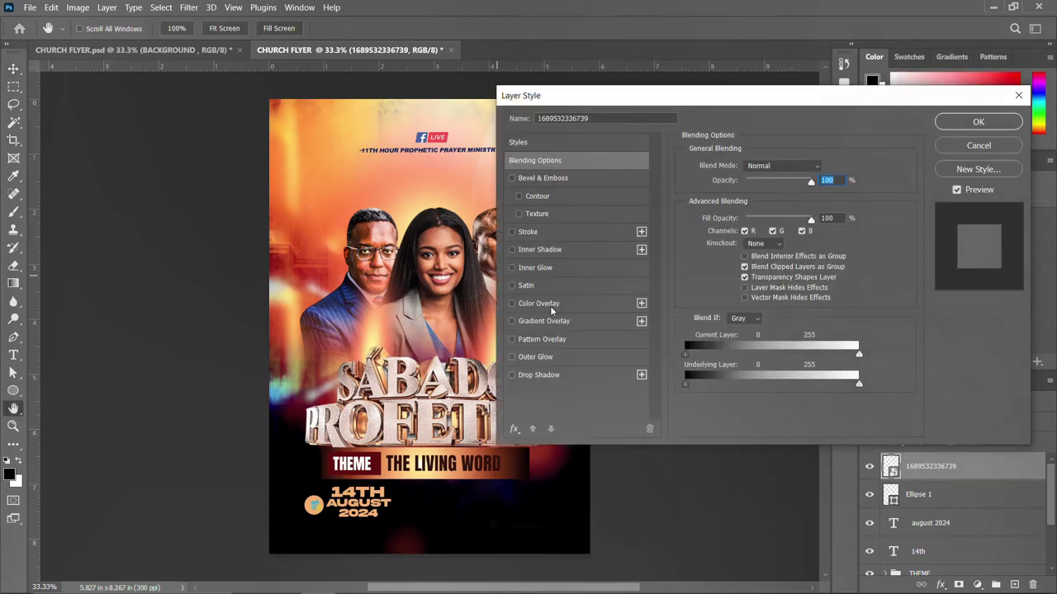
left_click(541, 304)
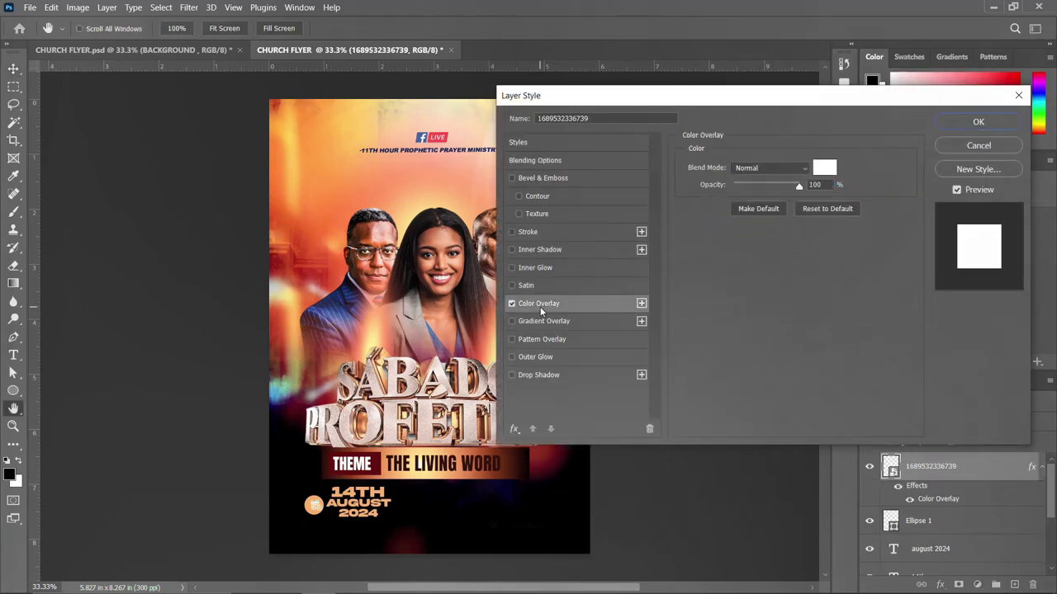
left_click(972, 124)
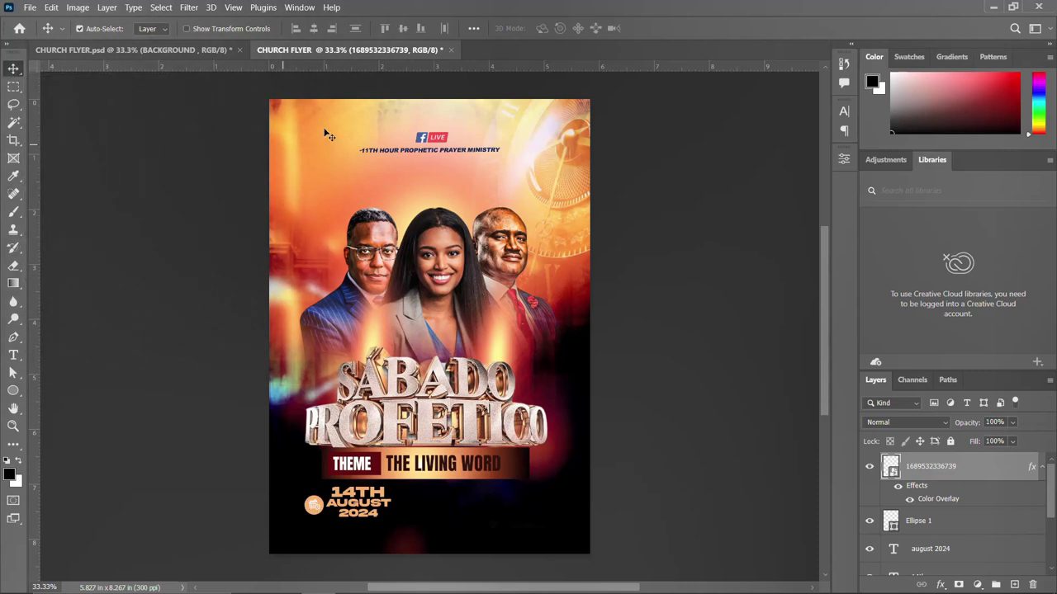
key("ctrl+semicolon")
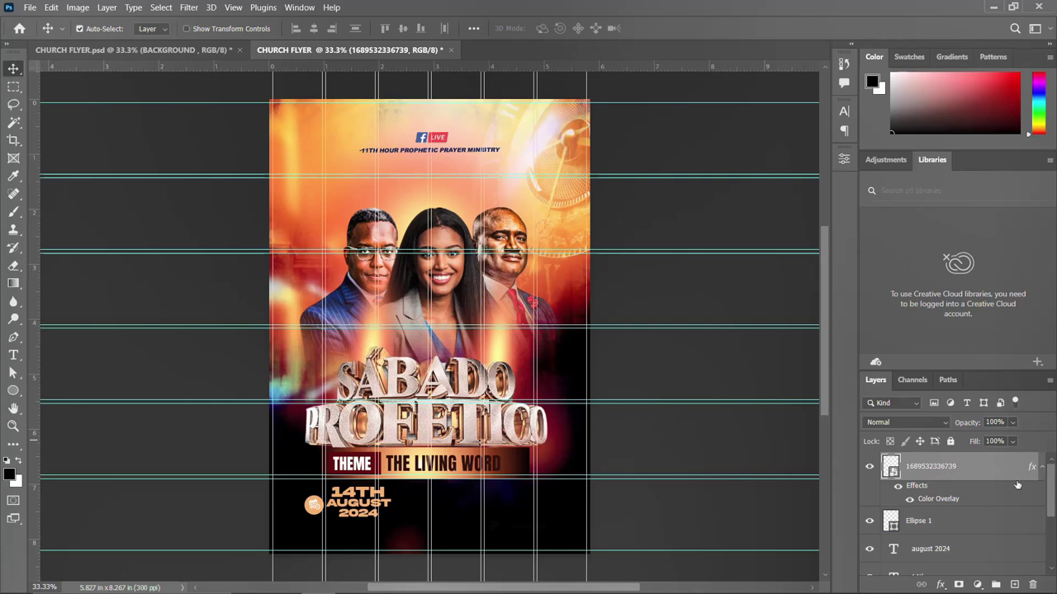
Step: Group the date layers as DATE and shift the group slightly right
scroll(941, 511, "down", 5)
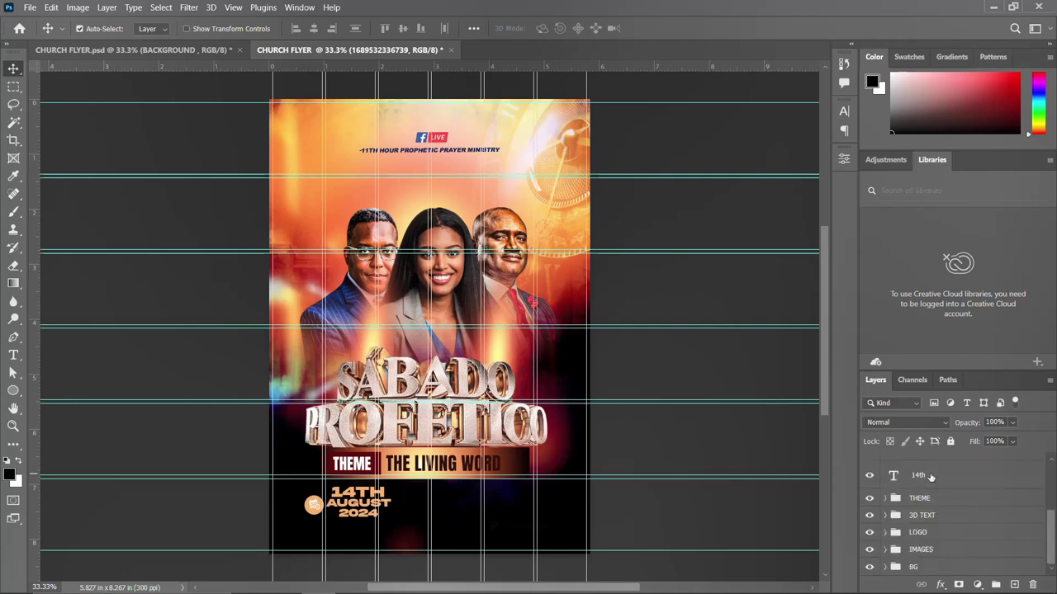
left_click(930, 476)
key("ctrl+g")
double_click(920, 462)
type("DA")
key("Return")
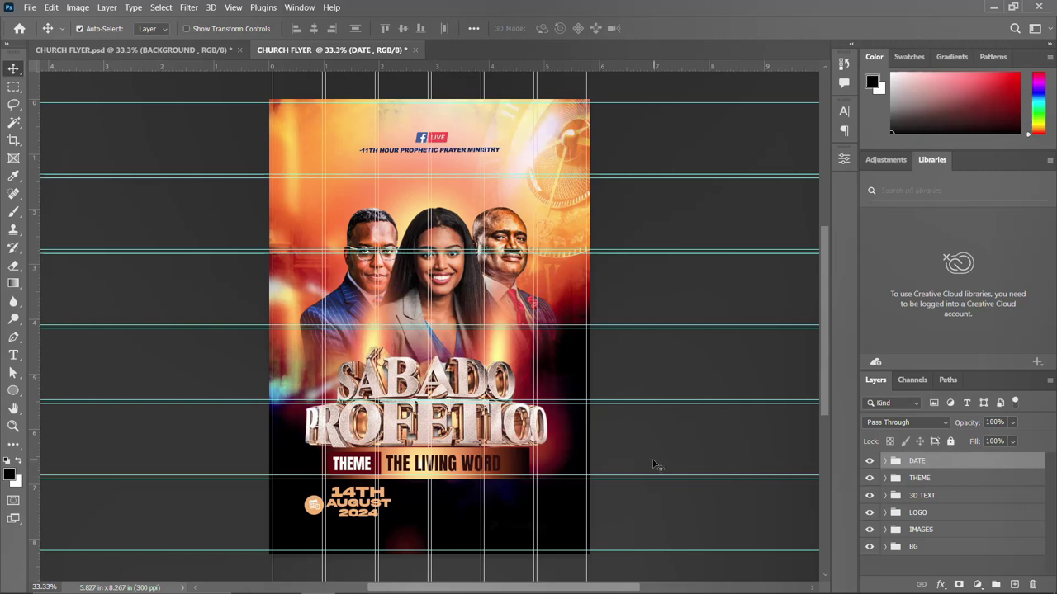
key("ctrl+t")
left_click_drag(346, 501, 368, 501)
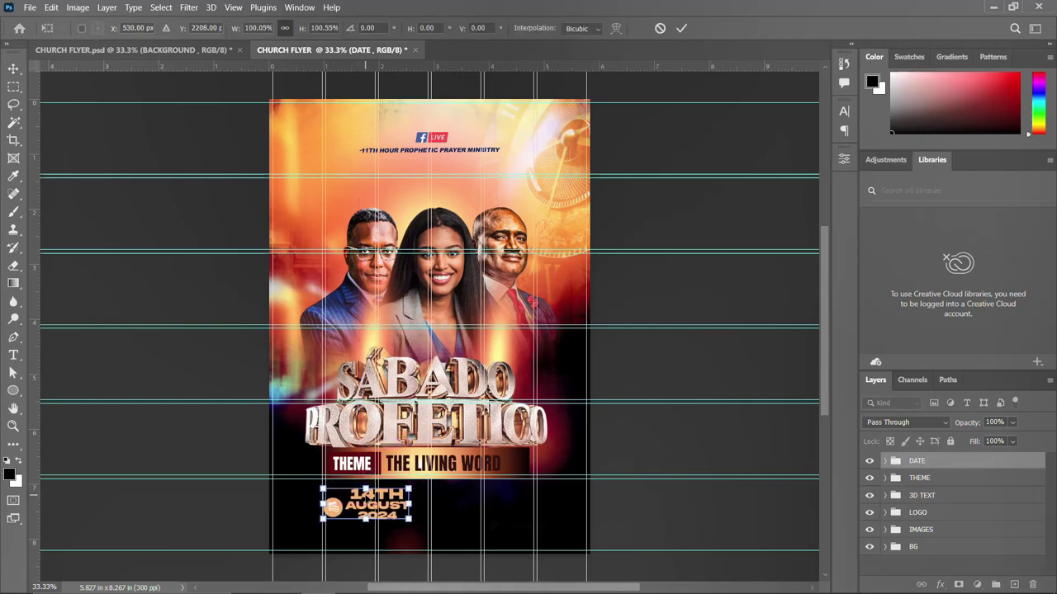
key("Return")
Step: Enlarge 14TH to 25 pt and nudge it slightly left
left_click(371, 502)
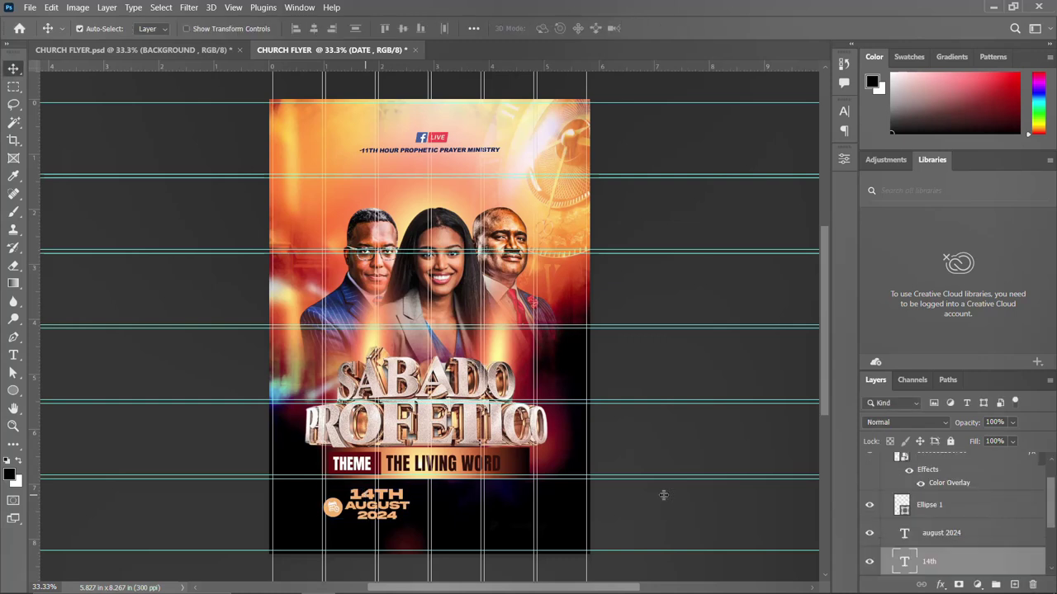
left_click(843, 110)
type("25pt")
key("Return")
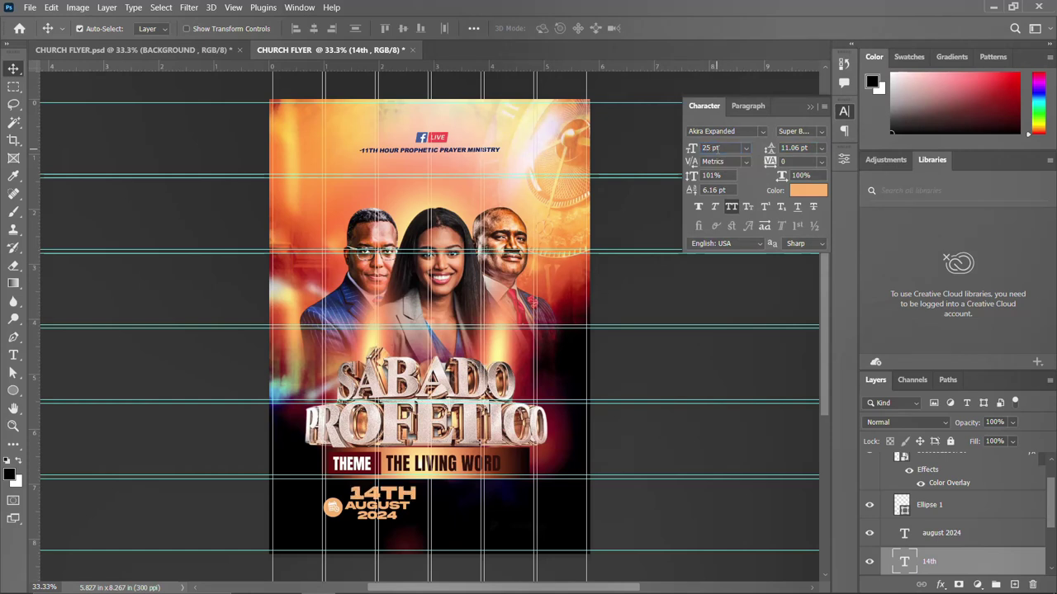
left_click(844, 112)
key("Left")
key("Left")
key("Left")
key("Left")
key("Left")
key("Left")
key("Left")
key("Left")
key("Left")
key("Left")
key("Left")
key("Left")
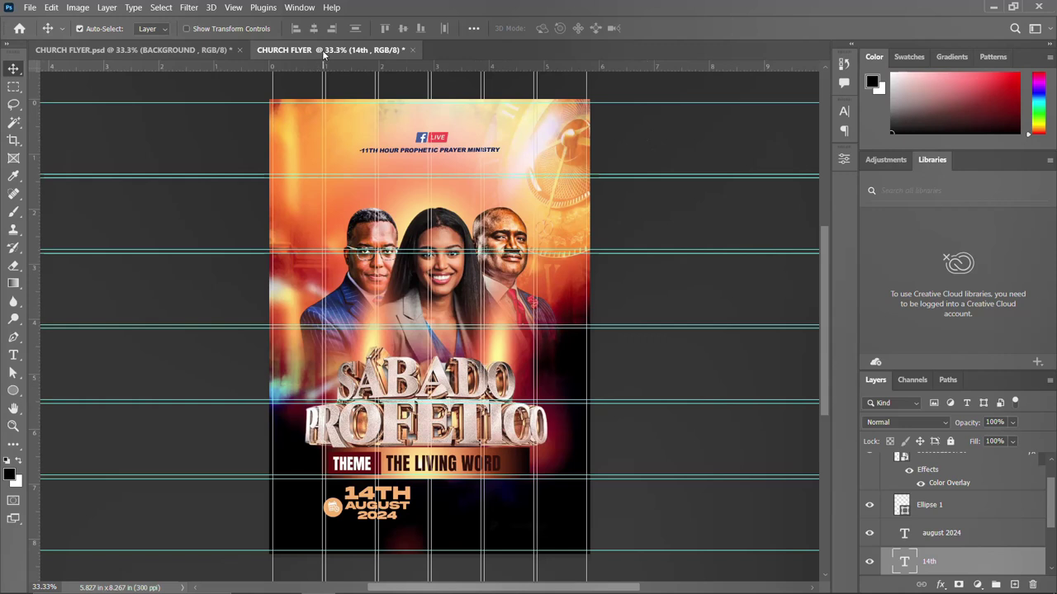
Step: Paste the VENUE group with pin, TEMA COM25 and estate address, then collapse it
key("ctrl+v")
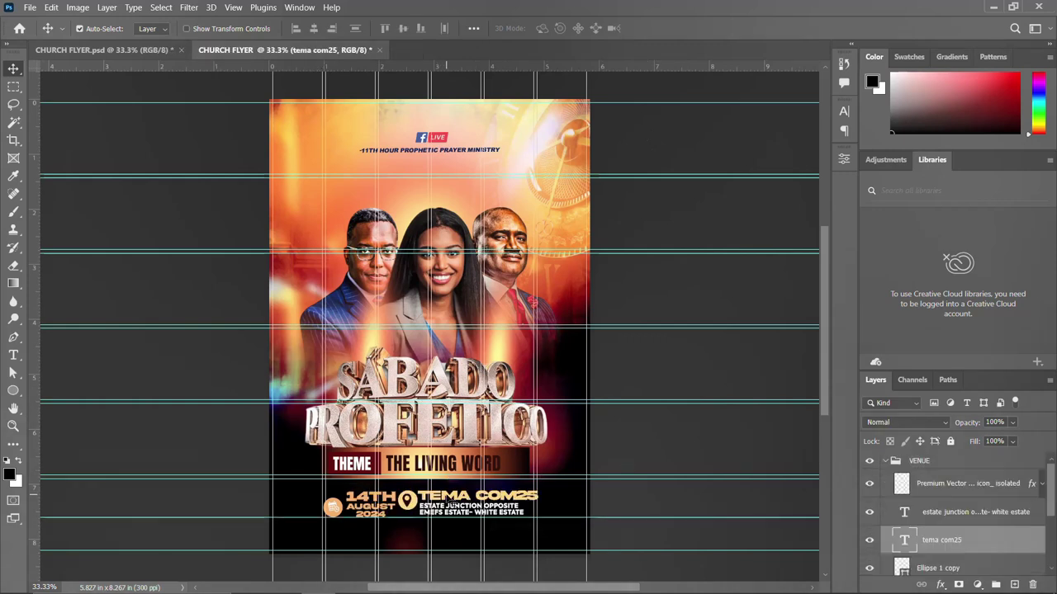
double_click(452, 501)
left_click_drag(414, 493, 555, 500)
key("ctrl+Return")
key("v")
left_click(511, 518)
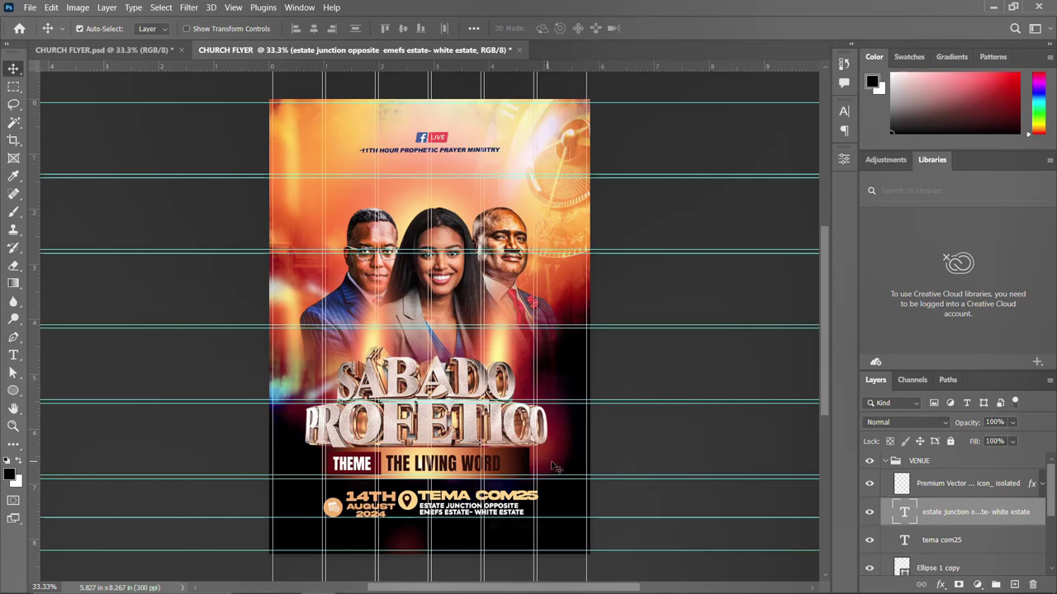
left_click(885, 466)
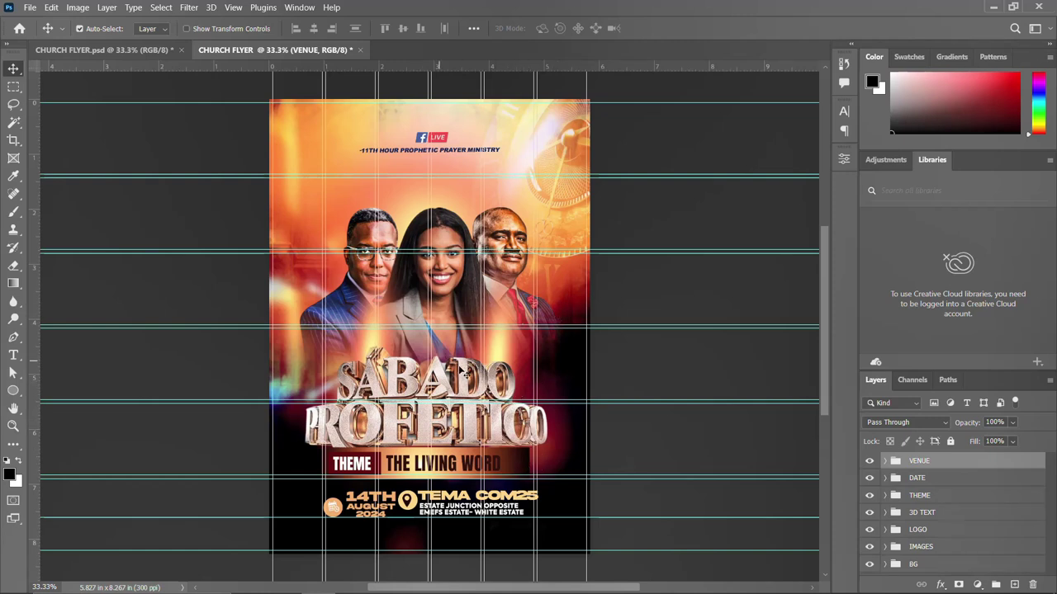
Step: Draw a rectangle bar along the flyer's bottom and narrow it from the left edge
left_click(869, 460)
left_click(868, 461)
left_click(868, 478)
left_click(13, 390)
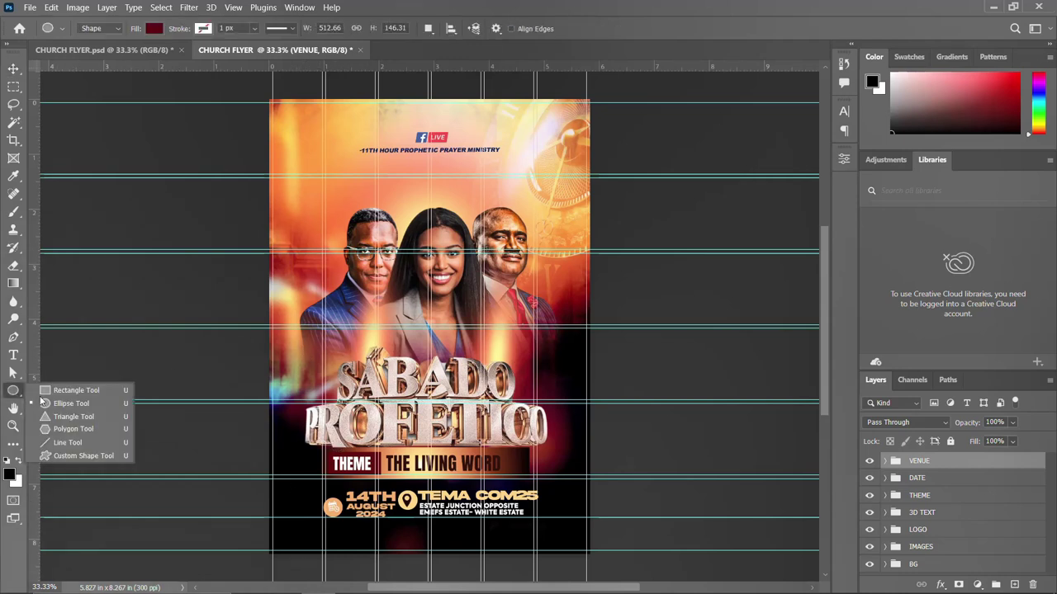
left_click(76, 391)
left_click_drag(311, 527, 537, 542)
left_click_drag(314, 535, 326, 535)
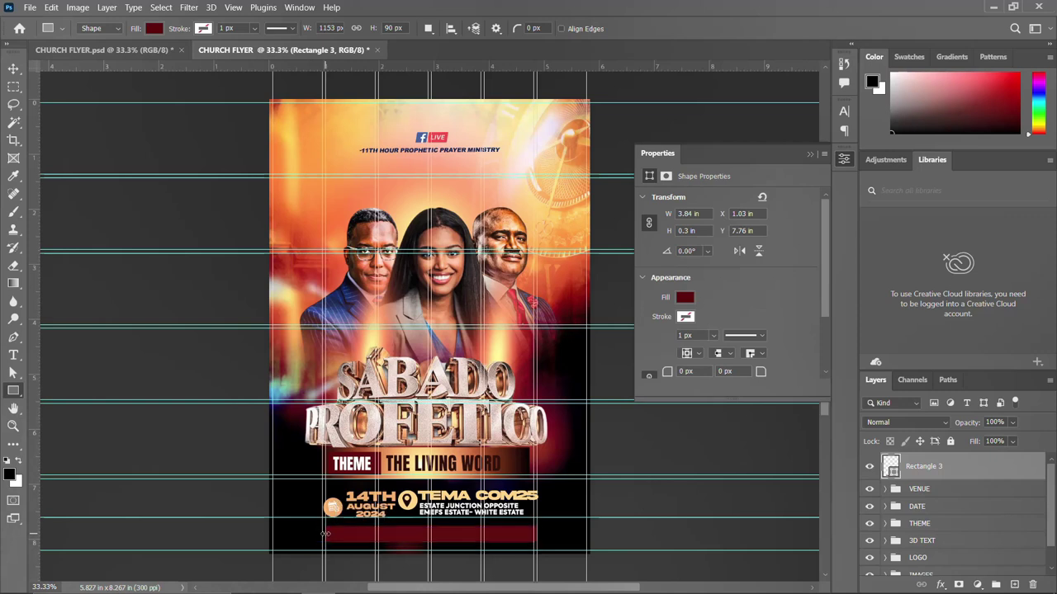
Step: Fill the bottom bar with light yellow
left_click(686, 297)
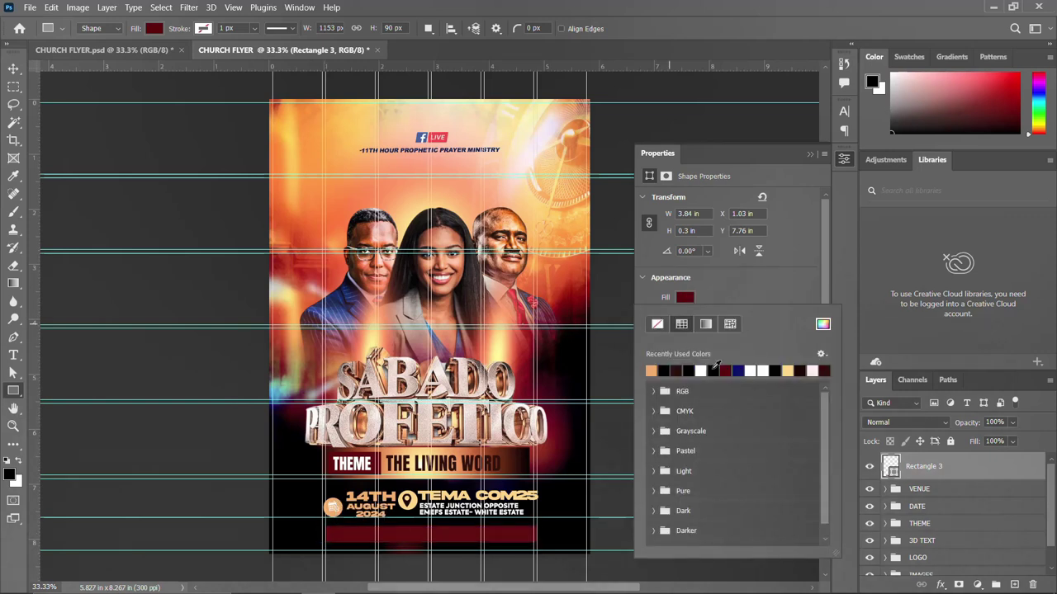
left_click(788, 370)
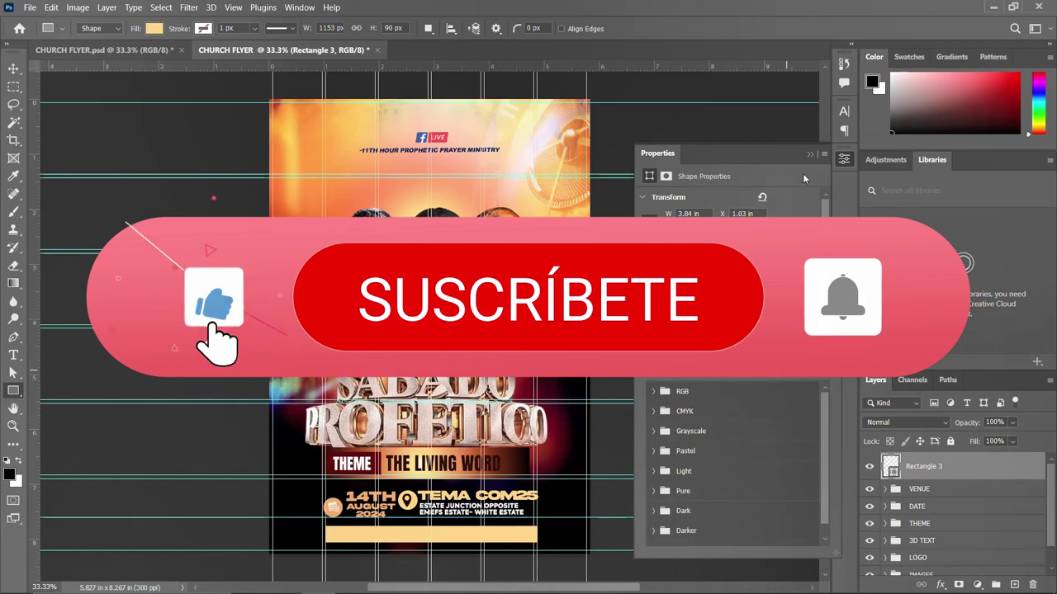
left_click(844, 159)
left_click(844, 160)
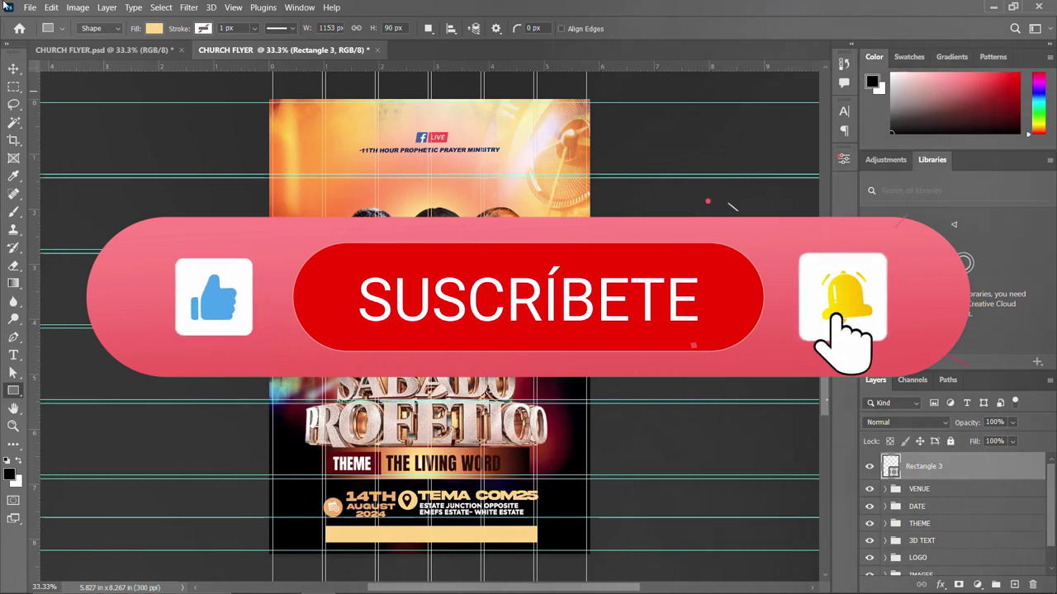
left_click(12, 68)
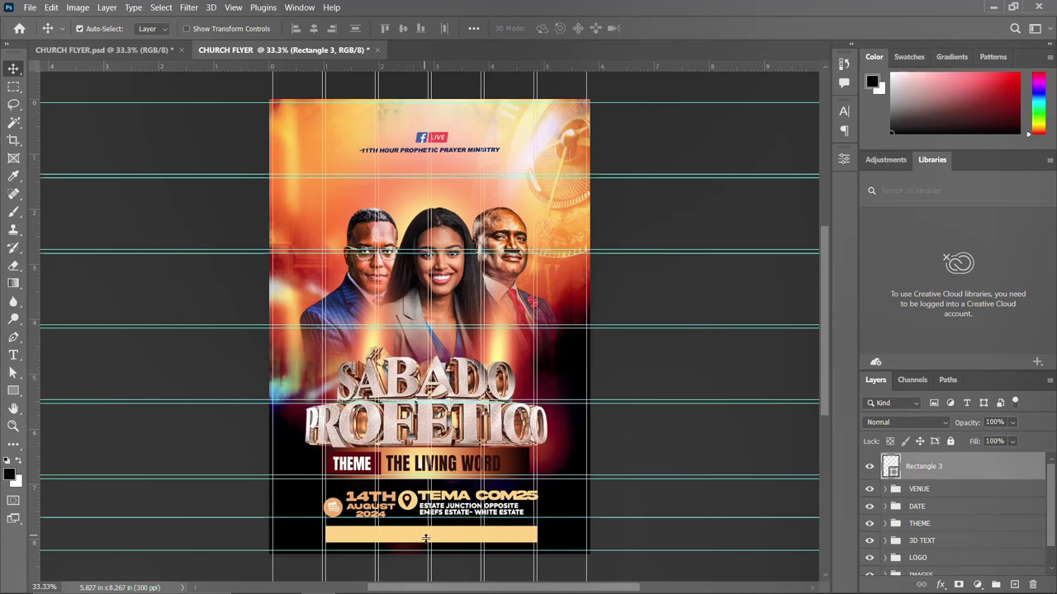
key("t")
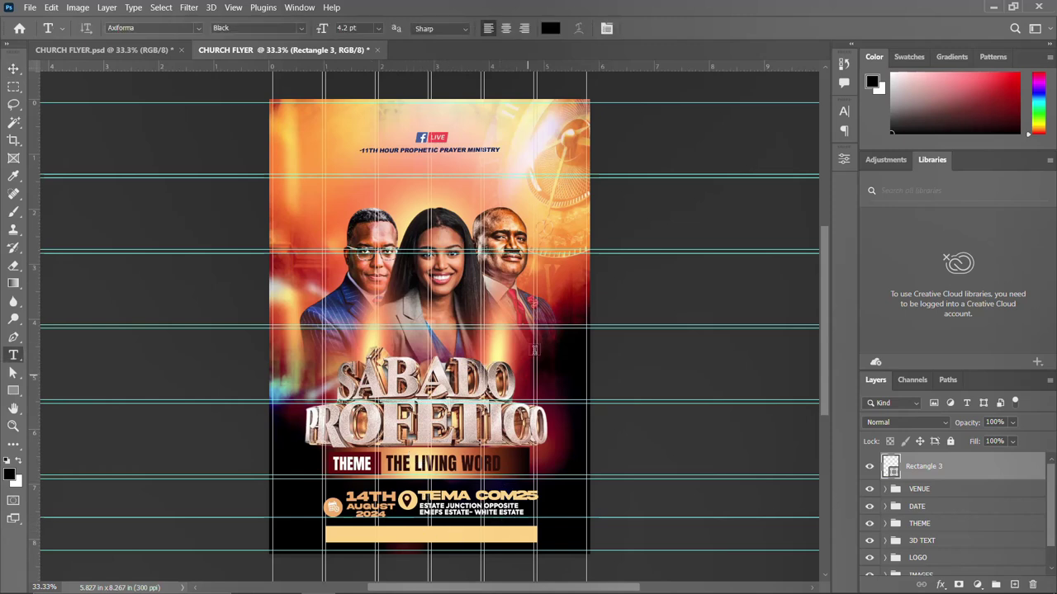
Step: Paste the contact phone numbers as text in the yellow bar, enlarge them, and select the bar's outline
left_click(406, 500)
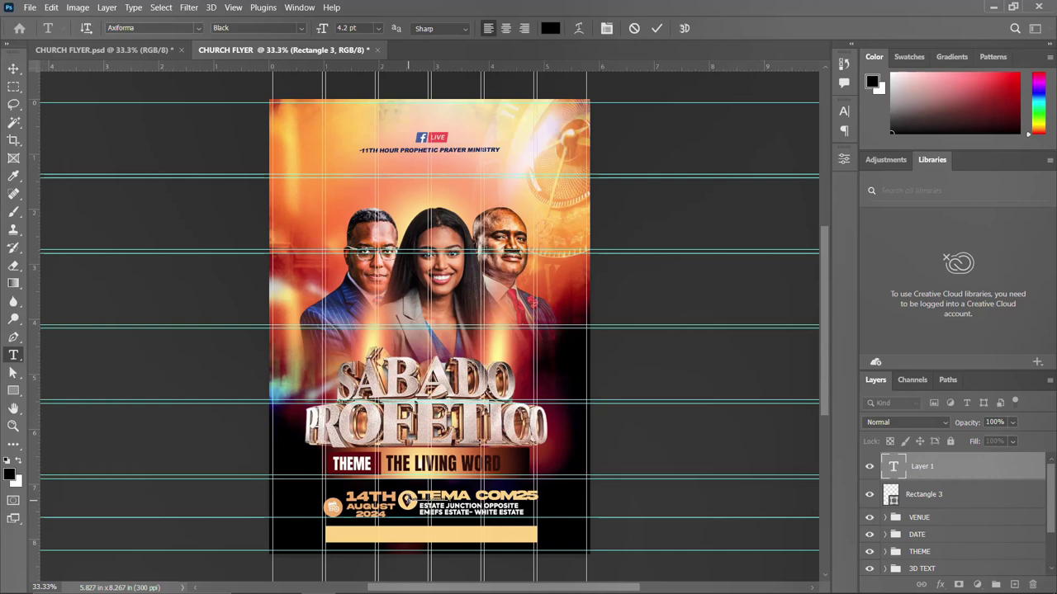
key("ctrl+v")
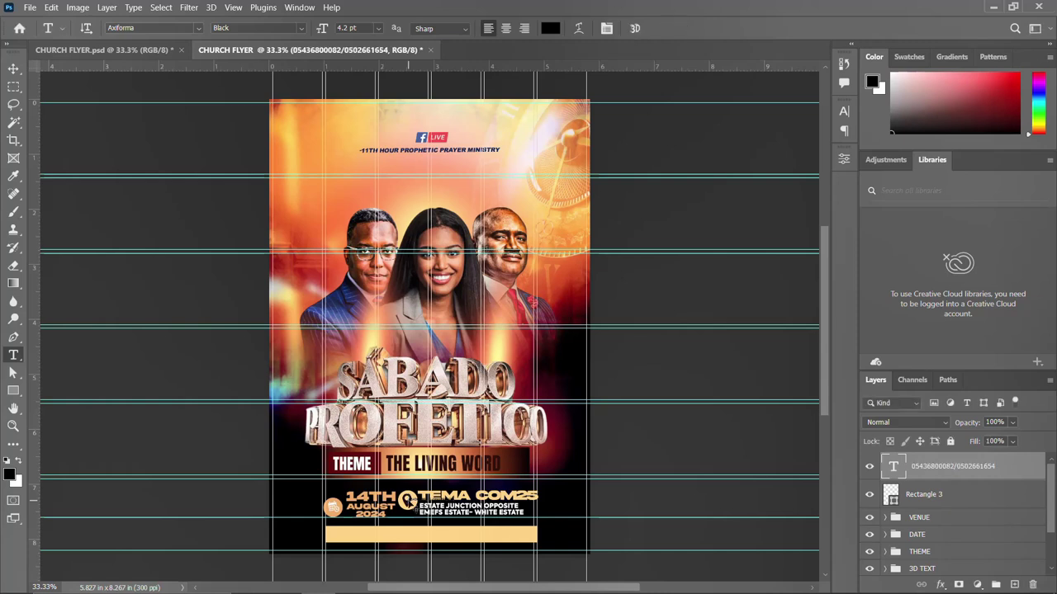
key("ctrl+t")
left_click_drag(459, 504, 463, 538)
key("Return")
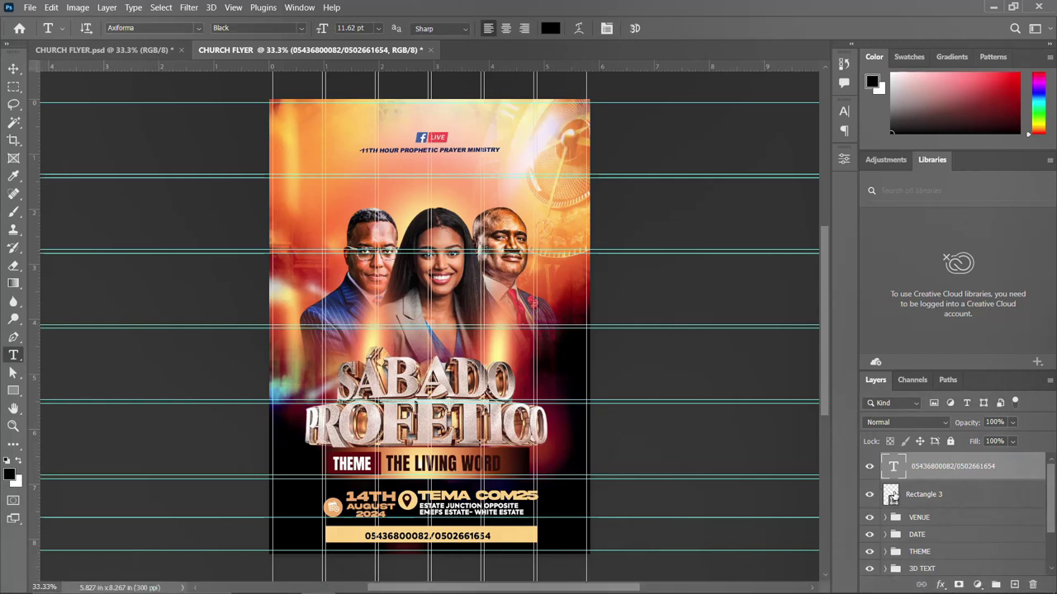
left_click(891, 495, "ctrl")
key("v")
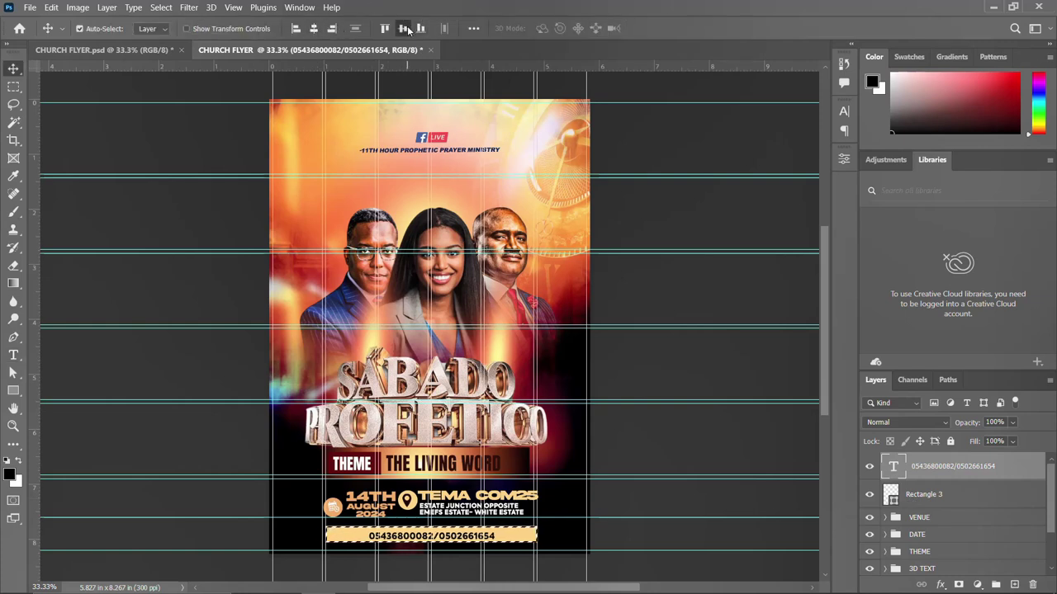
Step: Centre the phone numbers in the bar, group them as CONTACT DETAILS, and add a right-edge guide
left_click(403, 29)
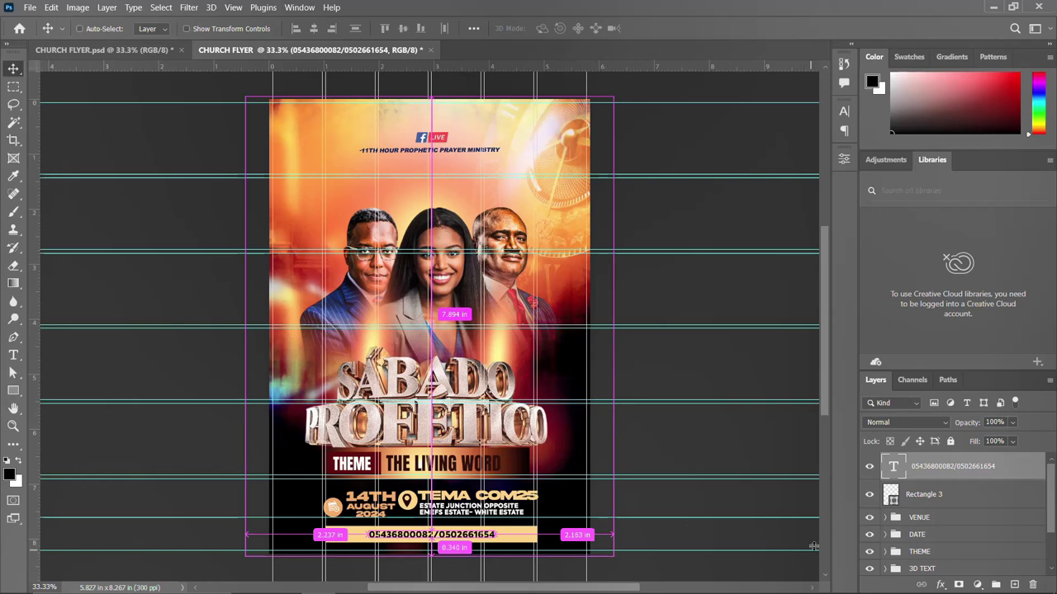
key("ctrl+d")
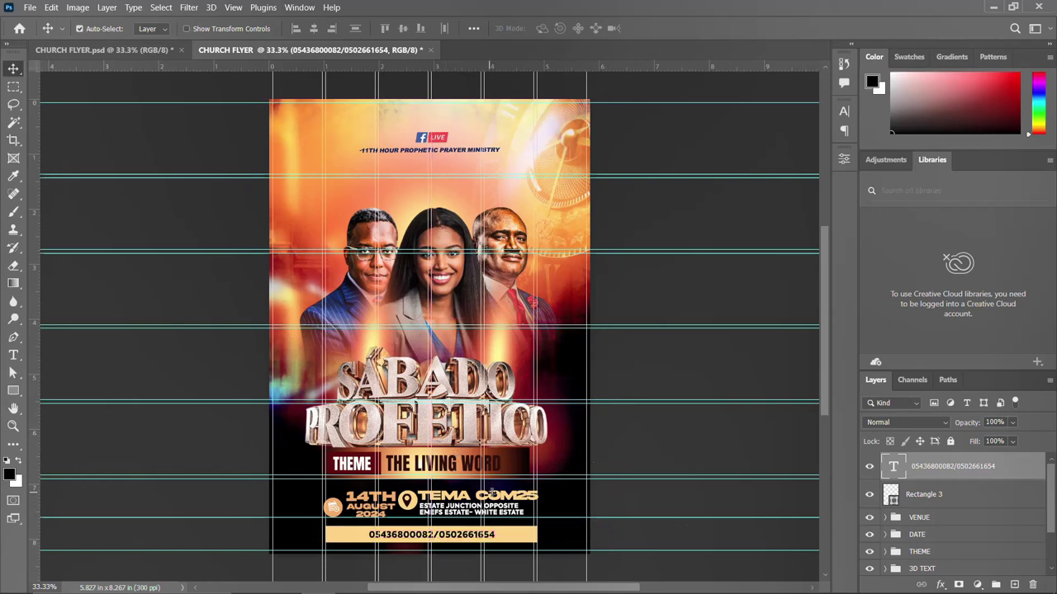
left_click(929, 496, "shift")
key("ctrl+g")
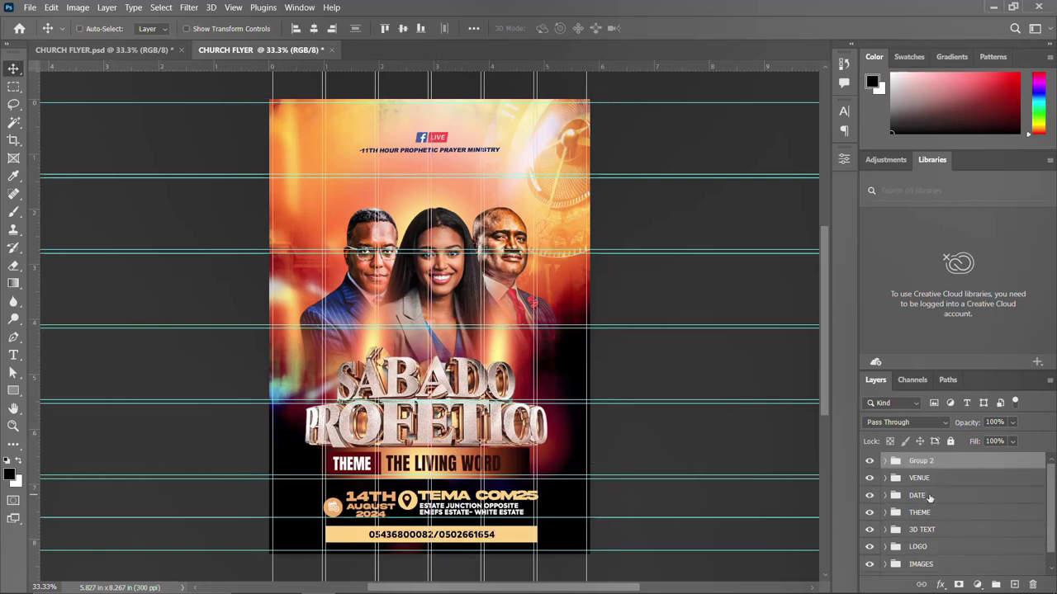
double_click(920, 462)
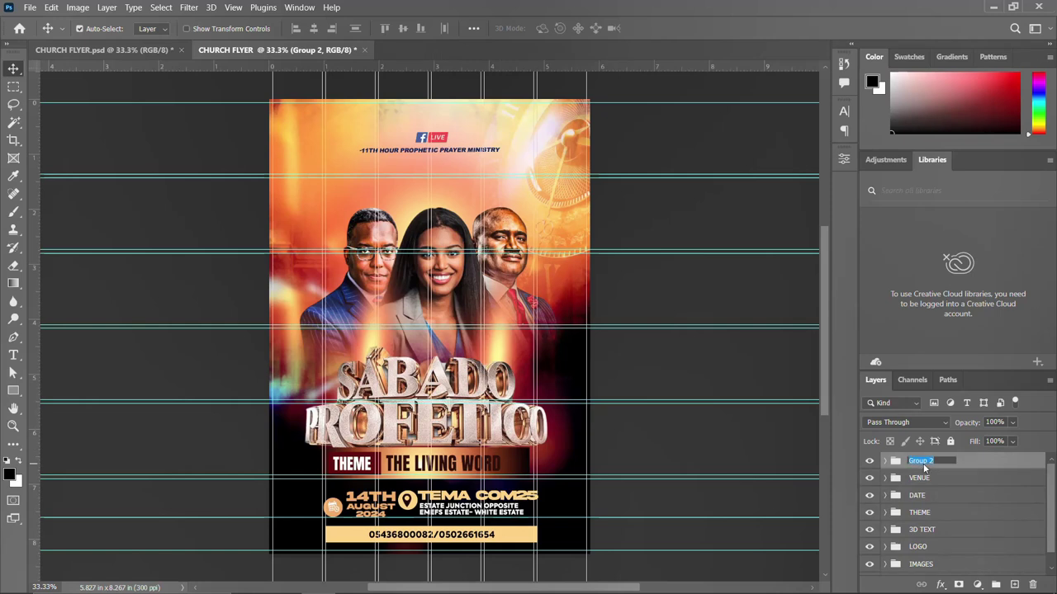
type("CONTACT DETAILS")
key("Return")
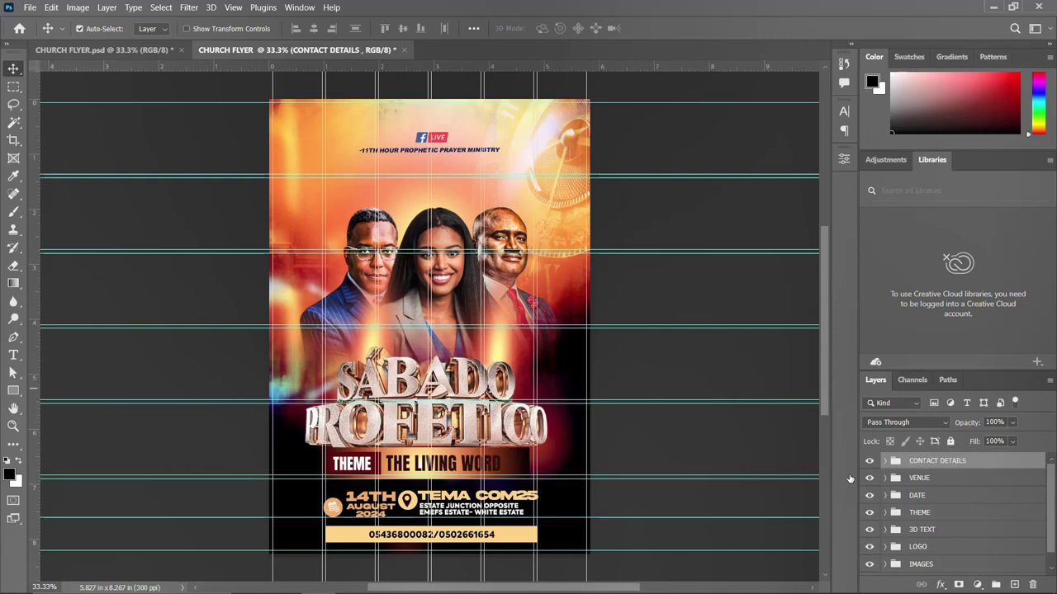
left_click_drag(434, 299, 487, 299)
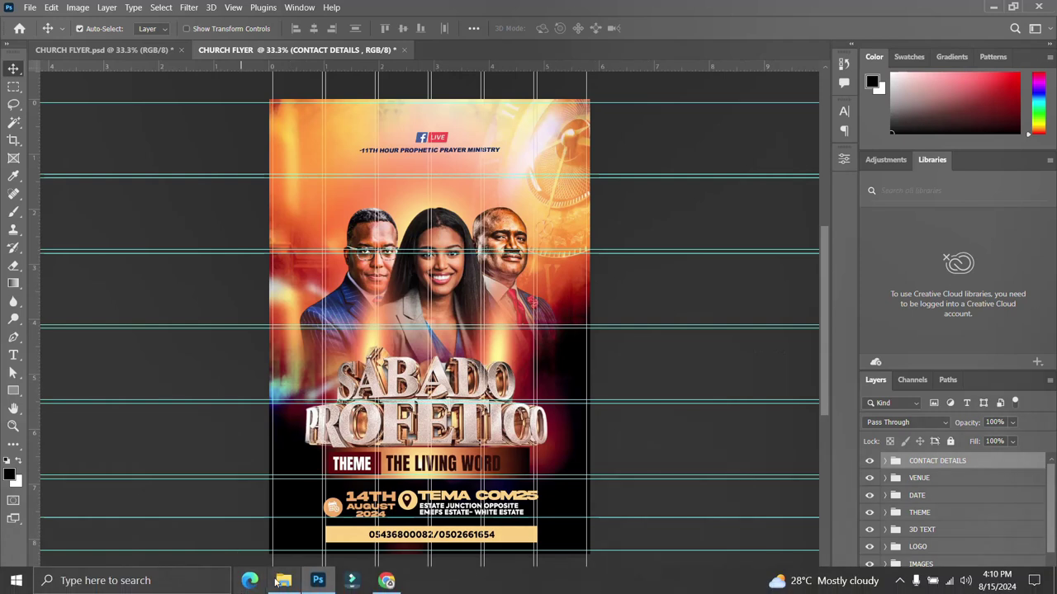
Step: Place the IMG_20220420_213835_287 grunge texture on the flyer, rotated to -90°
left_click(283, 580)
left_click_drag(640, 276, 360, 307)
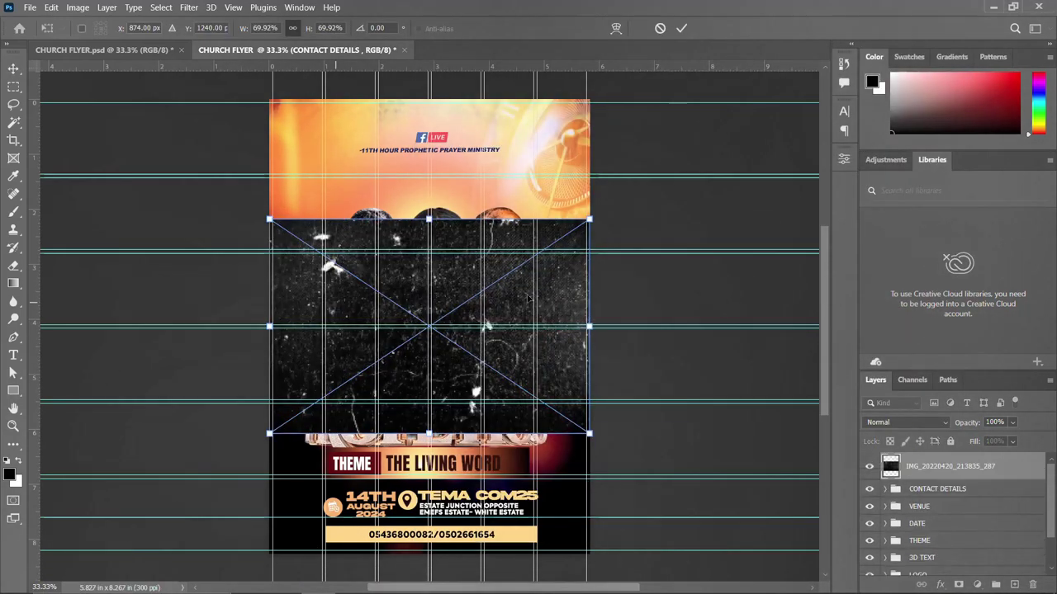
left_click_drag(643, 306, 413, 153)
left_click(381, 28)
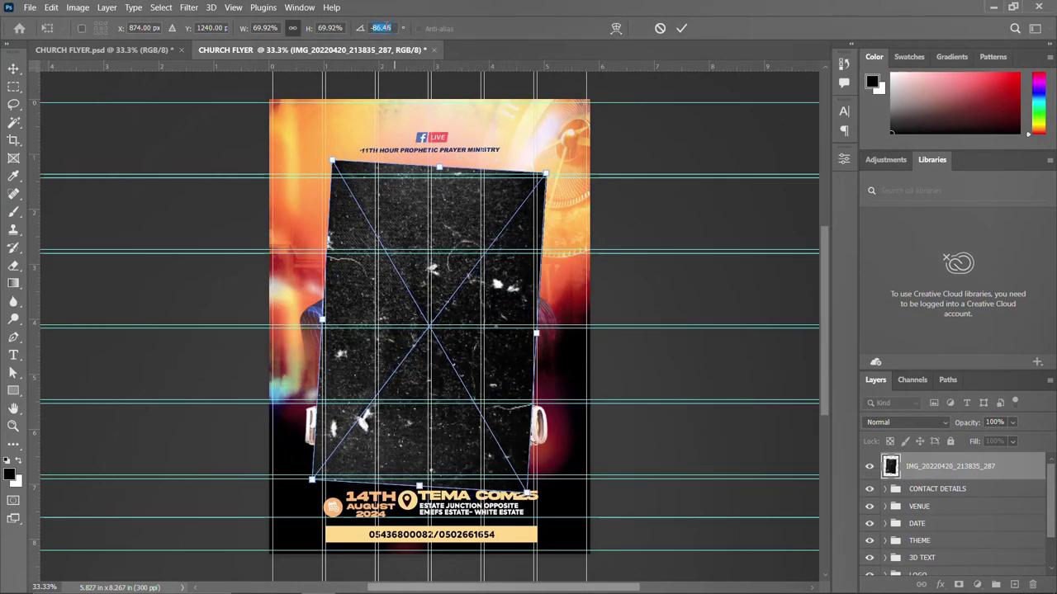
type("-90")
key("Return")
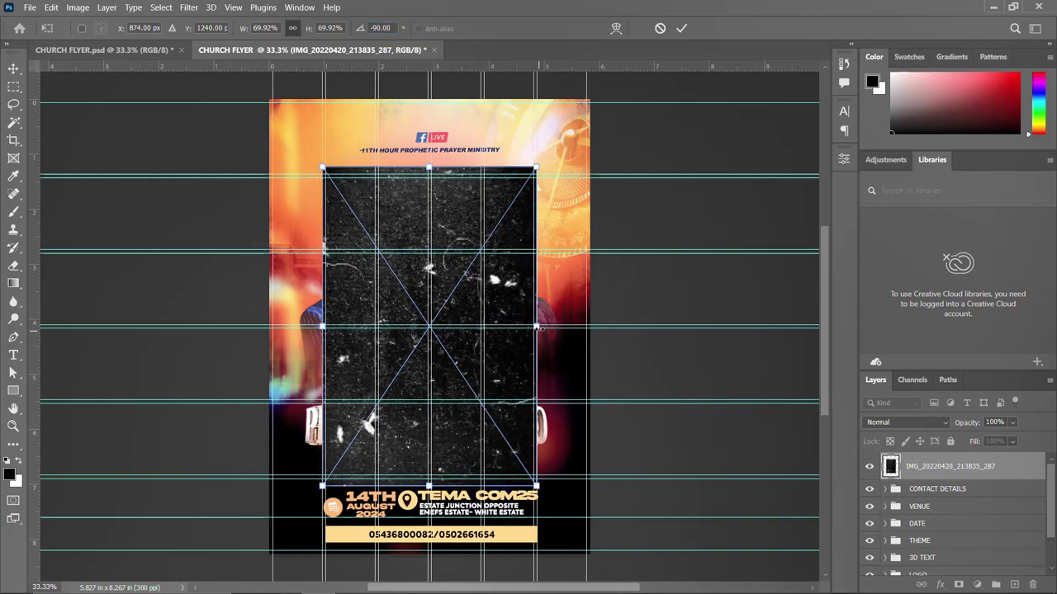
Step: Enlarge the texture to about 110% so it covers the whole flyer
left_click_drag(537, 327, 599, 334)
key("Return")
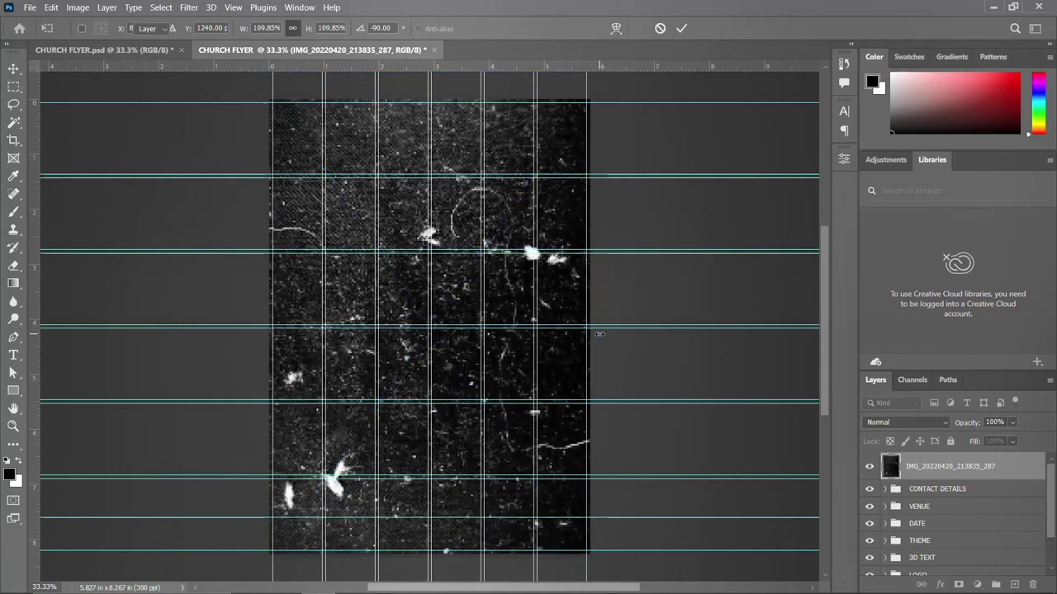
left_click(908, 422)
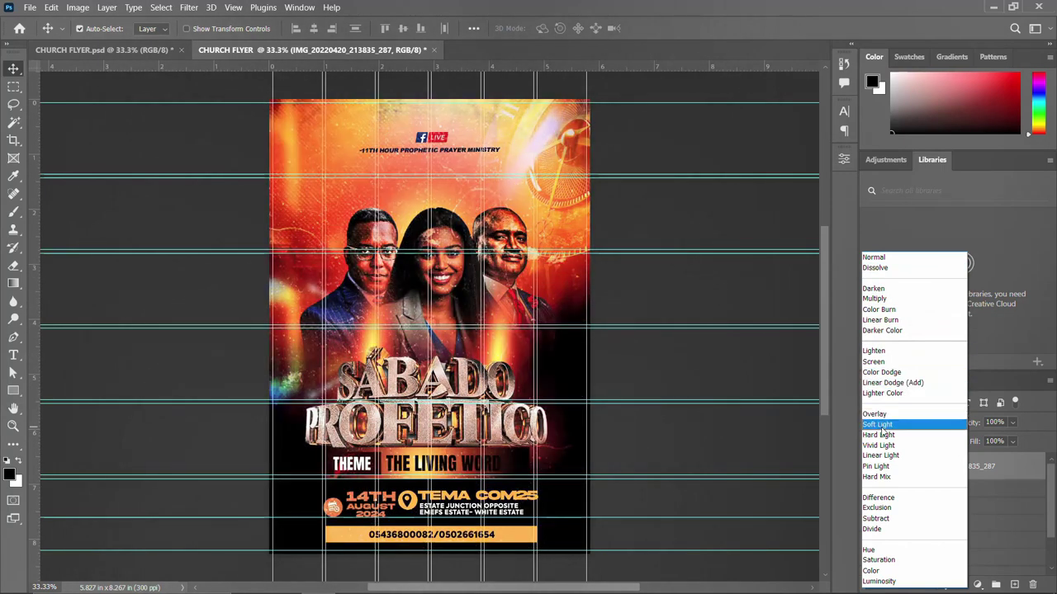
Step: Blend the grunge texture in Soft Light and mask it off the man's face and the bodies
left_click(878, 424)
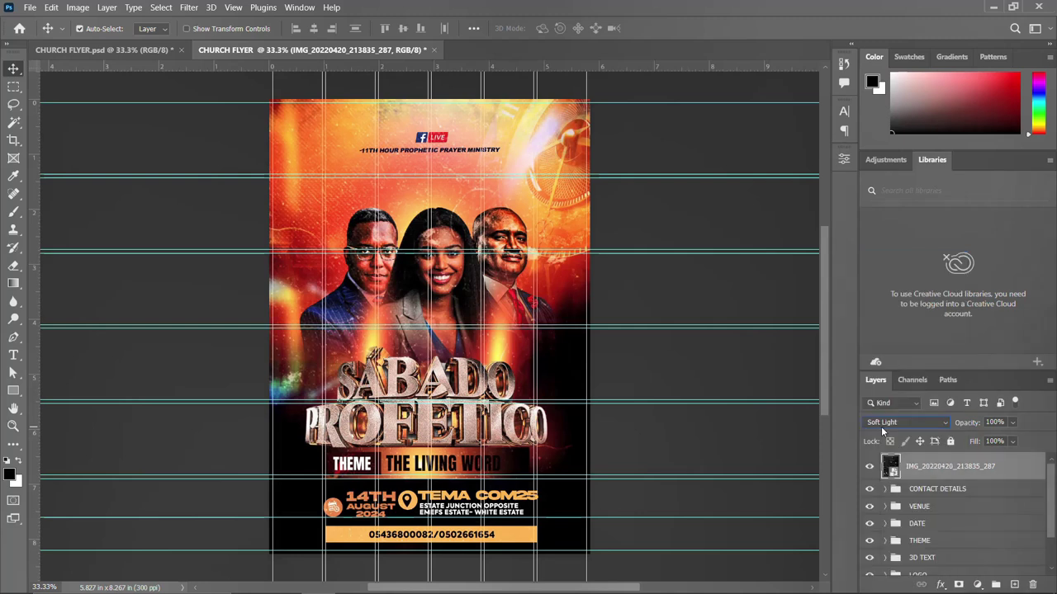
left_click(959, 584)
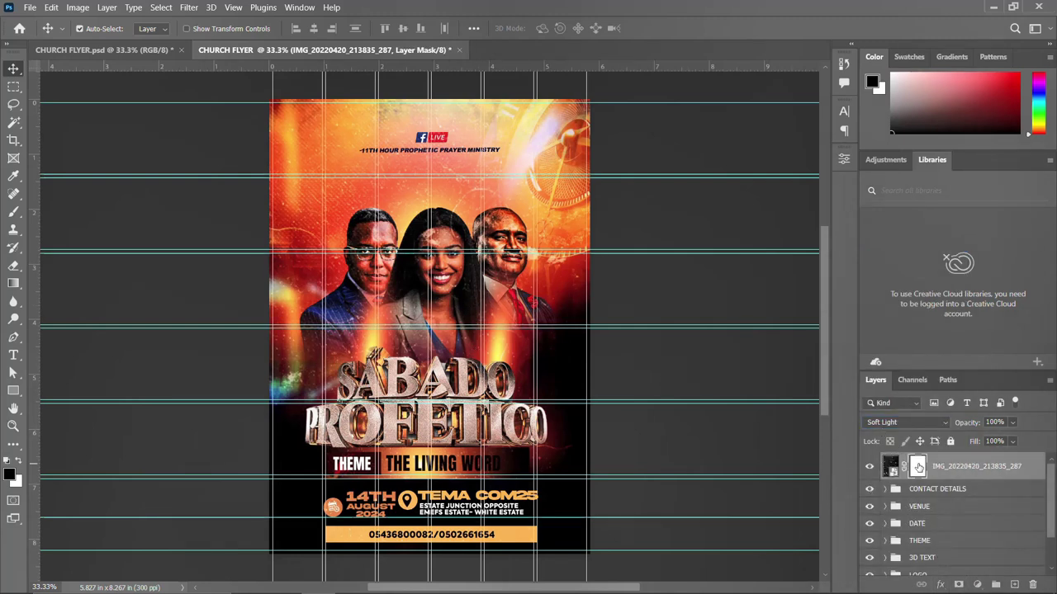
key("b")
mouse_move(415, 263)
left_mouse_down()
mouse_move(385, 260)
mouse_move(395, 268)
mouse_move(360, 274)
mouse_move(377, 259)
mouse_move(433, 275)
mouse_move(507, 251)
mouse_move(488, 302)
mouse_move(462, 314)
mouse_move(418, 254)
mouse_move(393, 239)
mouse_move(489, 251)
left_mouse_up()
mouse_move(504, 466)
left_mouse_down()
mouse_move(608, 326)
mouse_move(393, 323)
mouse_move(424, 267)
mouse_move(481, 283)
mouse_move(368, 355)
mouse_move(485, 370)
mouse_move(421, 364)
mouse_move(401, 274)
mouse_move(503, 291)
mouse_move(392, 353)
mouse_move(392, 330)
mouse_move(516, 354)
mouse_move(278, 321)
mouse_move(344, 326)
mouse_move(366, 341)
mouse_move(410, 336)
mouse_move(431, 352)
mouse_move(398, 165)
mouse_move(414, 121)
mouse_move(469, 128)
left_mouse_up()
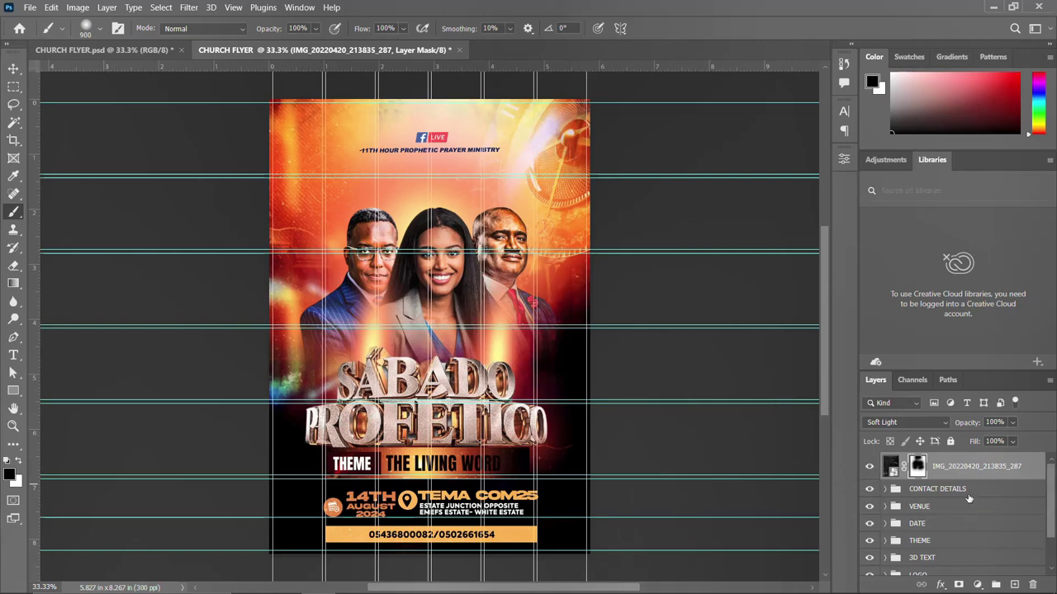
Step: Stamp all visible layers into Layer 1, convert it to a smart object, and start Camera Raw Filter
key("ctrl+shift+alt+e")
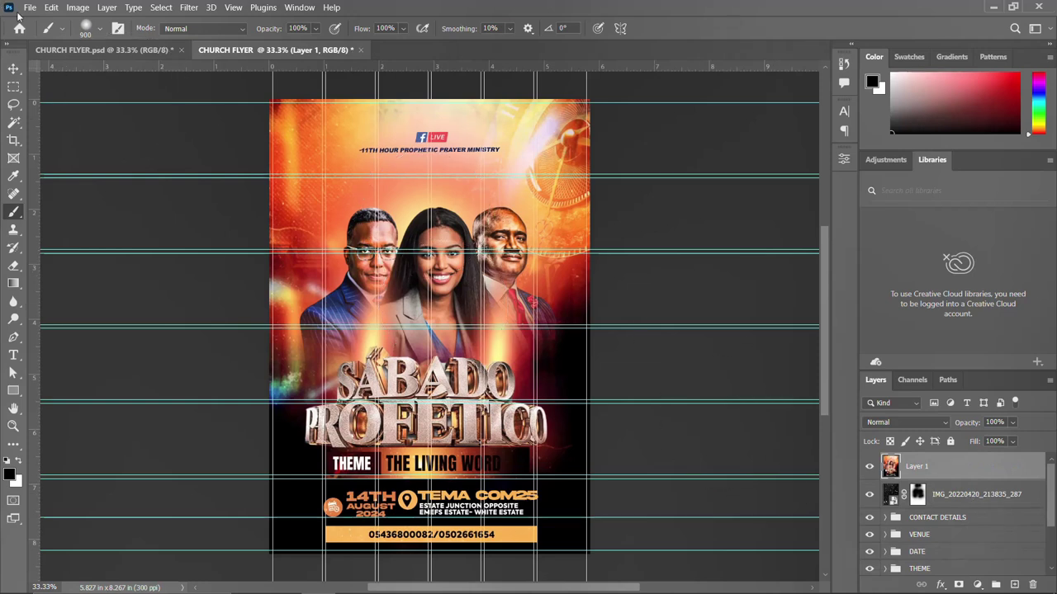
left_click(14, 68)
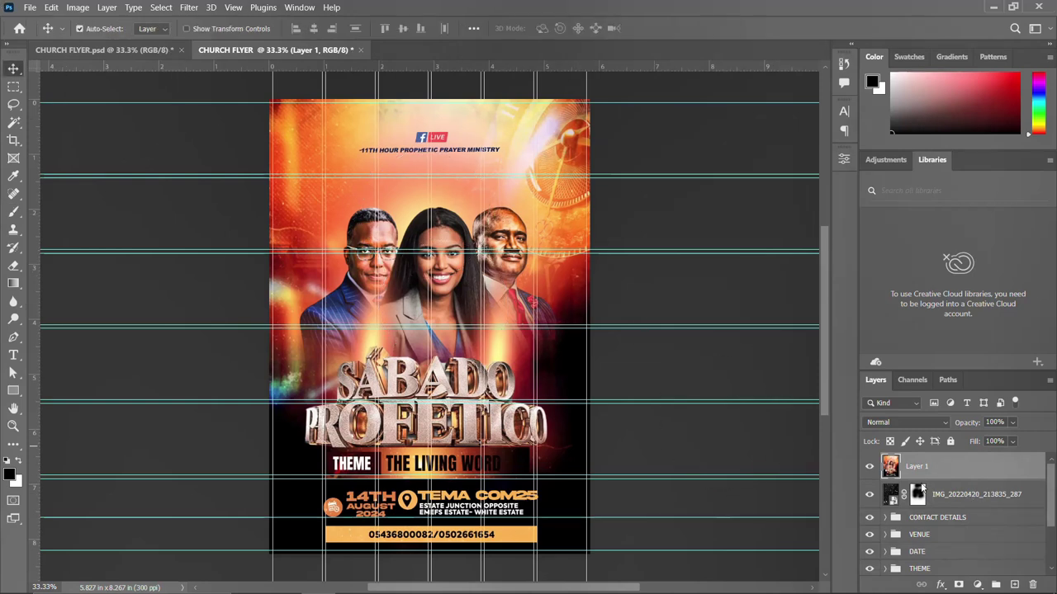
right_click(981, 468)
left_click(873, 206)
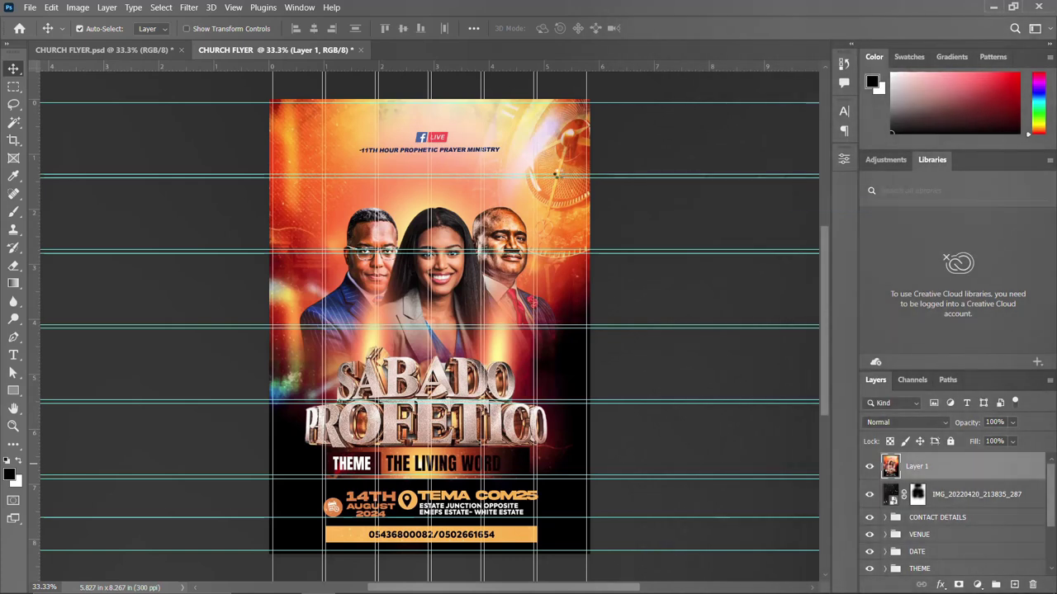
left_click(187, 8)
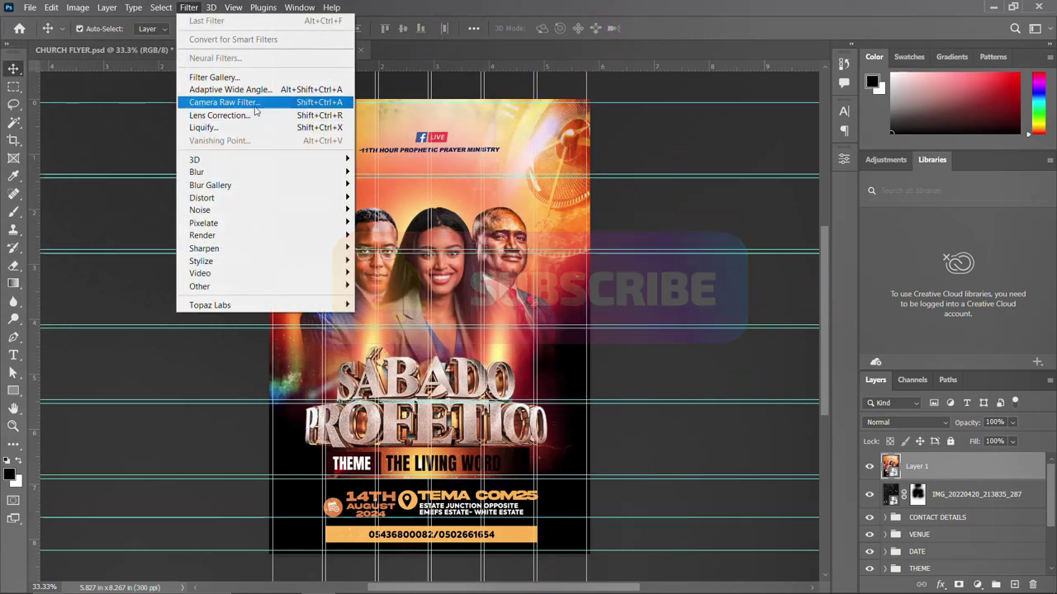
left_click(224, 101)
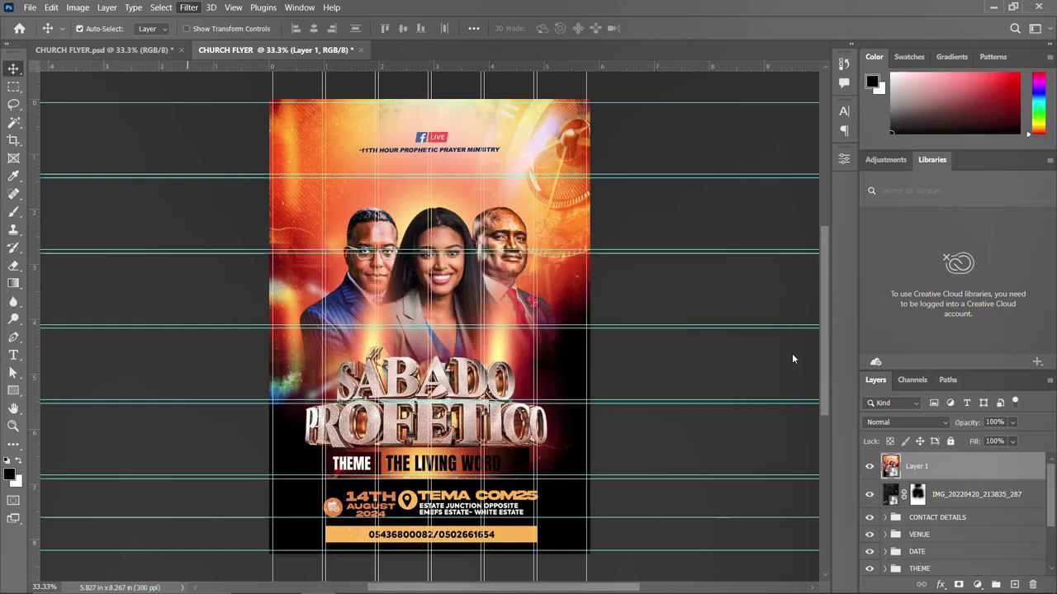
Step: Set white balance to Temperature -32 and Tint +21, and reset Exposure to 0
key("ctrl+shift+a")
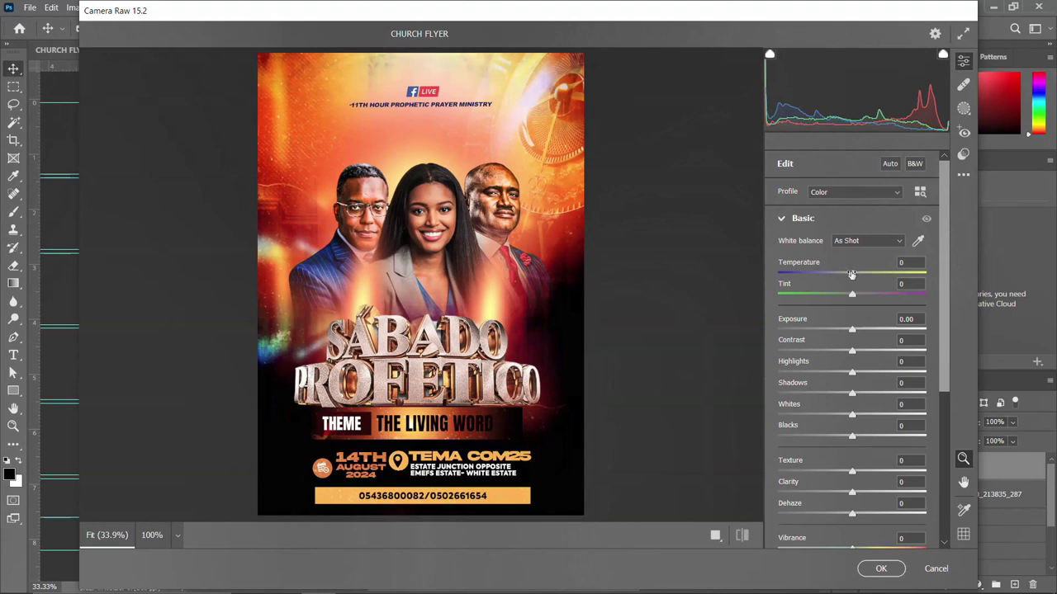
left_click_drag(836, 275, 831, 275)
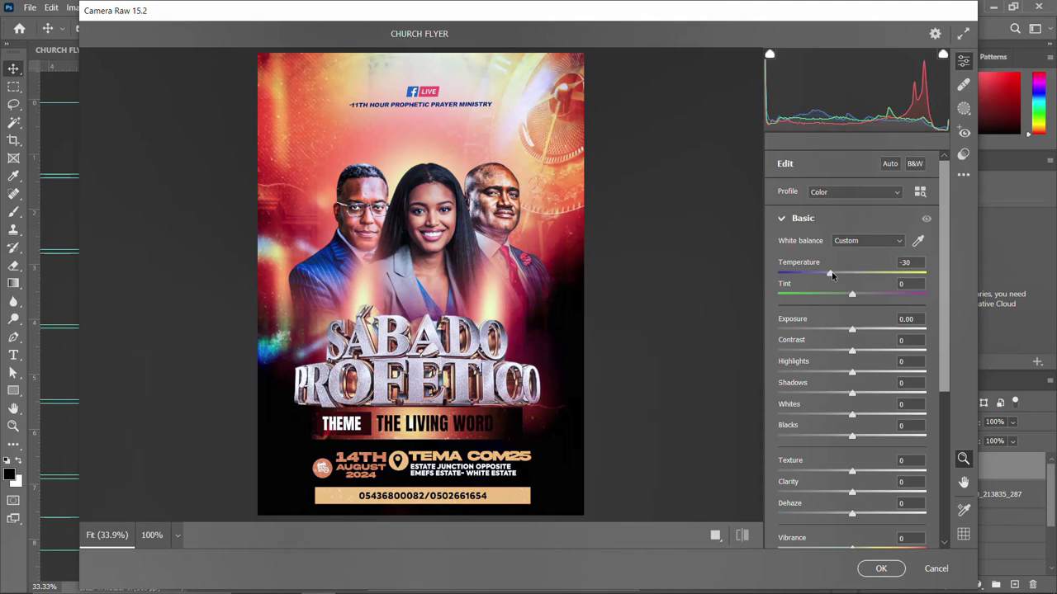
mouse_move(831, 274)
left_mouse_down()
mouse_move(871, 281)
mouse_move(830, 277)
left_mouse_up()
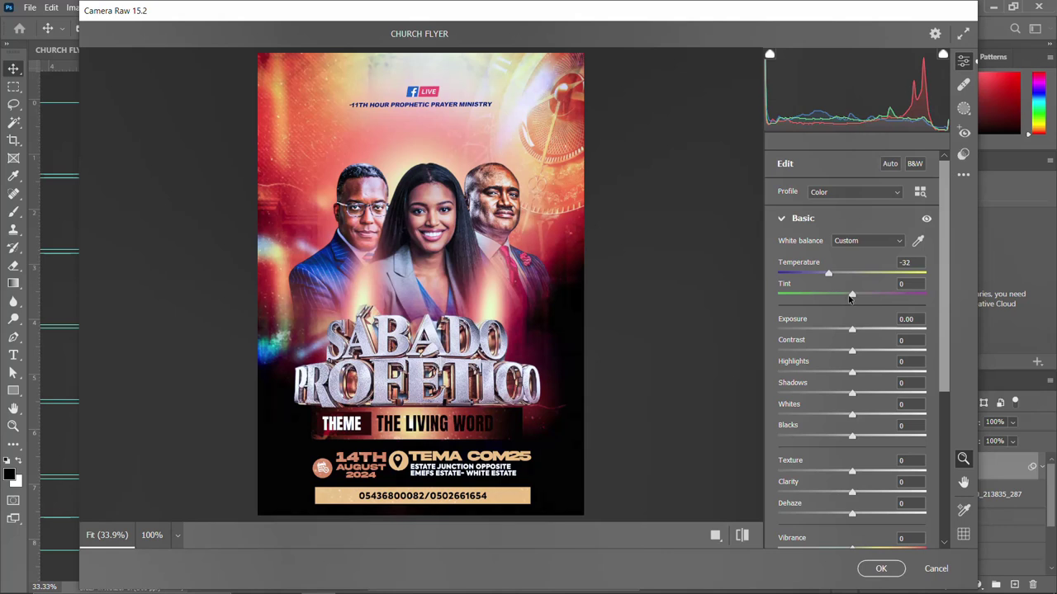
left_click_drag(852, 295, 851, 329)
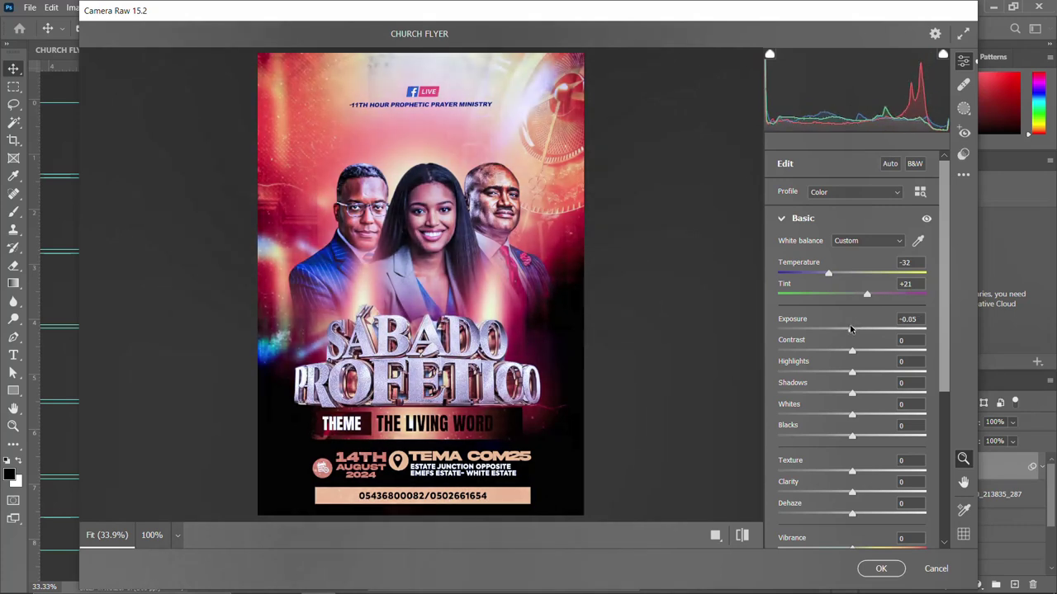
left_click(895, 322)
type("0")
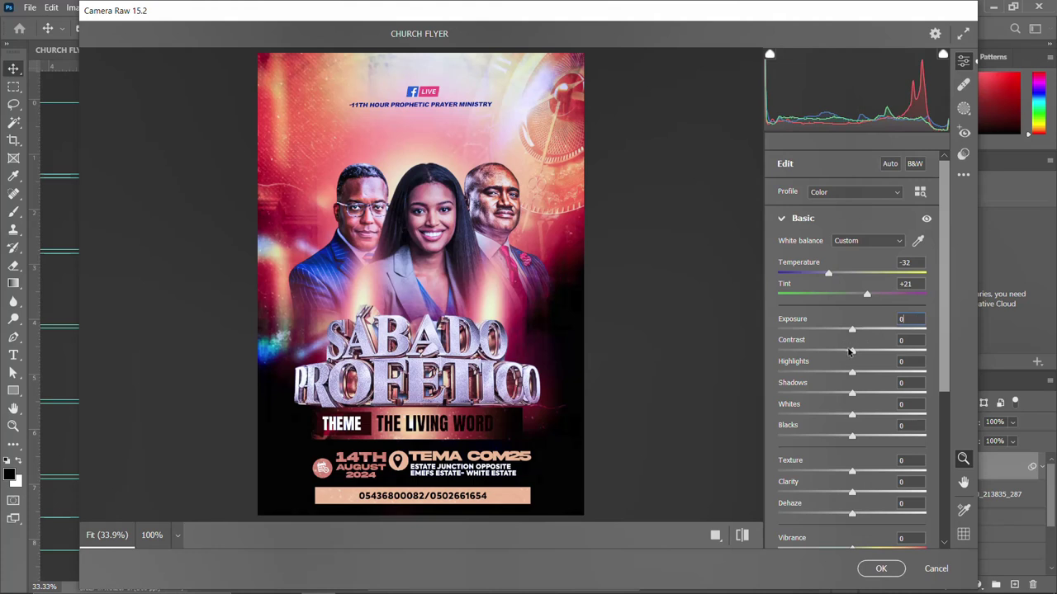
Step: Add Contrast +18, Highlights +21, Whites +11, Texture +6, Dehaze +9, Vibrance +9; compare Before/After
left_click_drag(855, 354, 846, 397)
double_click(847, 395)
left_click_drag(852, 416, 860, 417)
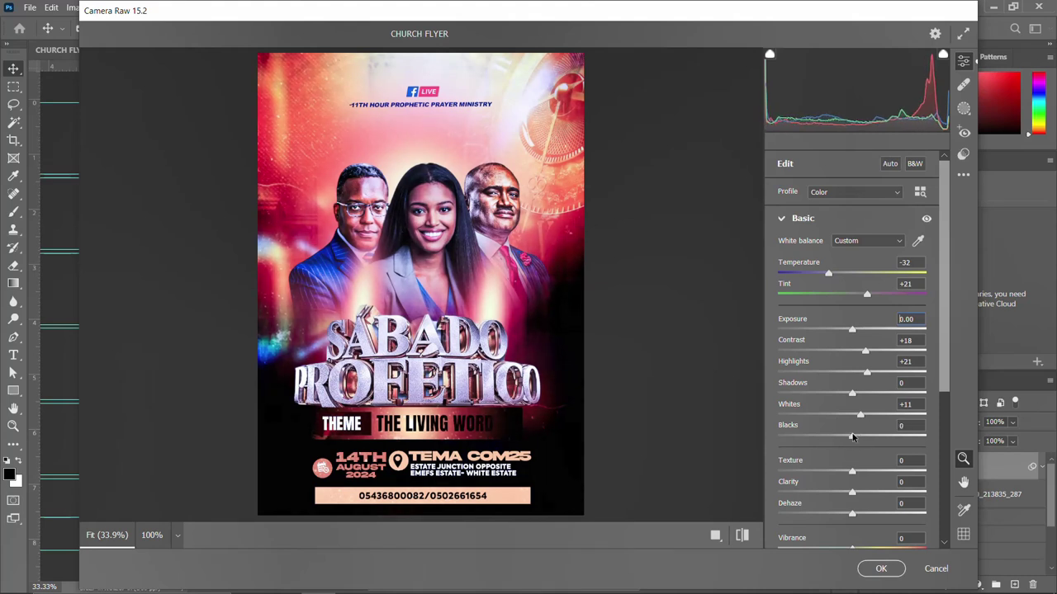
left_click_drag(852, 468, 862, 517)
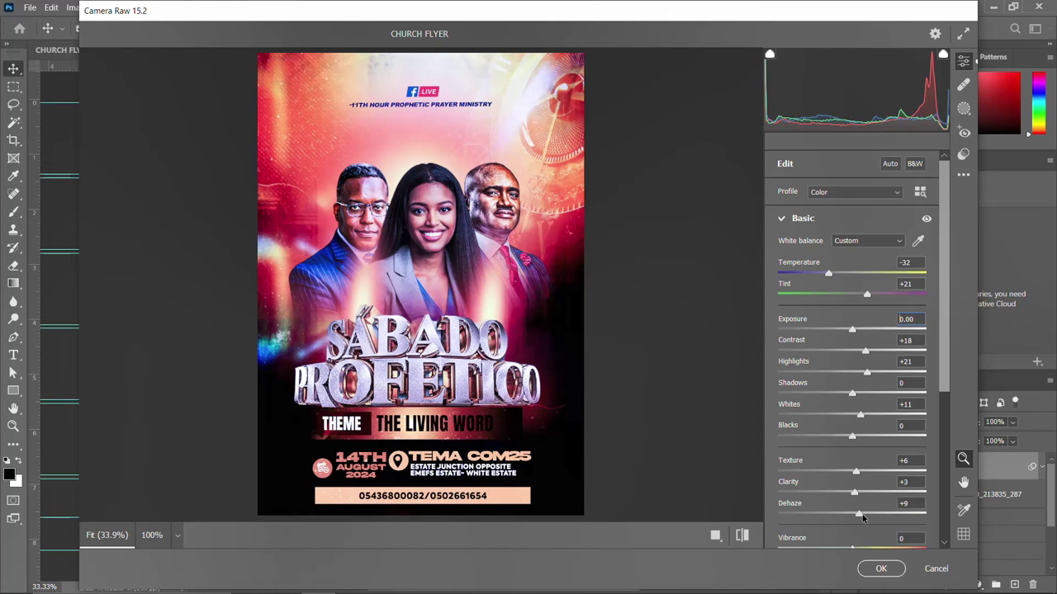
scroll(900, 463, "down", 4)
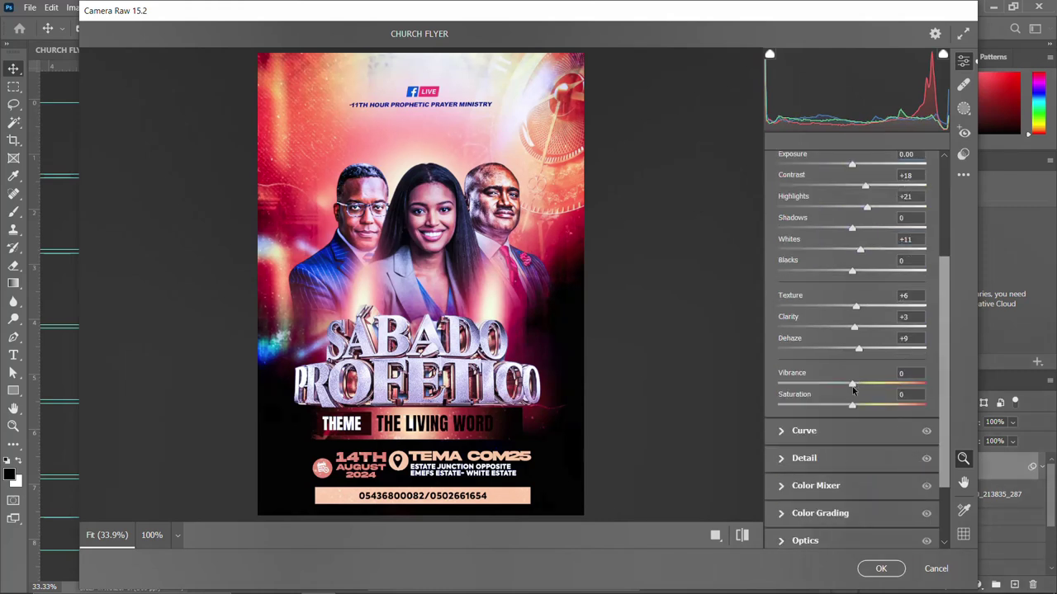
left_click_drag(857, 389, 861, 388)
left_click(715, 535)
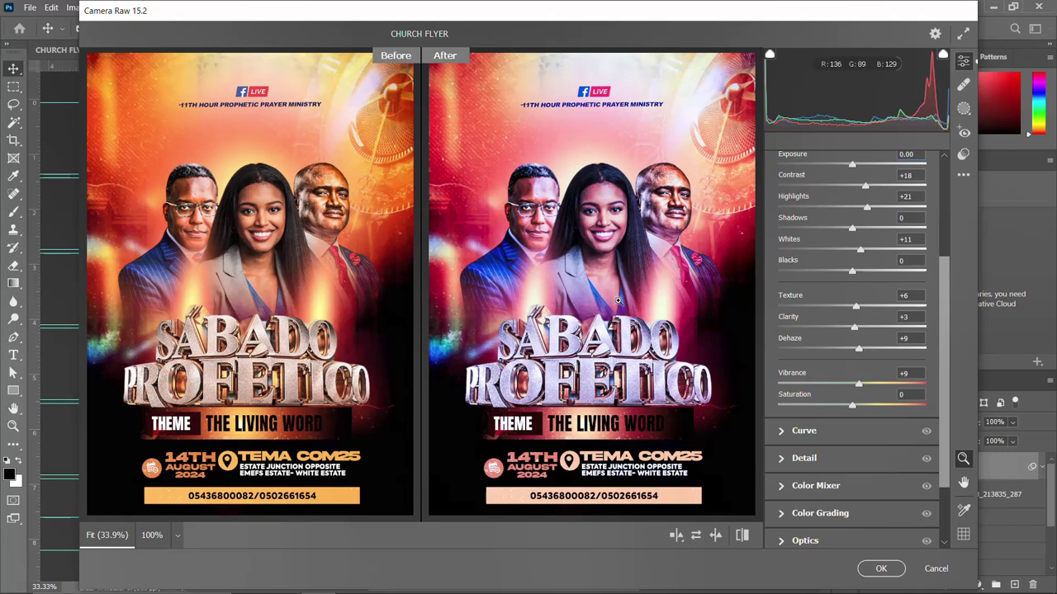
Step: Review Temperature -32, Tint +21, Contrast +18, Highlights +21, Whites +11, Texture +6, Clarity and Dehaze +9
scroll(861, 324, "up", 3)
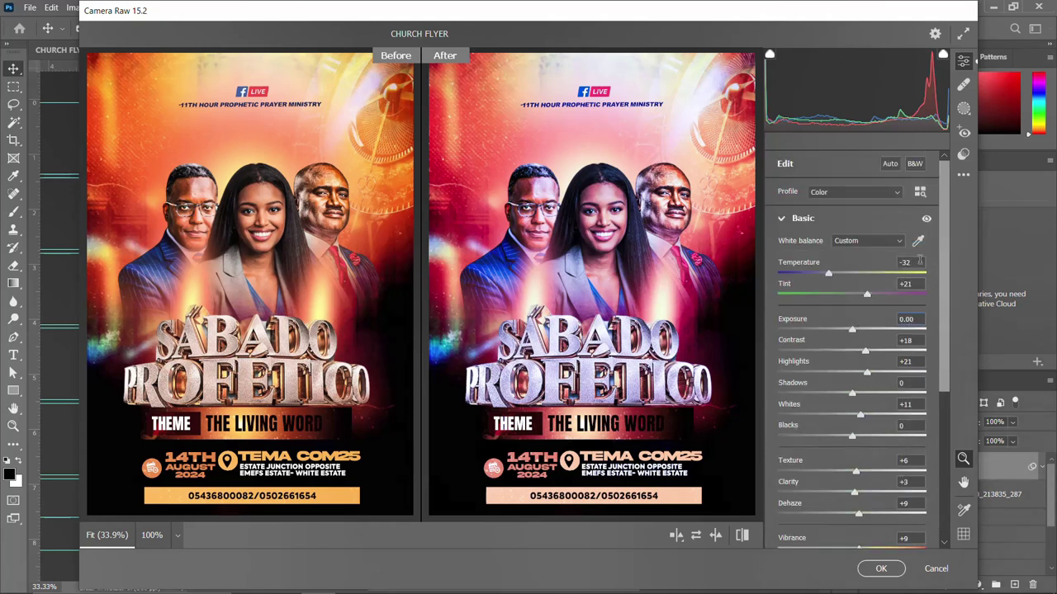
left_click(906, 262)
left_click(902, 283)
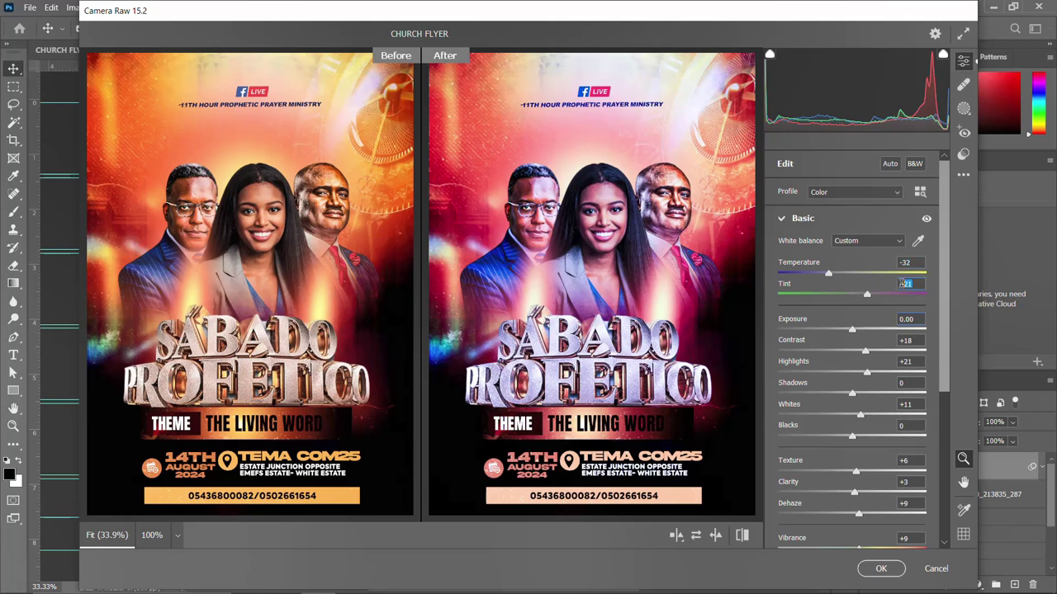
left_click(917, 340)
left_click(912, 361)
left_click(915, 404)
left_click(914, 460)
left_click(912, 483)
left_click(918, 503)
Step: Check Vibrance +9 and commit the Camera Raw grade to Layer 1
scroll(915, 495, "down", 4)
left_click(911, 372)
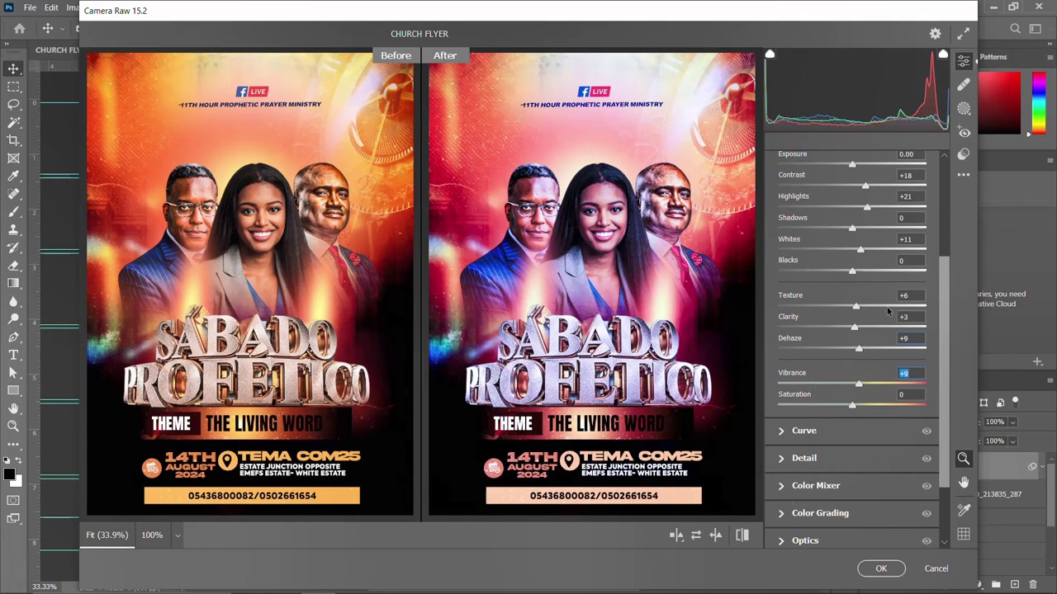
scroll(888, 312, "up", 4)
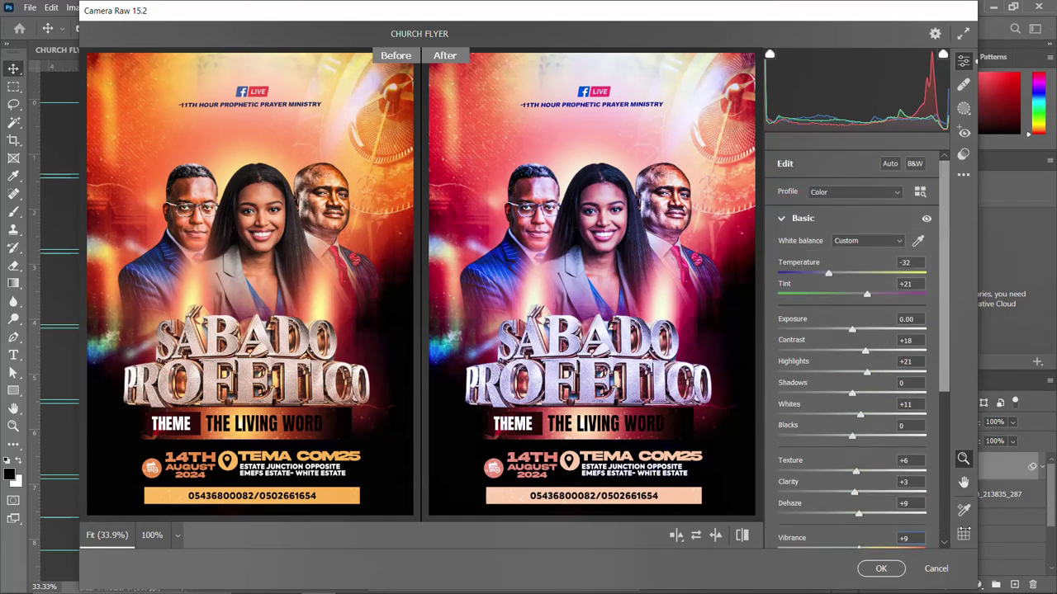
left_click(878, 569)
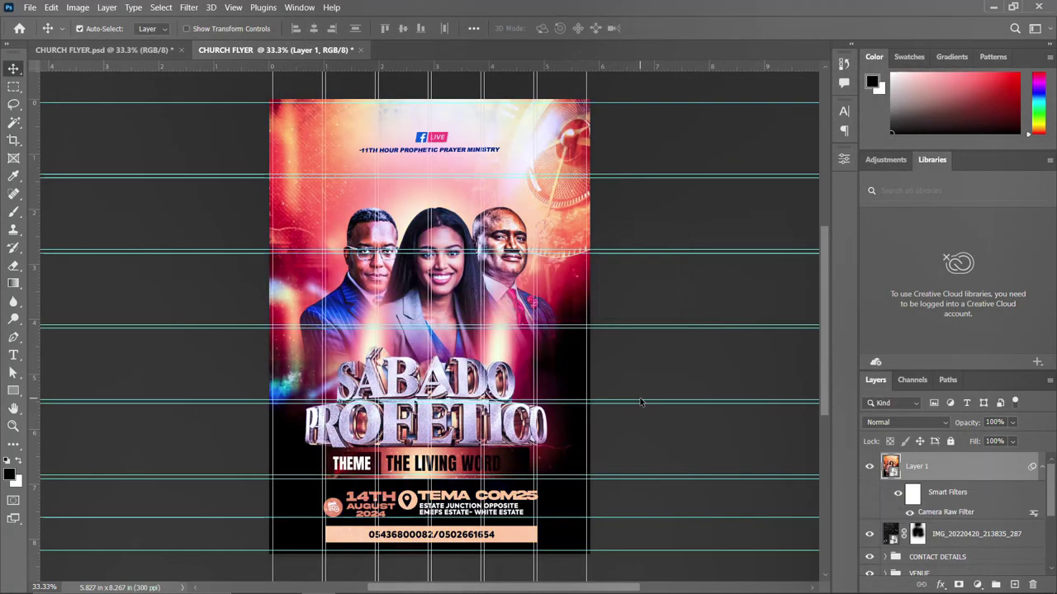
Step: Hide the Smart Filters rows beneath Layer 1 in the Layers panel
scroll(520, 395, "down", 1)
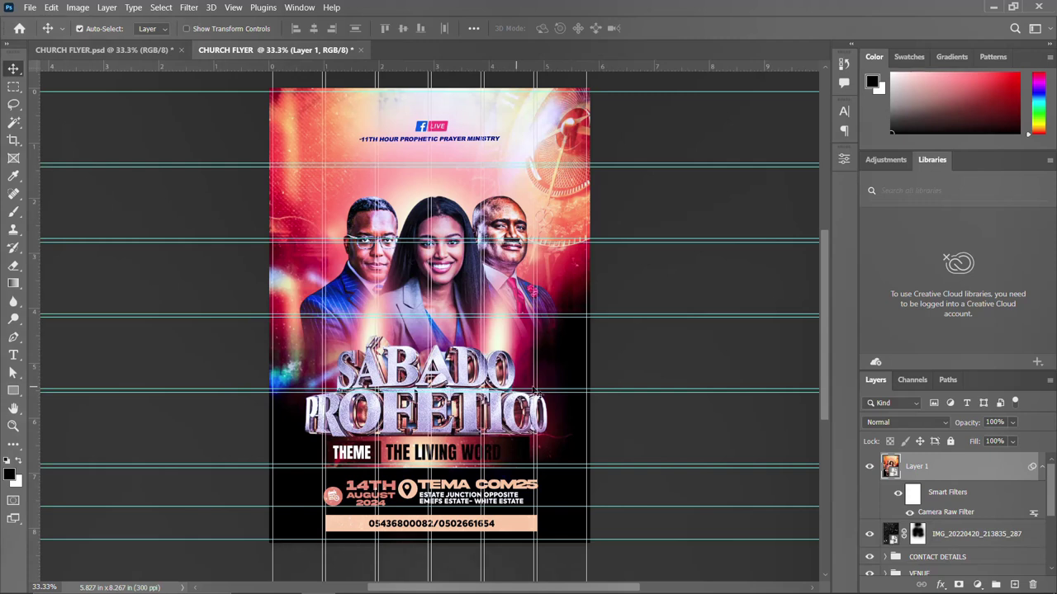
left_click(1043, 467)
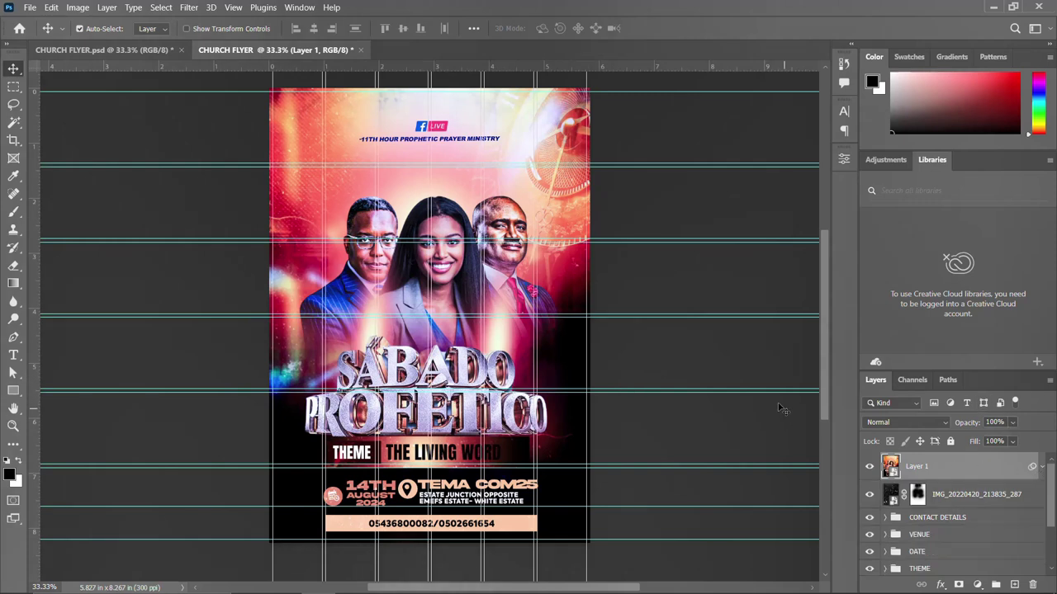